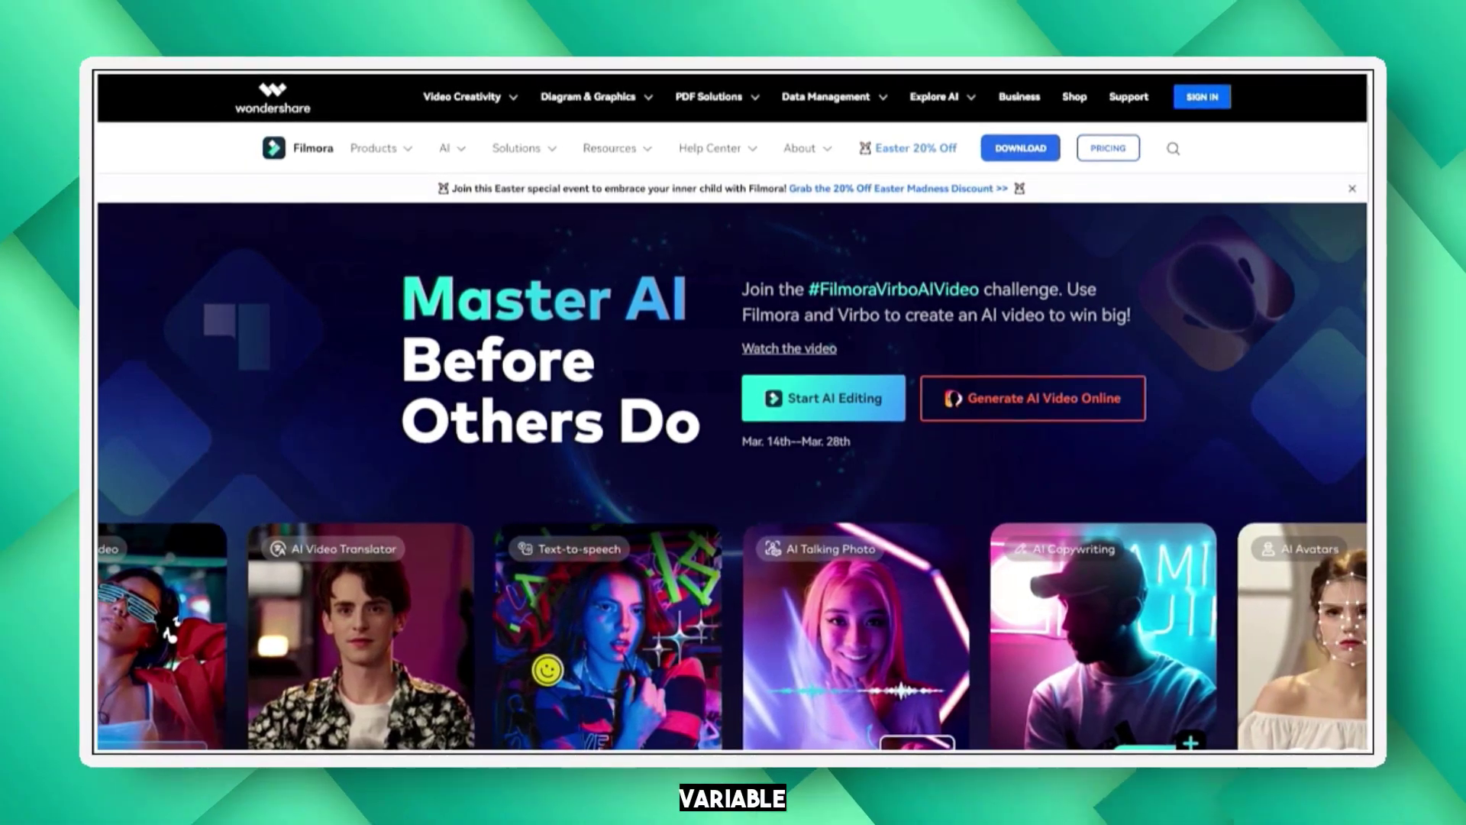
scroll(733, 459, "down", 1)
scroll(733, 459, "down", 1)
scroll(734, 458, "down", 1)
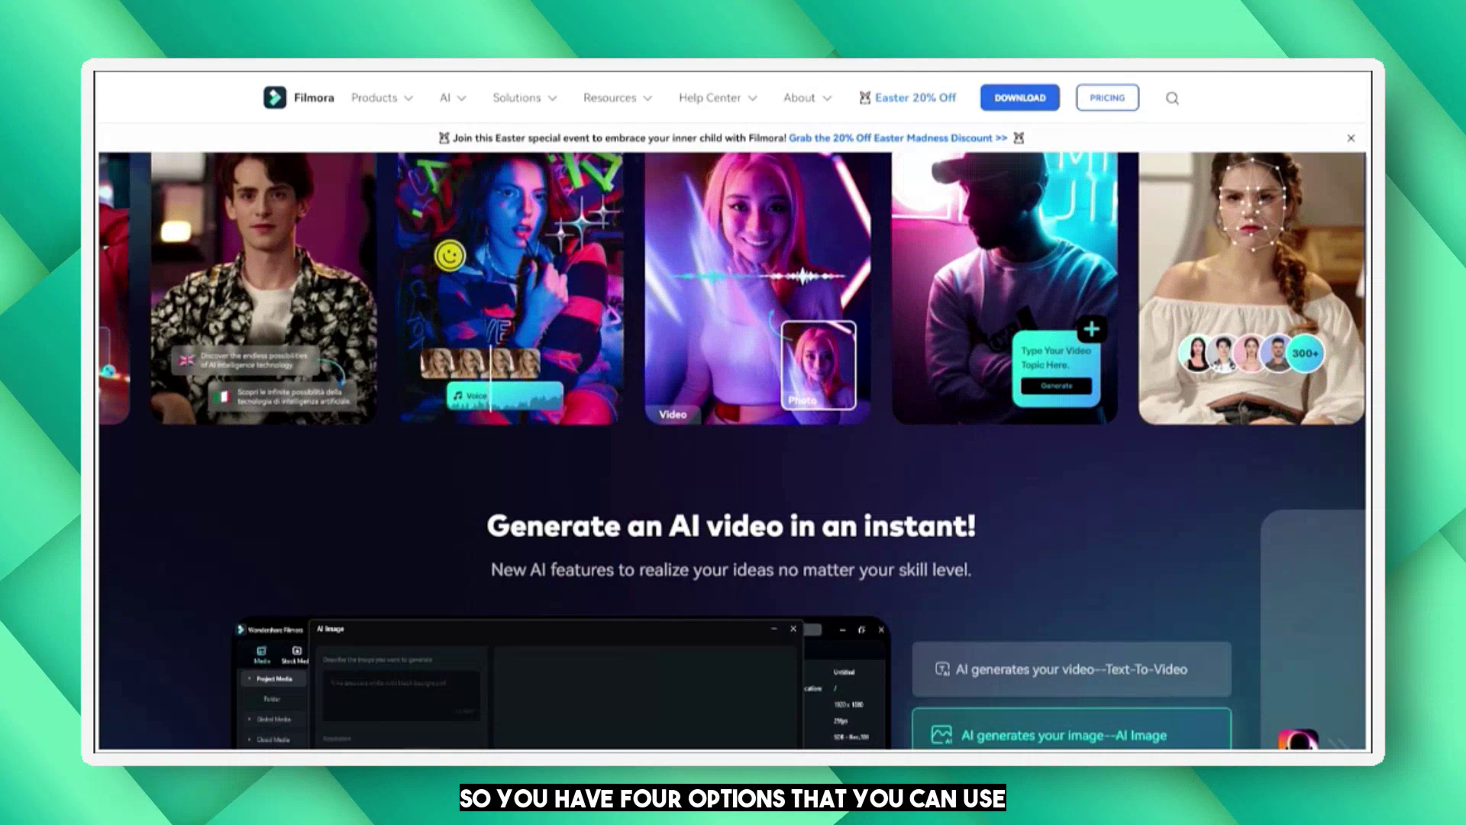
scroll(1268, 255, "down", 2)
scroll(1268, 255, "down", 1)
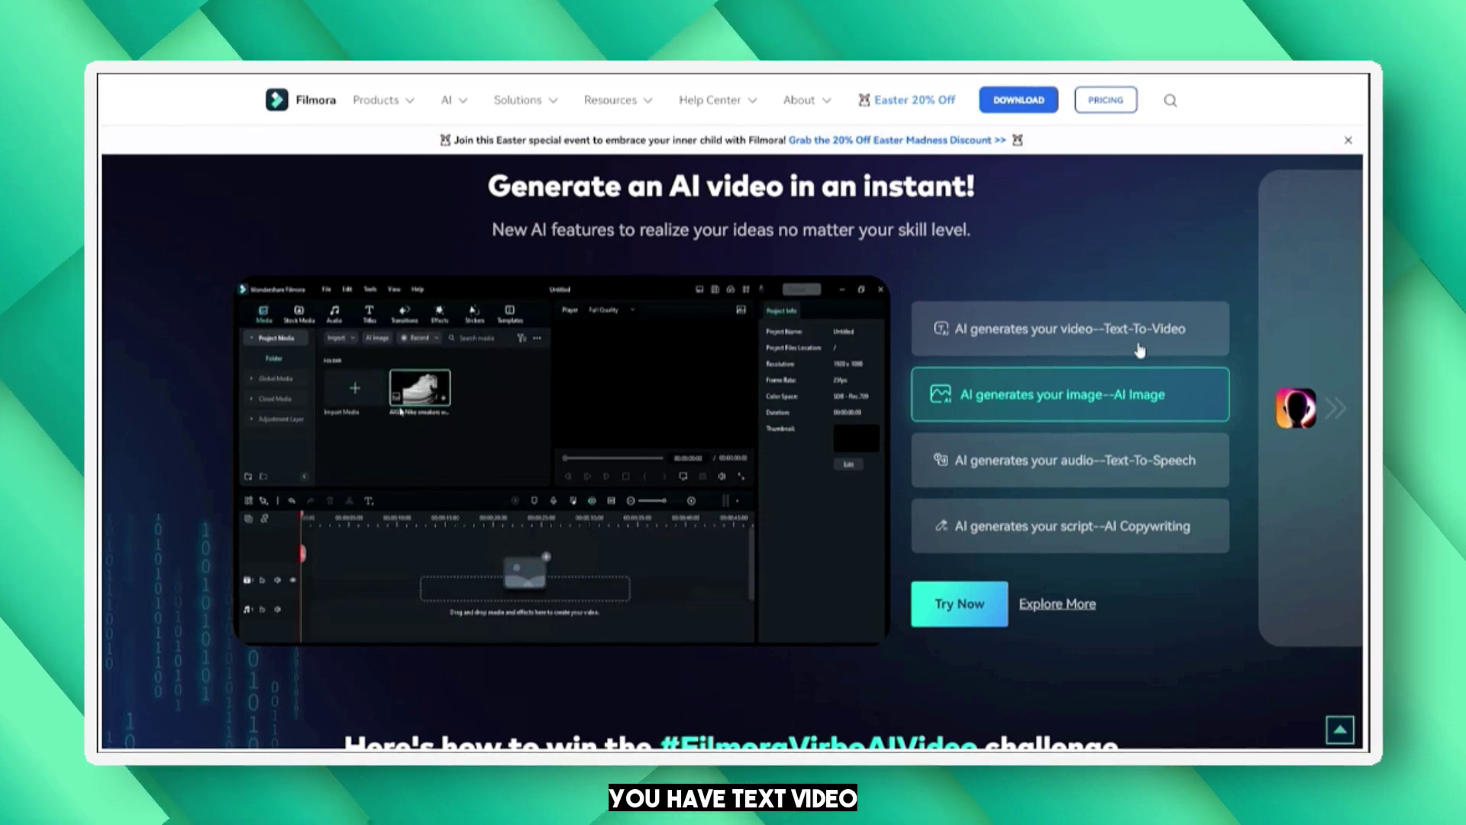
- Show the Text-To-Video and AI Copywriting demos in the website's AI video section
left_click(1139, 350)
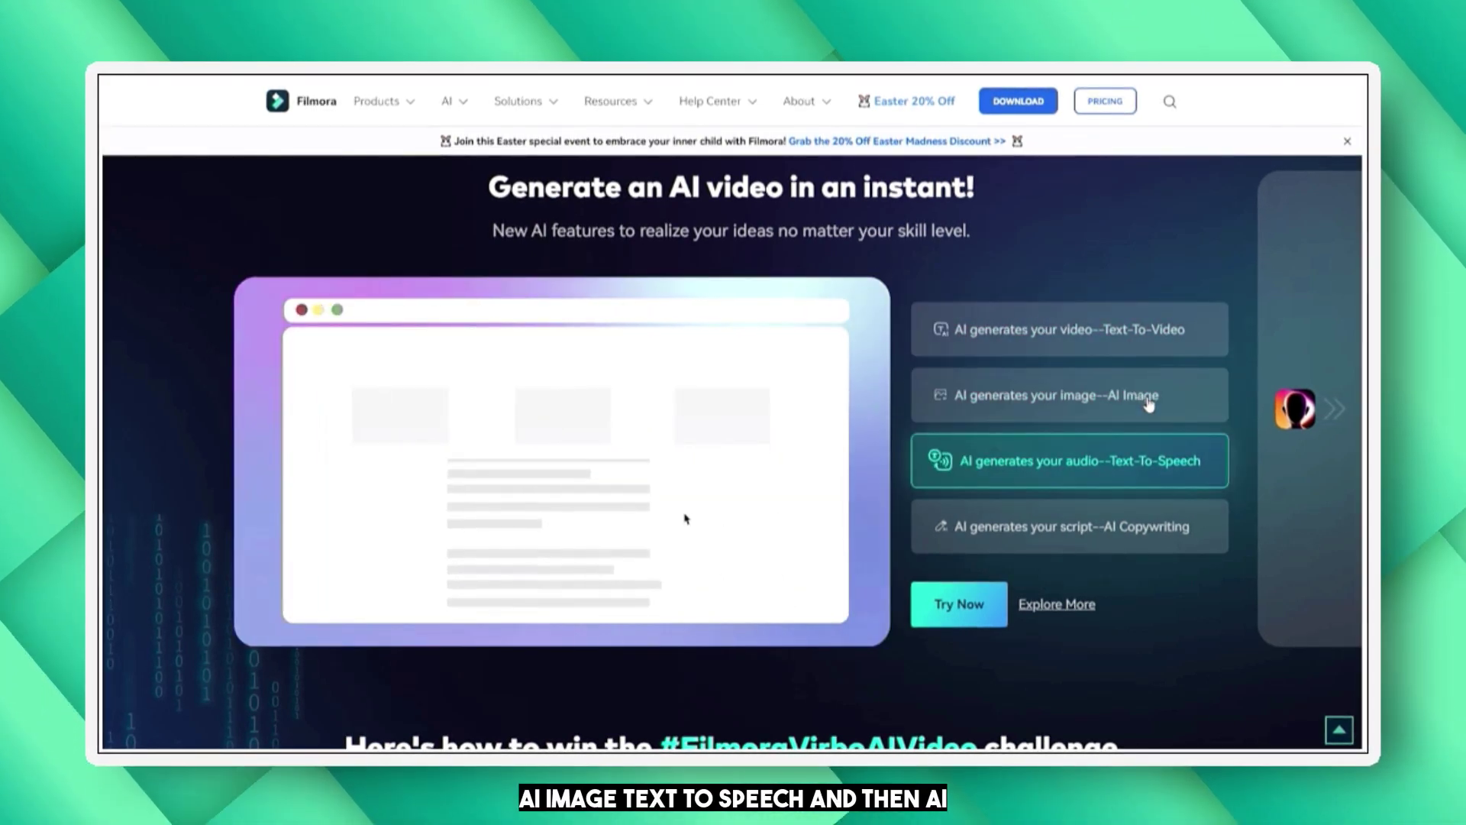
left_click(1167, 526)
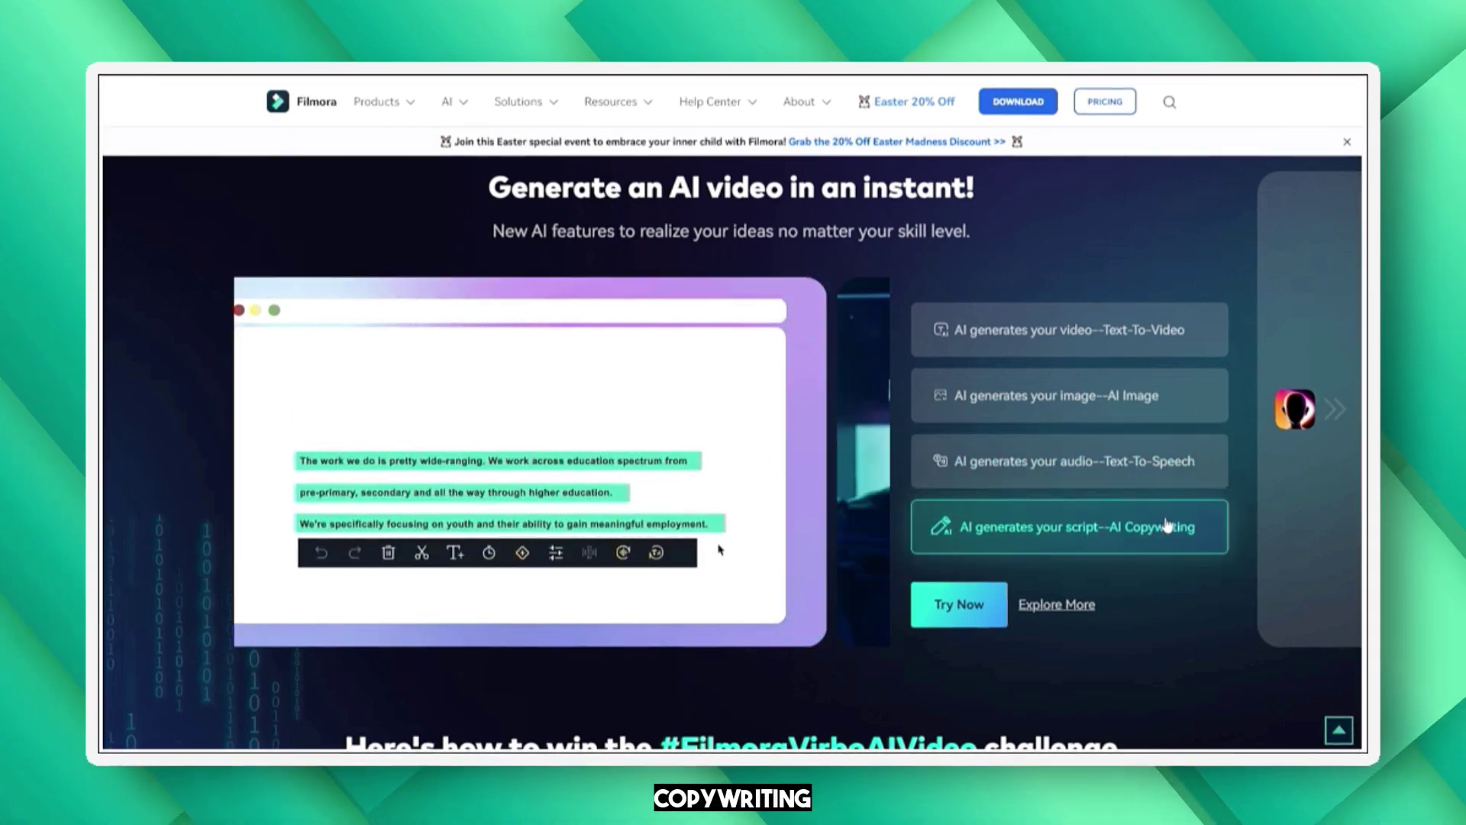
scroll(1168, 525, "down", 3)
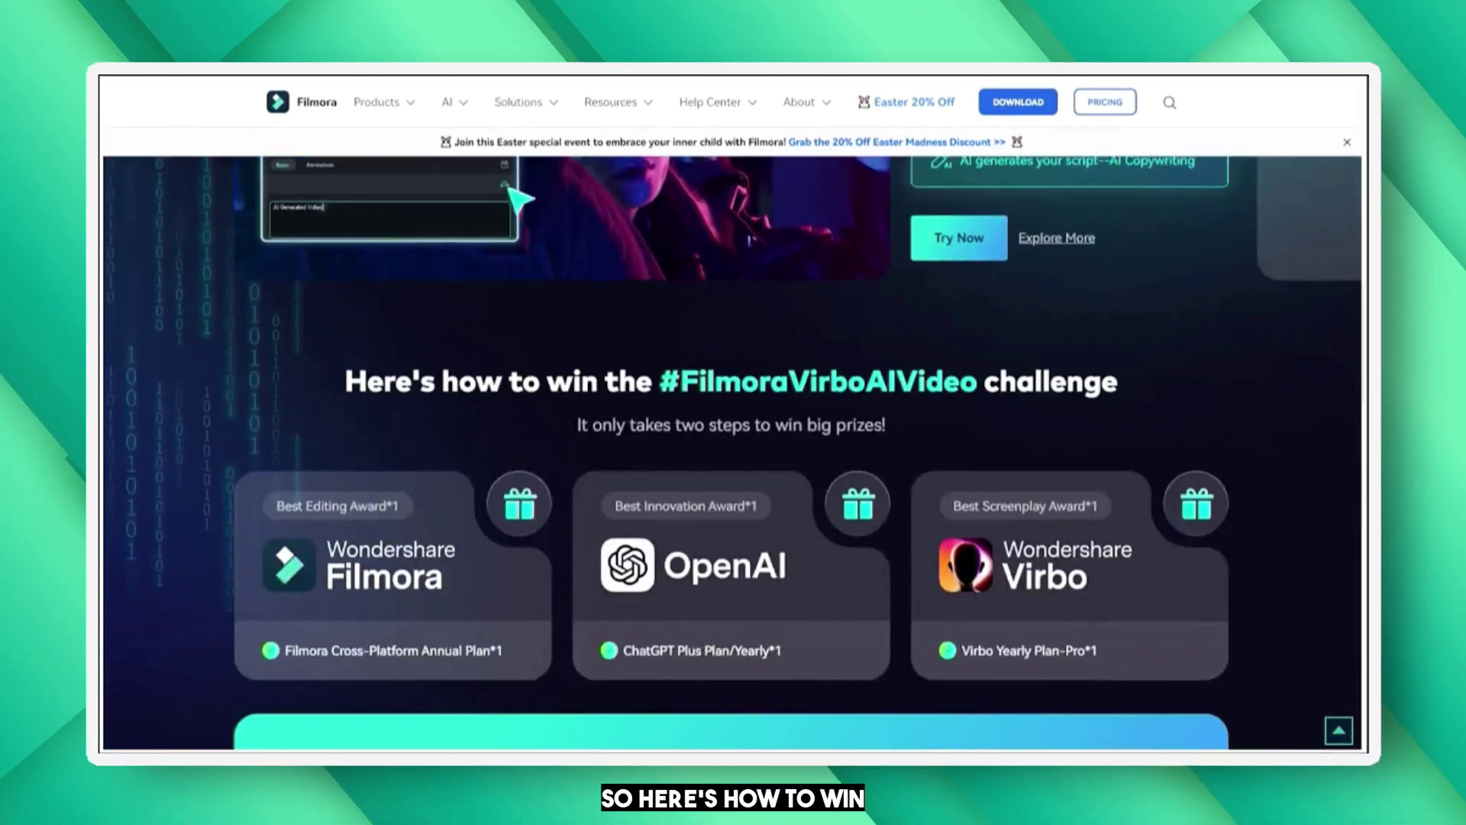
scroll(733, 459, "down", 2)
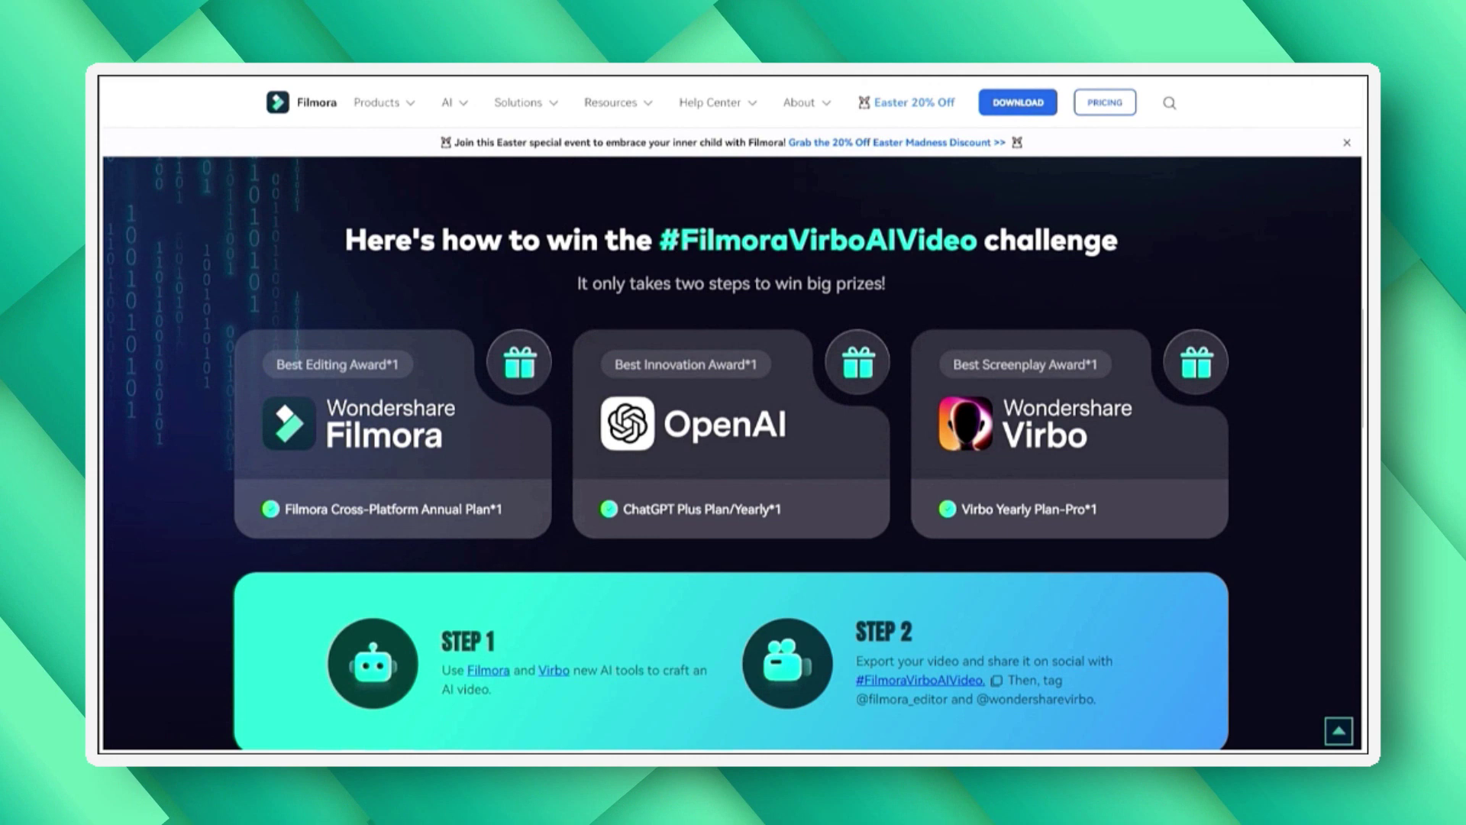
scroll(734, 458, "down", 1)
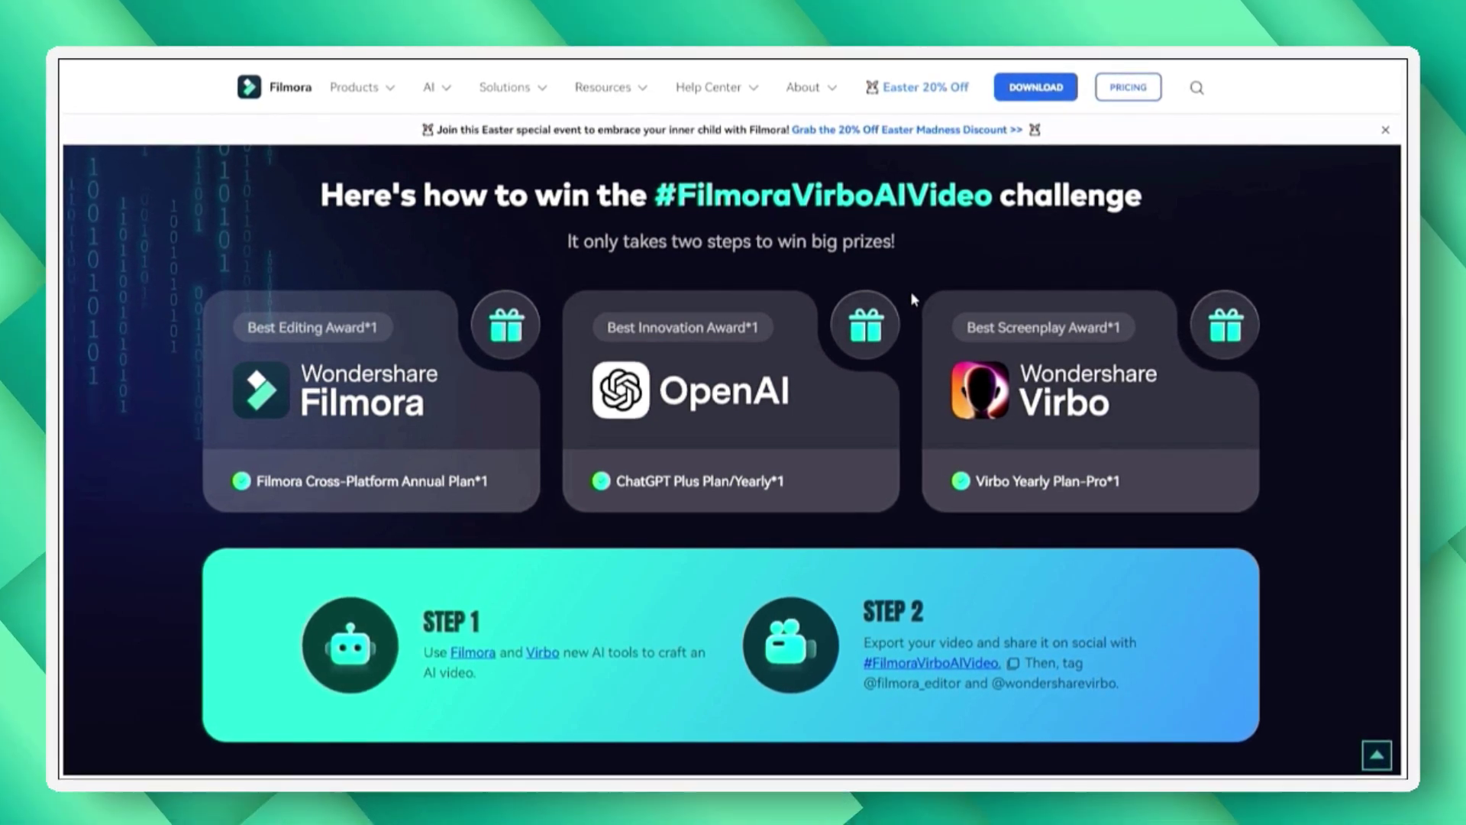
scroll(1326, 381, "down", 3)
scroll(1326, 381, "down", 1)
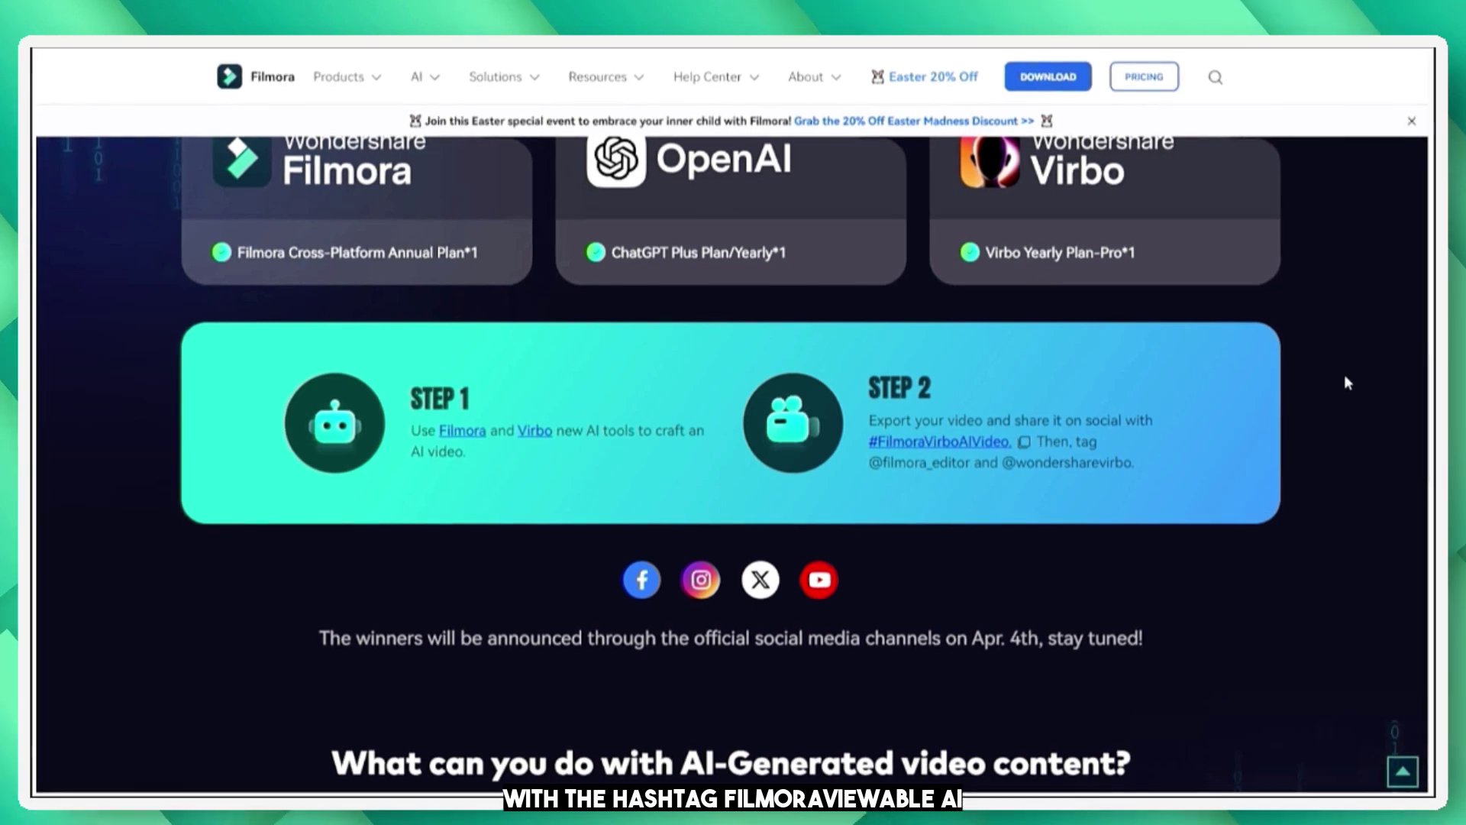
scroll(1345, 377, "down", 2)
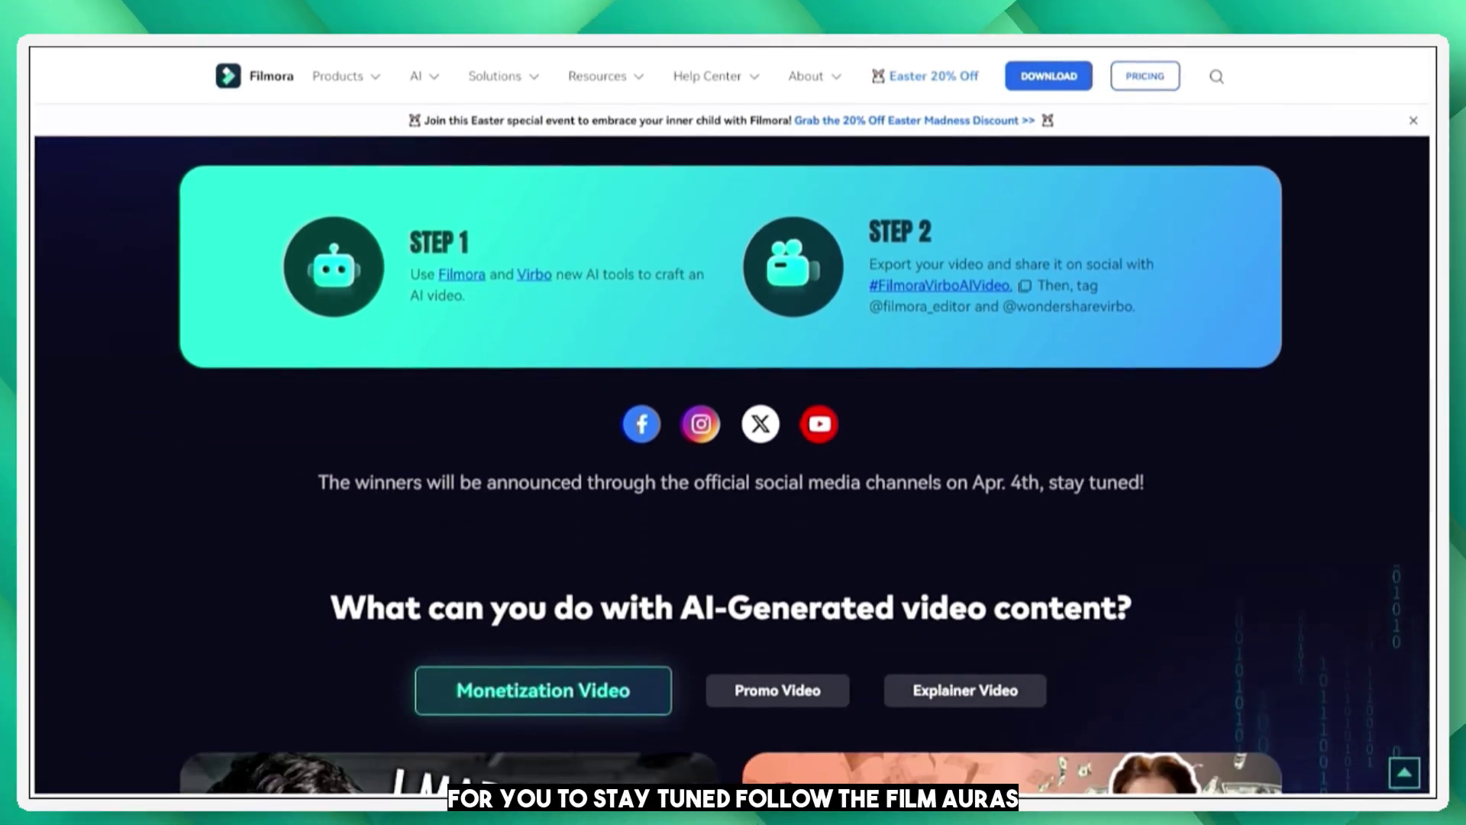
scroll(1346, 382, "down", 1)
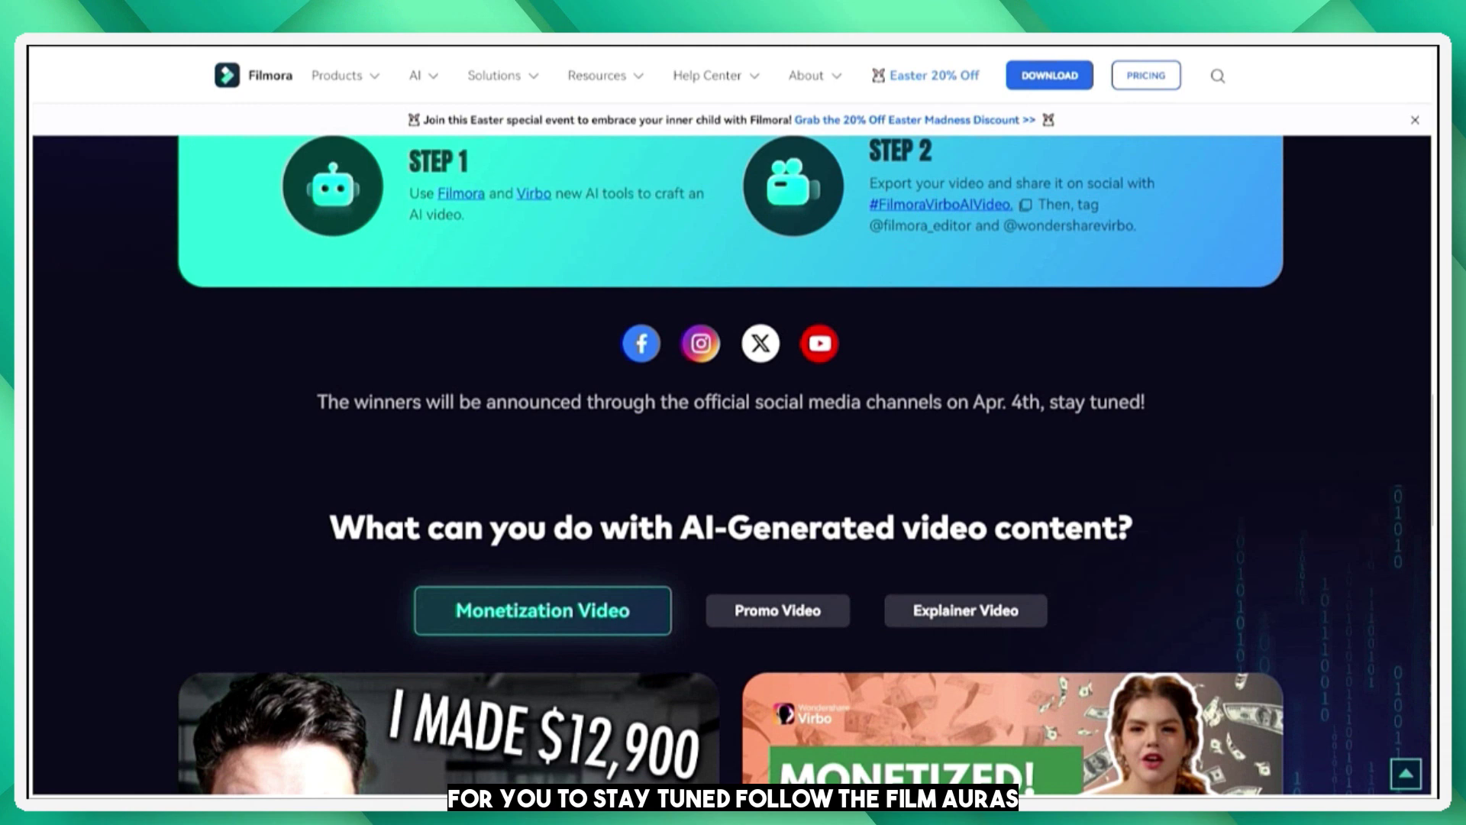
scroll(733, 459, "down", 1)
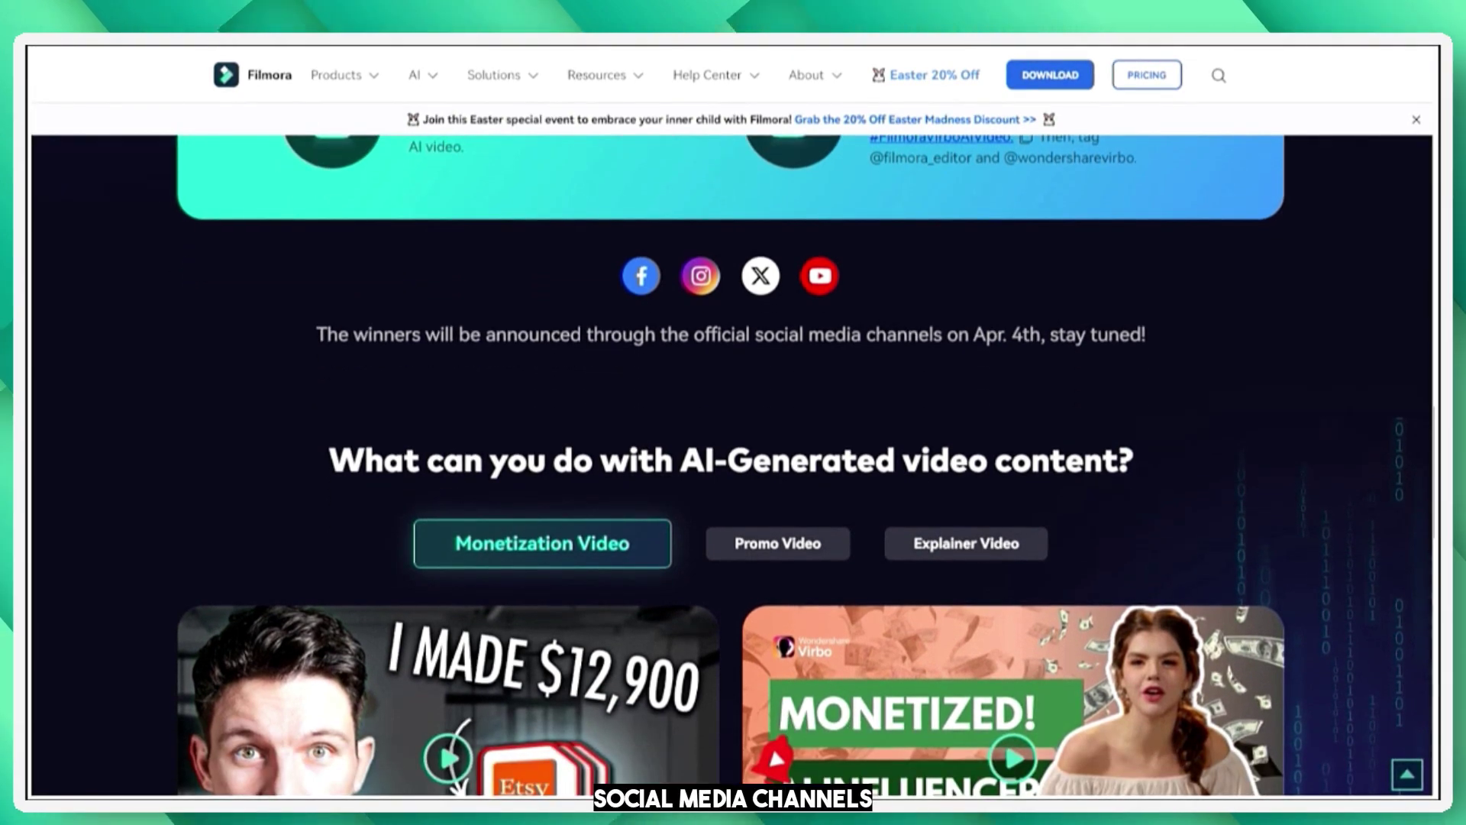
scroll(733, 458, "down", 2)
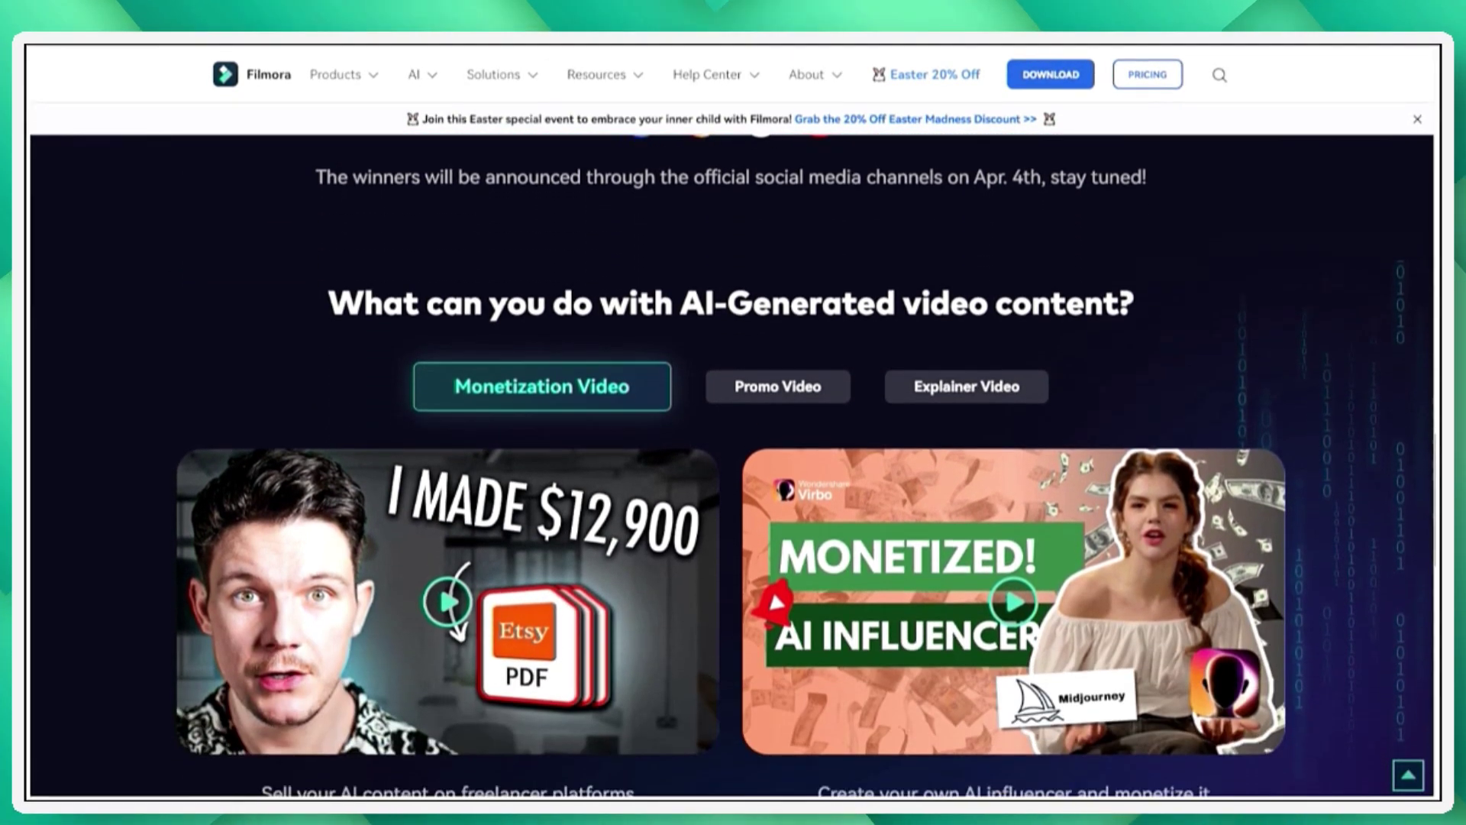
scroll(733, 458, "down", 1)
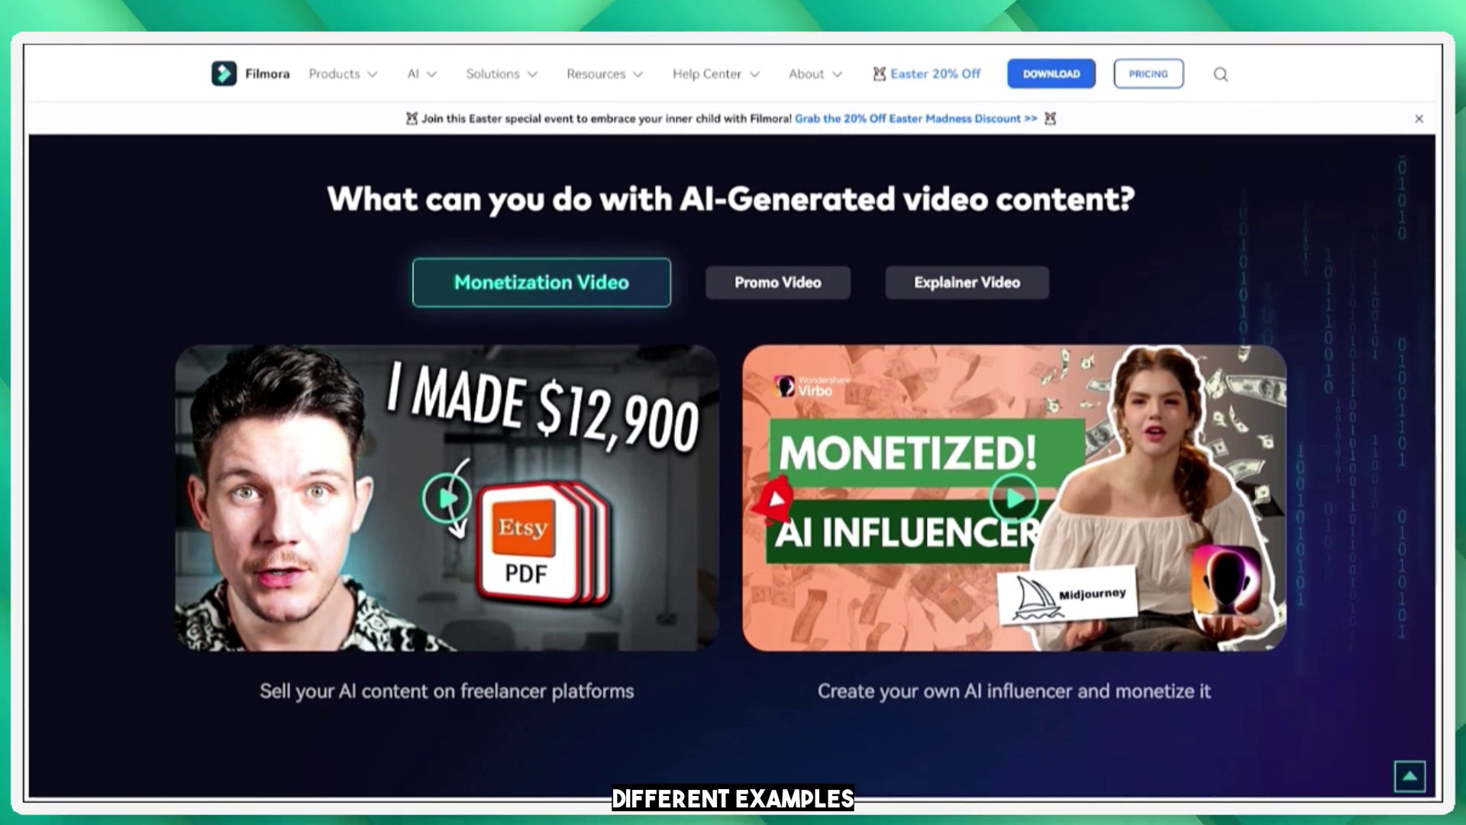
scroll(734, 458, "down", 2)
scroll(1418, 696, "down", 1)
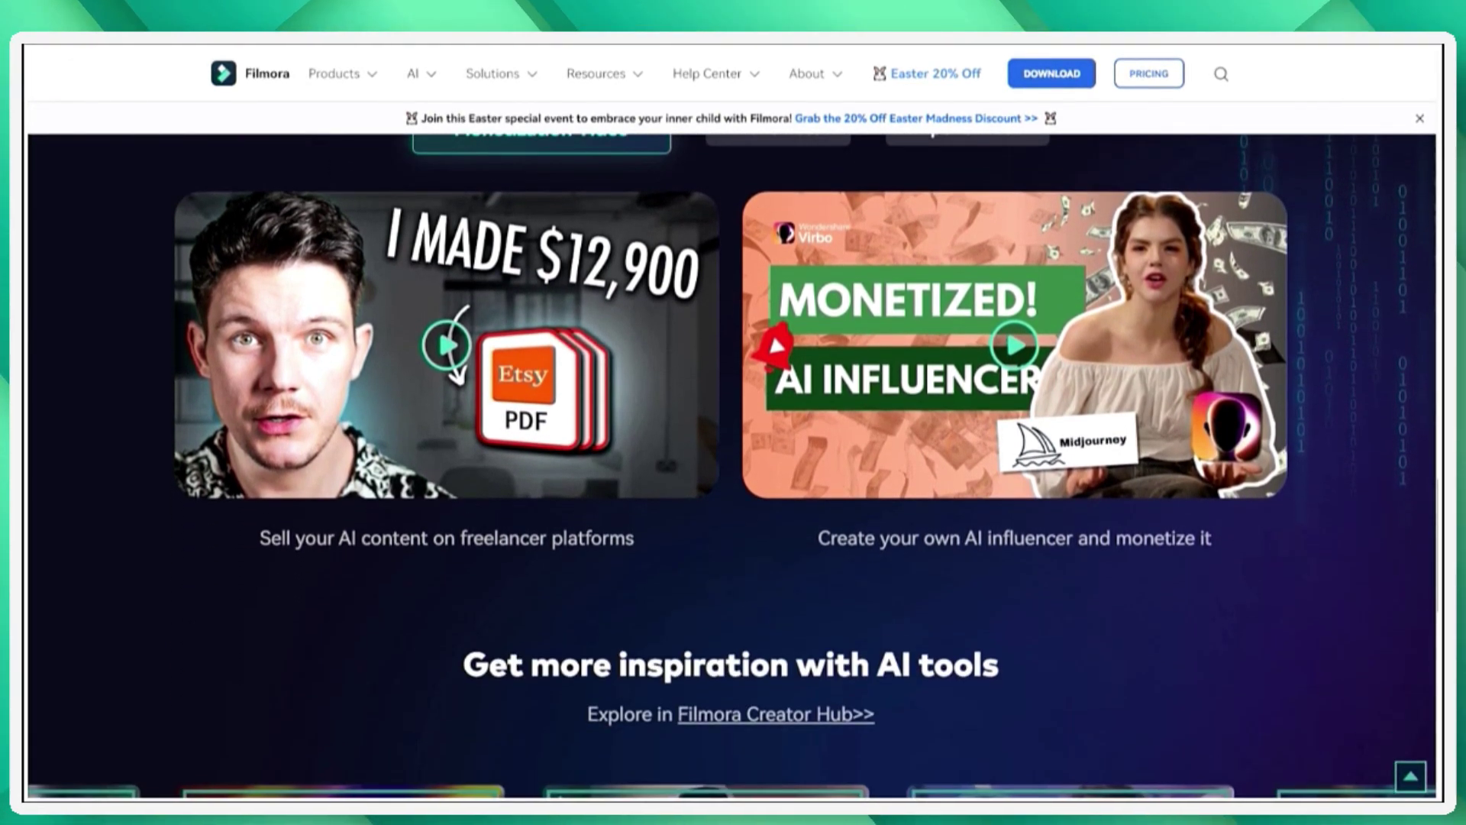
scroll(1417, 695, "down", 1)
scroll(1418, 696, "down", 1)
scroll(1418, 696, "down", 1)
scroll(734, 459, "down", 2)
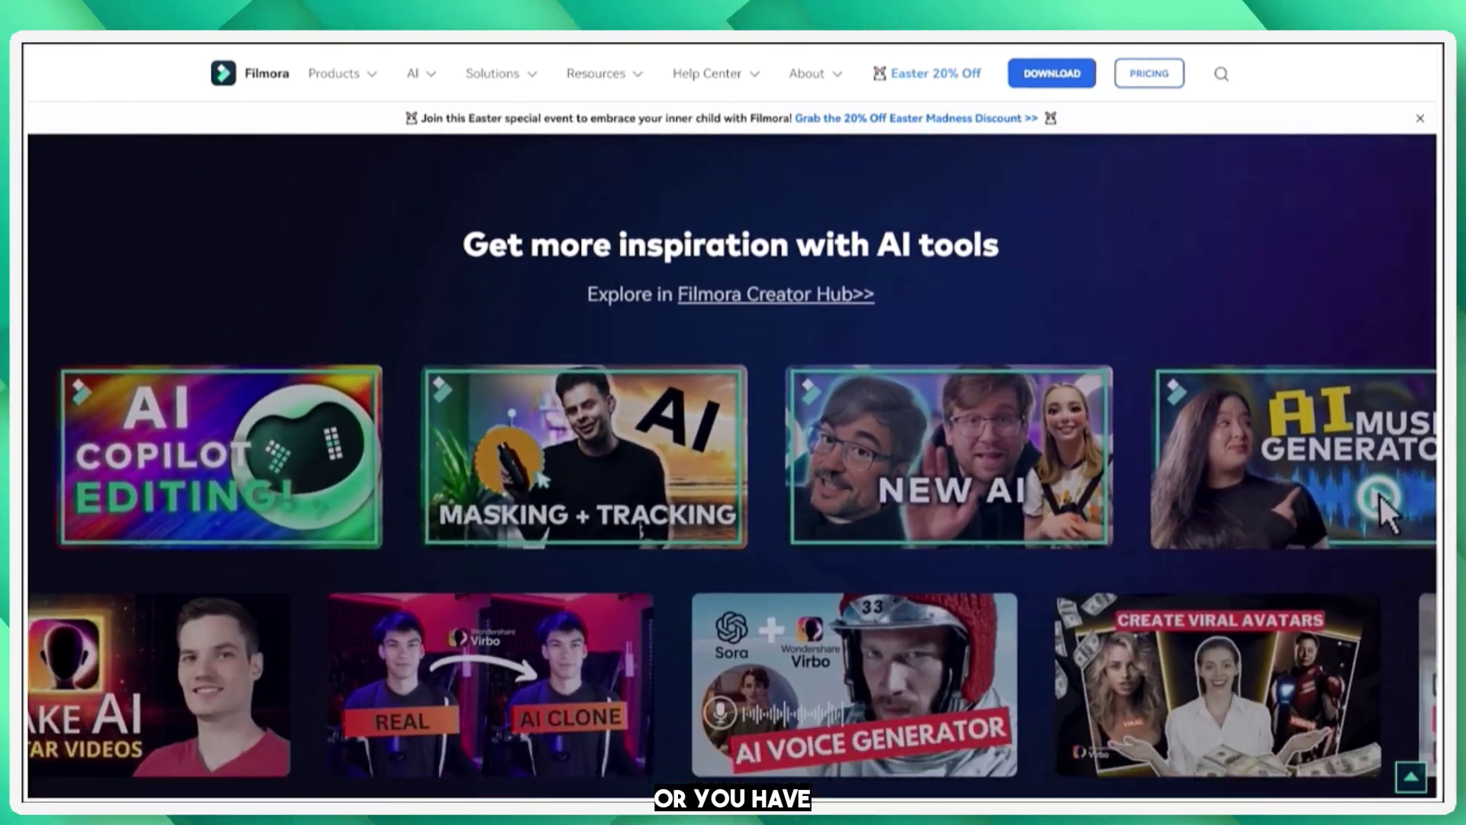
scroll(734, 459, "down", 1)
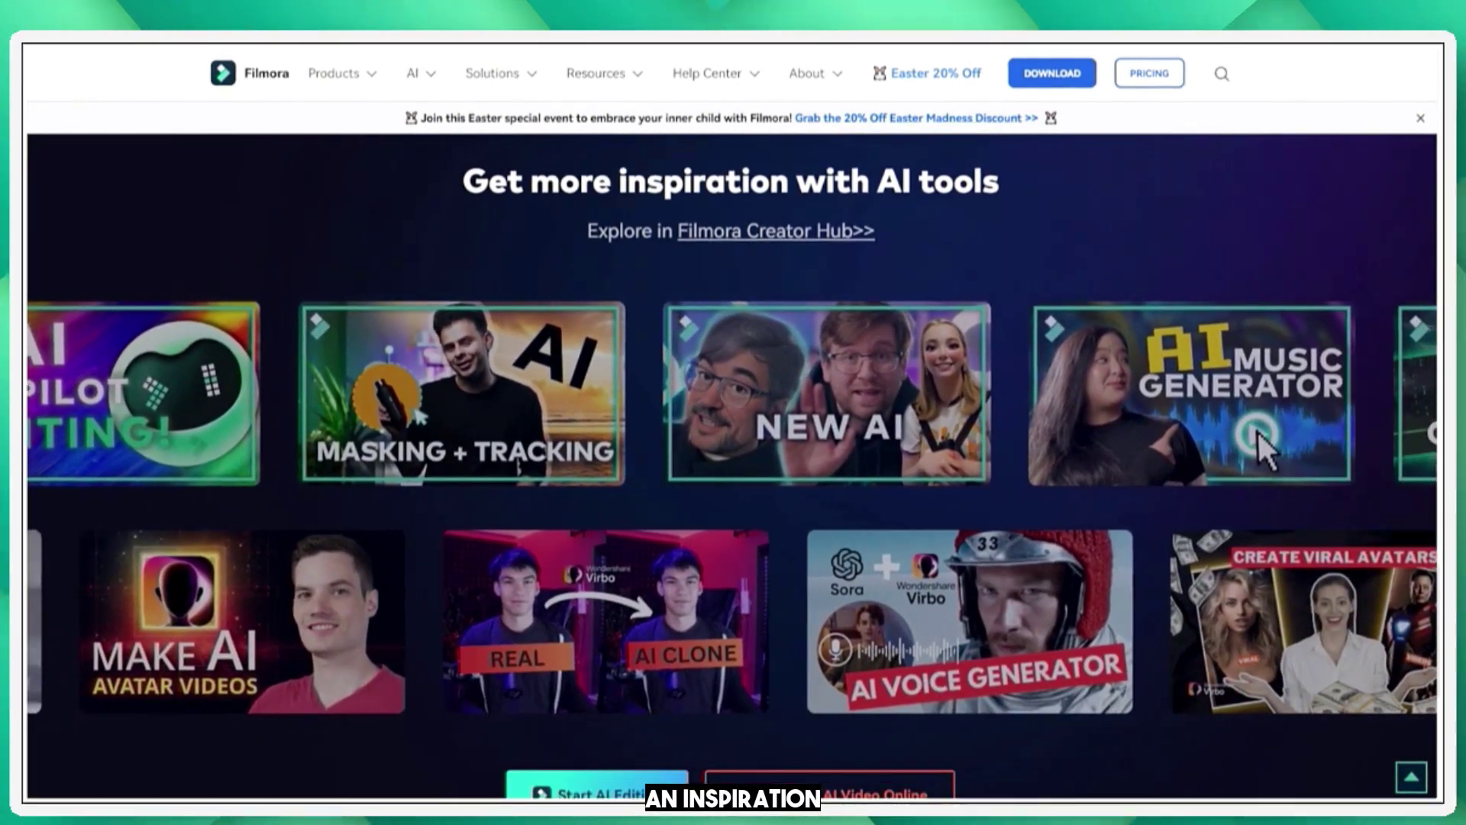
scroll(734, 458, "up", 1)
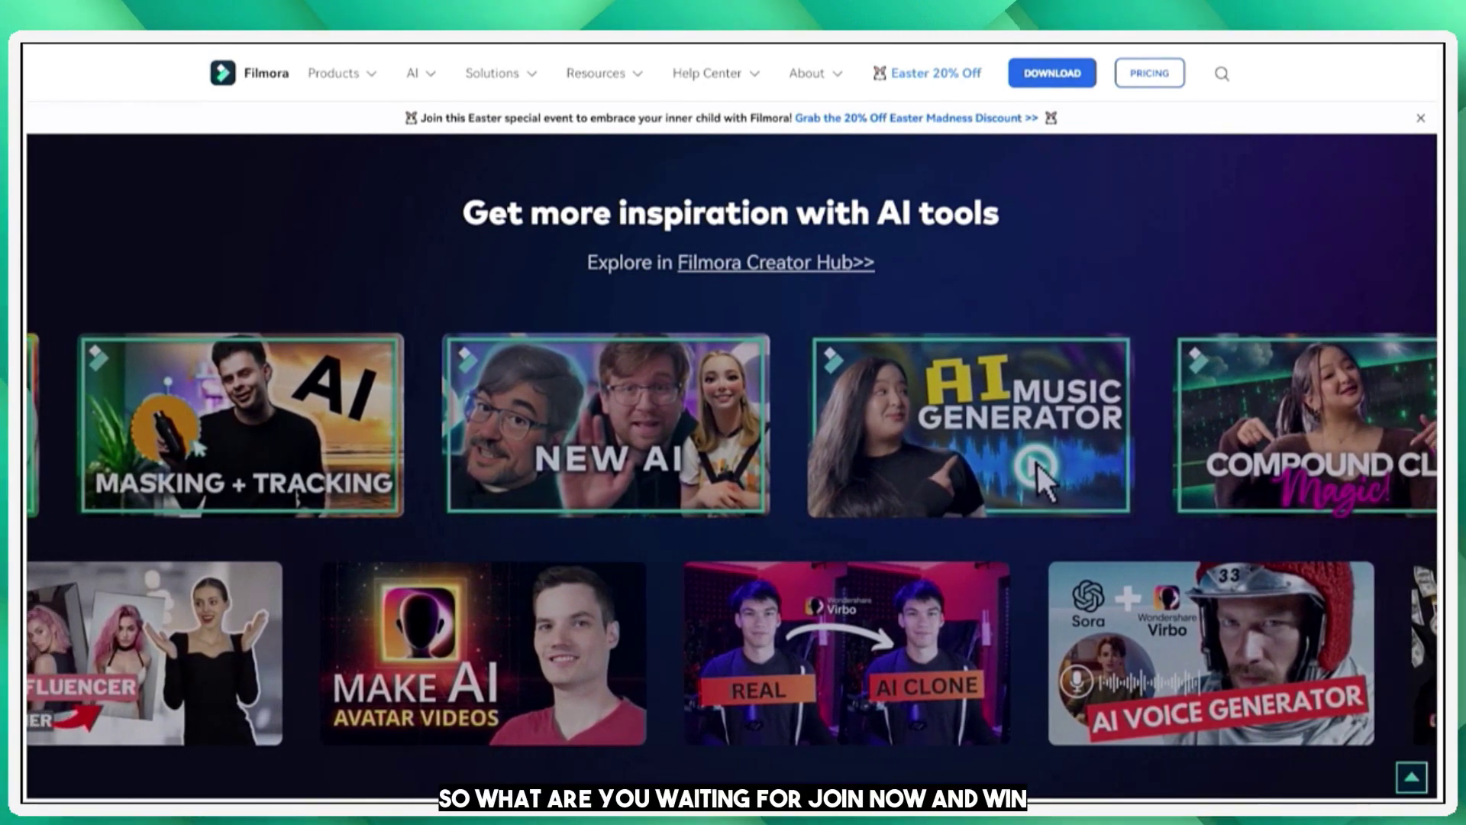
scroll(1425, 310, "down", 3)
scroll(733, 459, "down", 1)
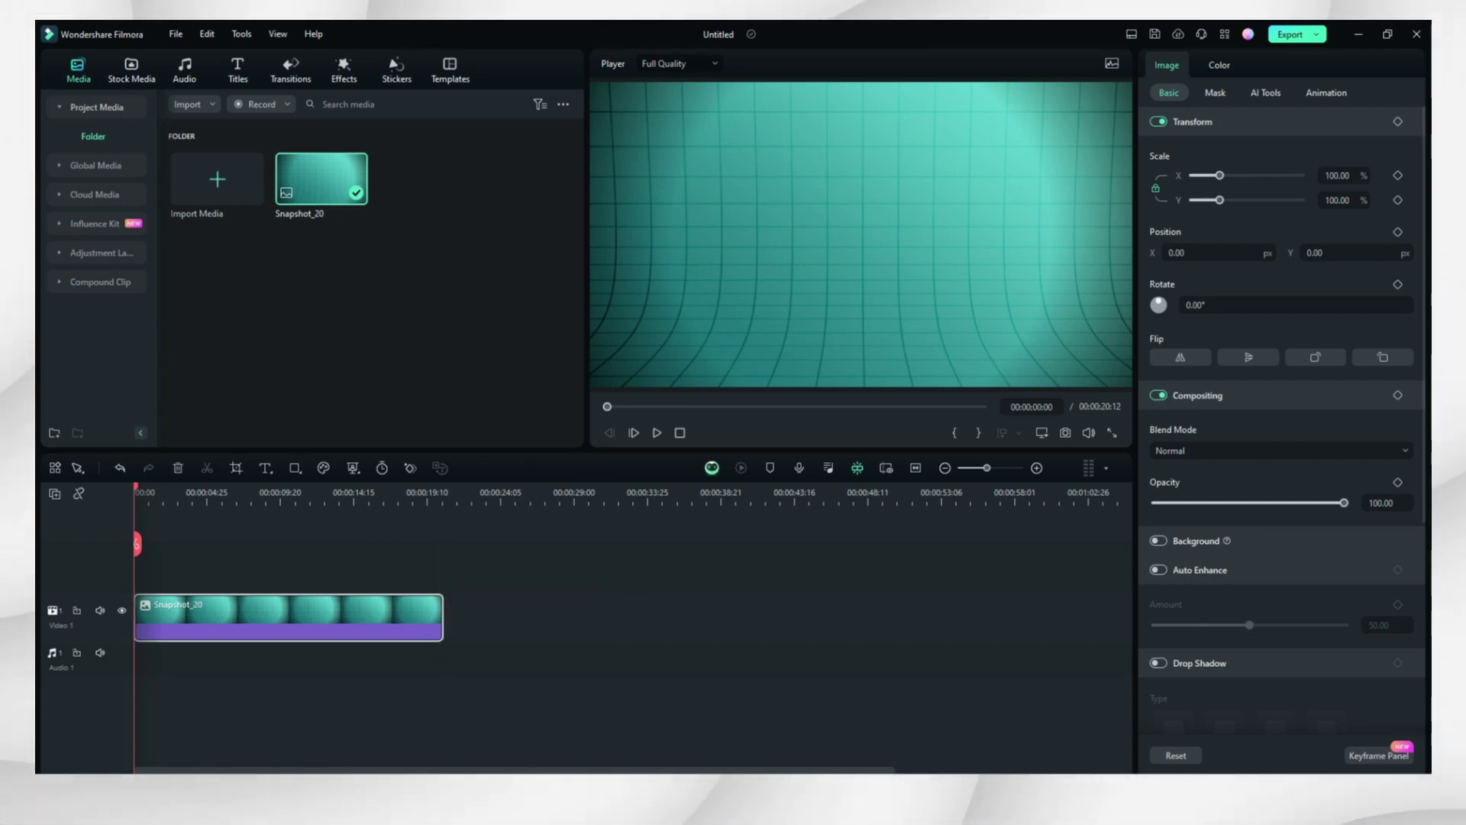
- Browse the AI-generated stock images and open the AI Image (Beta) generator
left_click(131, 71)
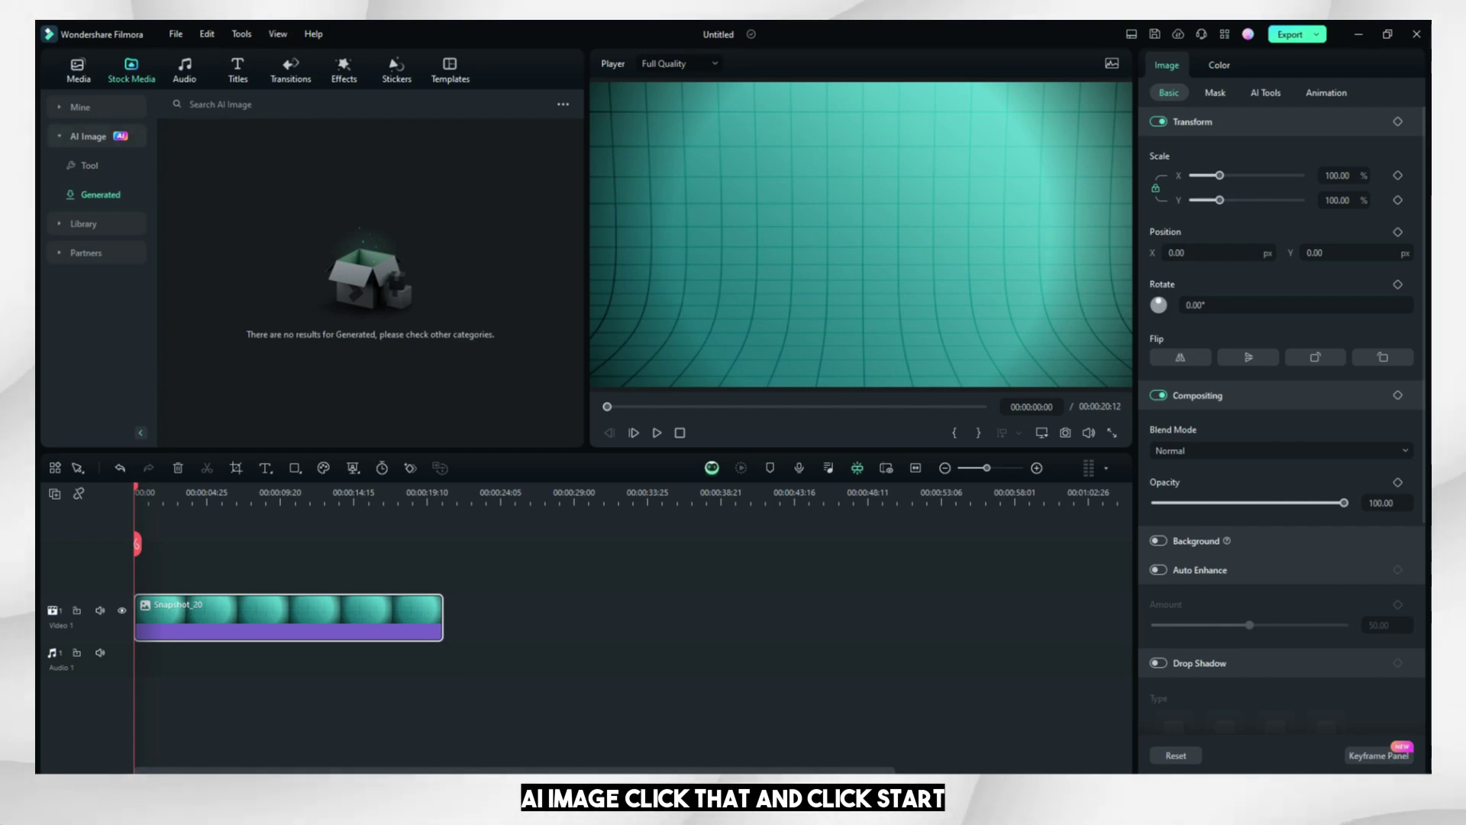
left_click(370, 341)
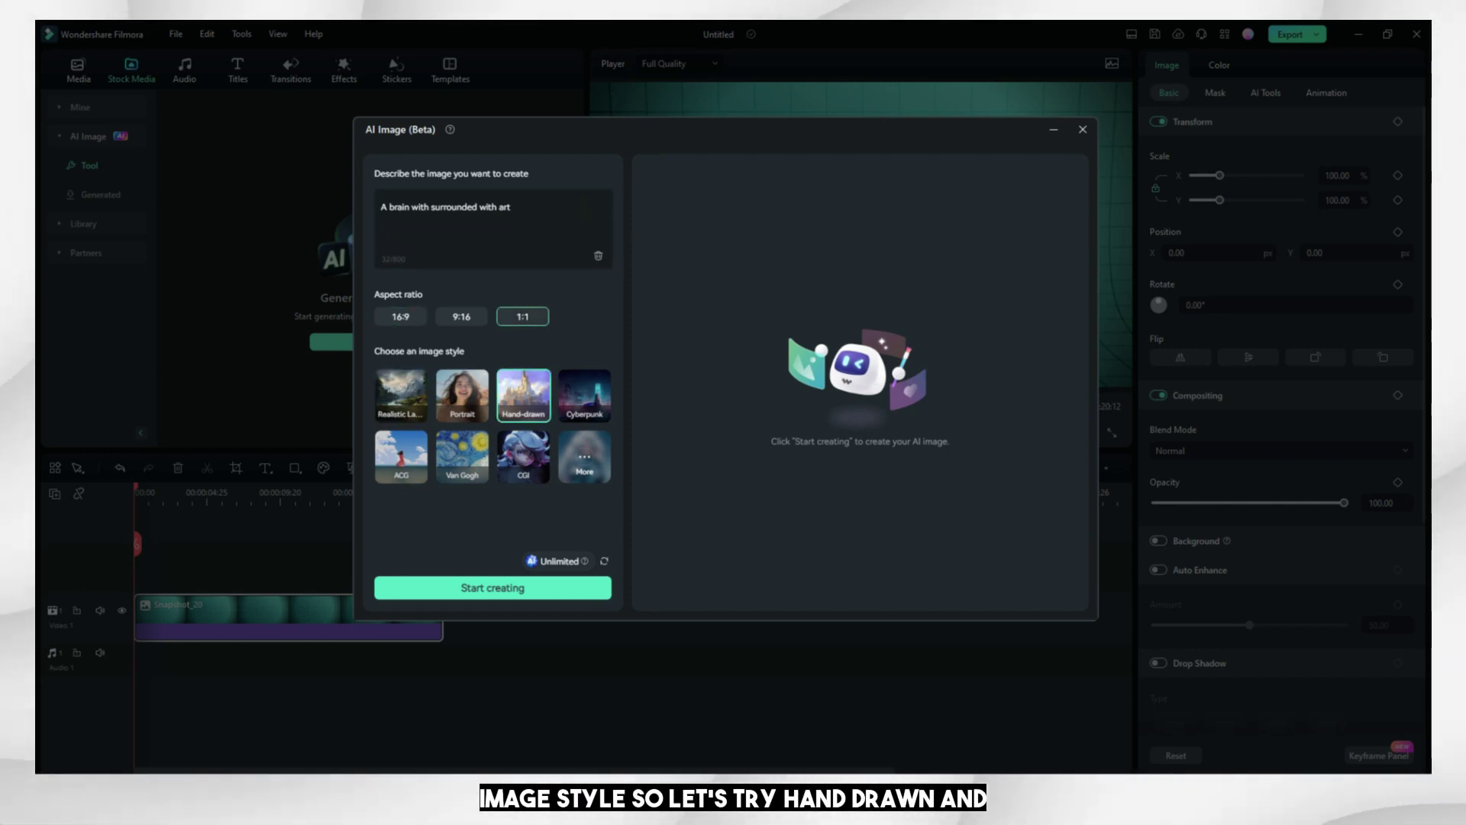
- Generate the four hand-drawn brain images, then close and confirm closing the AI Image window
left_click(493, 587)
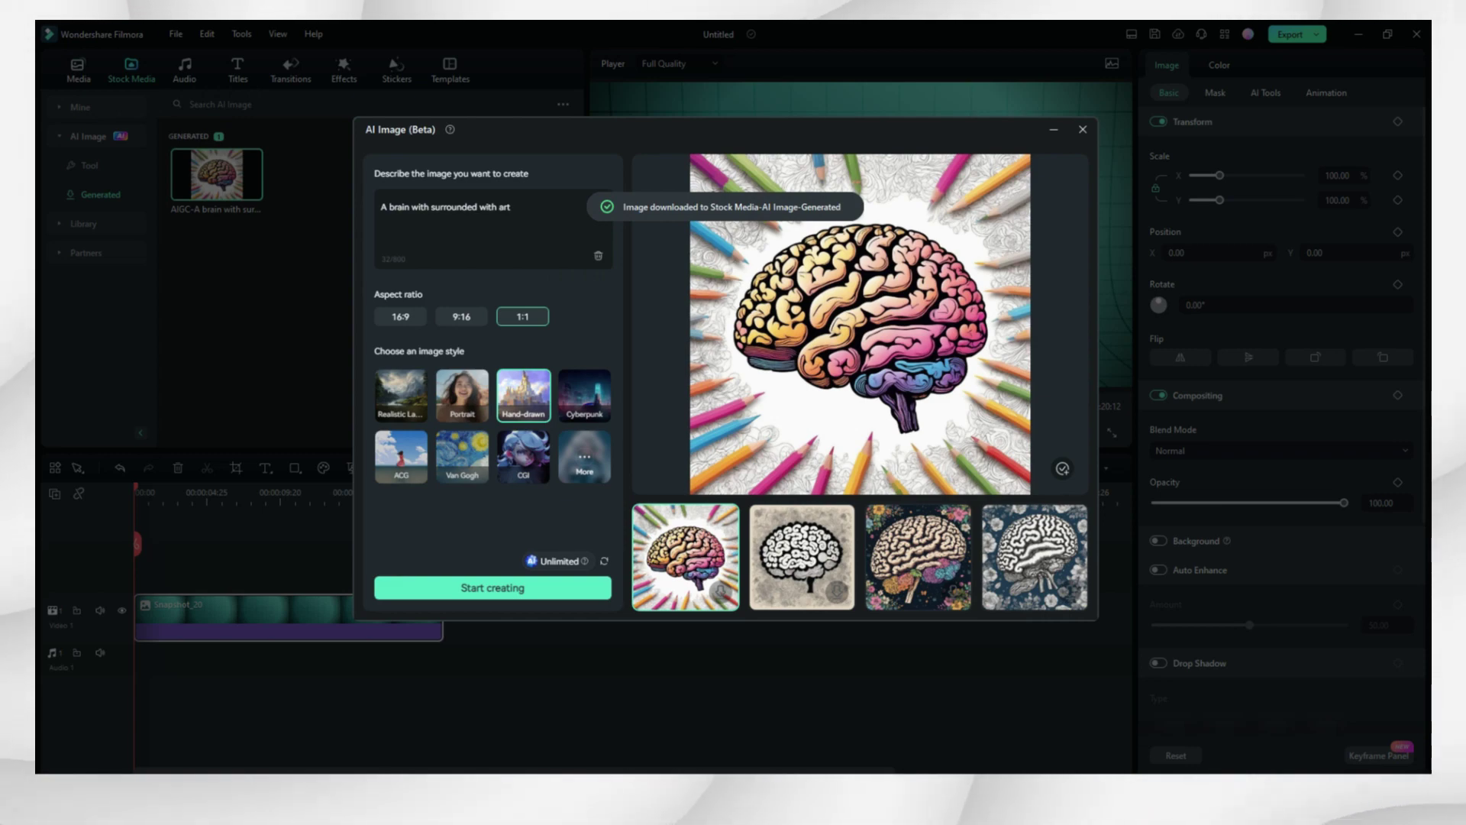
left_click(1083, 128)
key("Return")
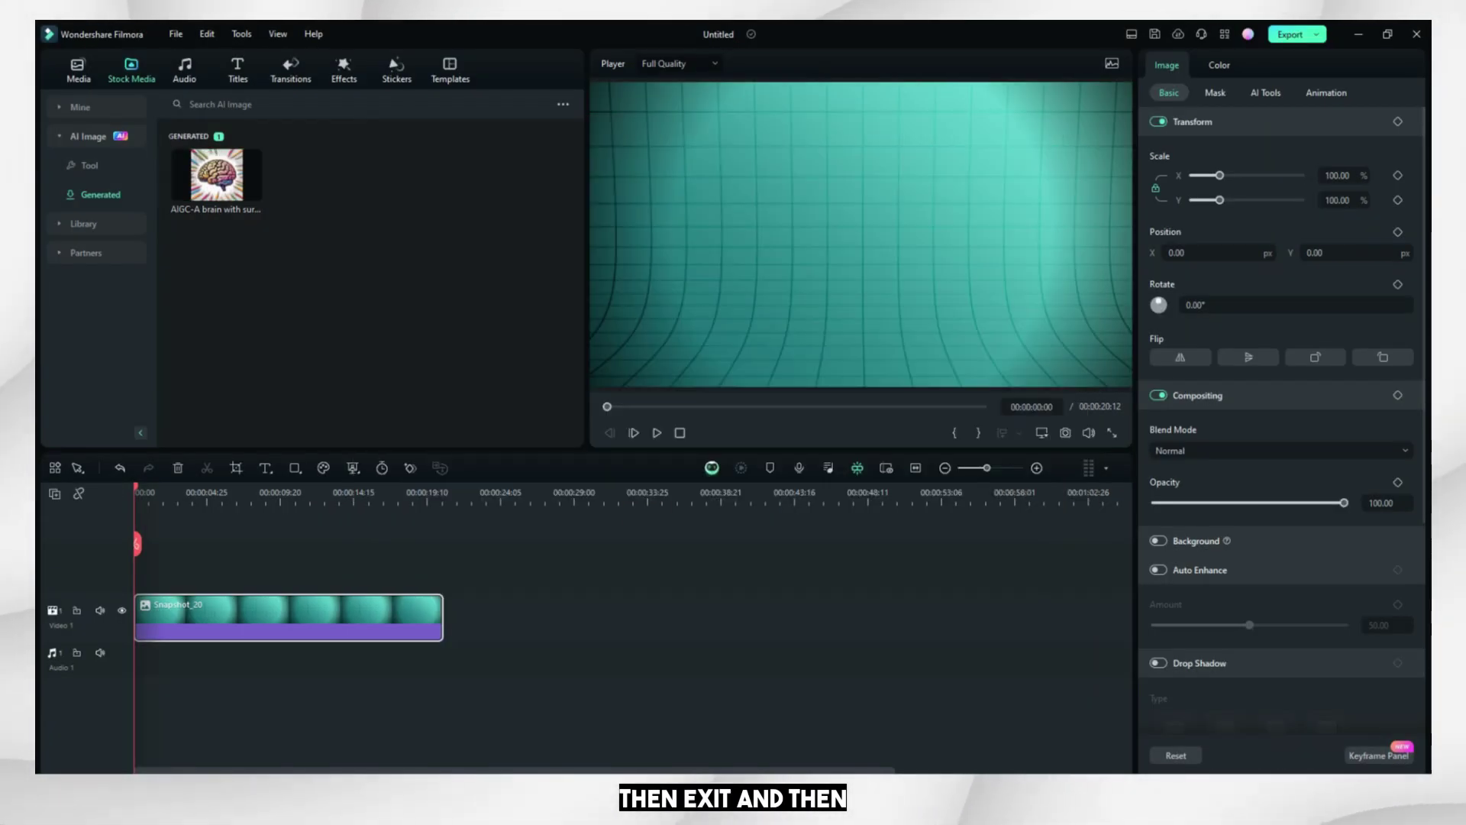
- Generate square ACG-style painting images and preview the fourth result
left_click(370, 342)
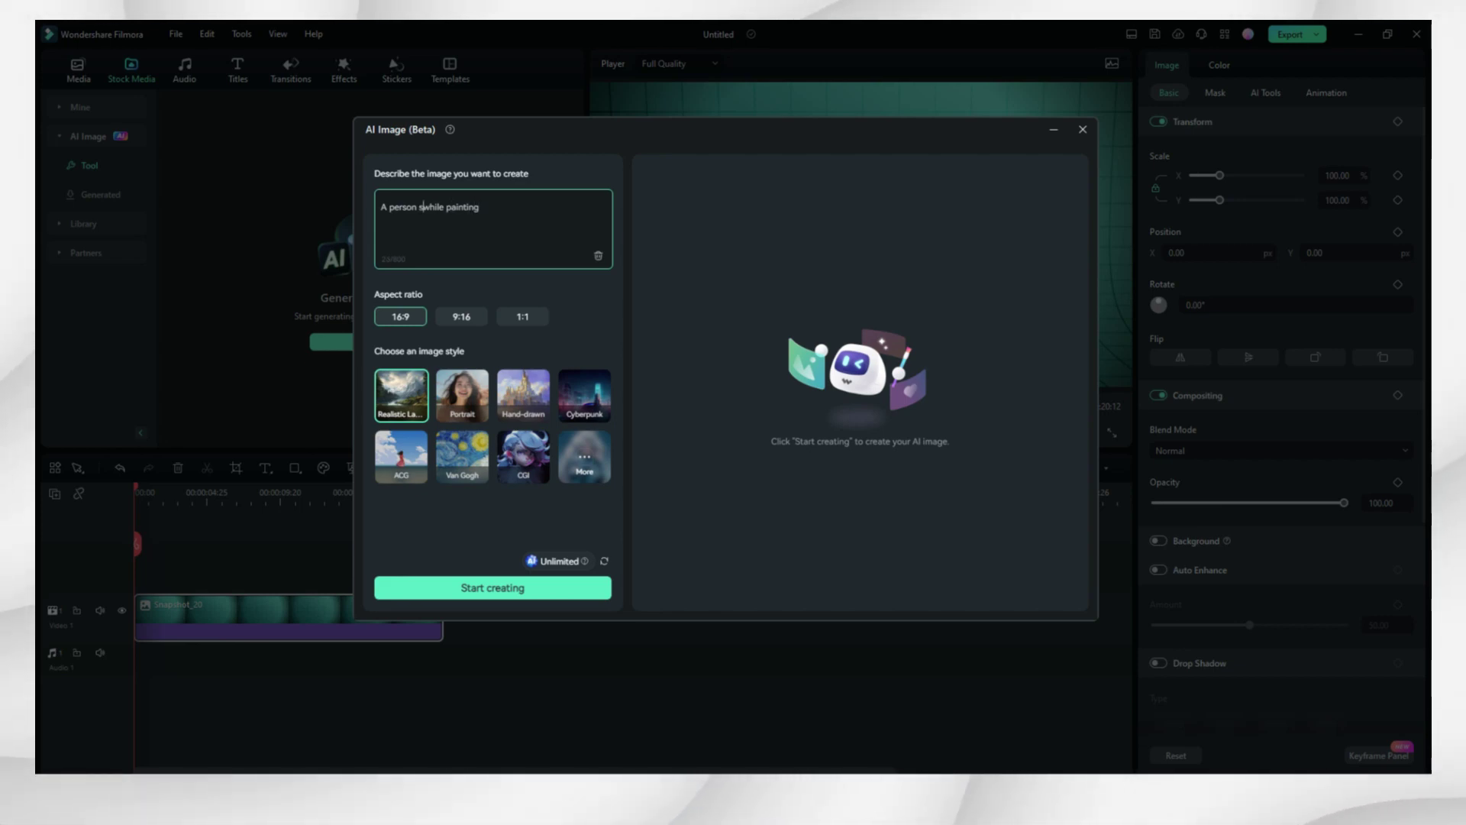
type("ting")
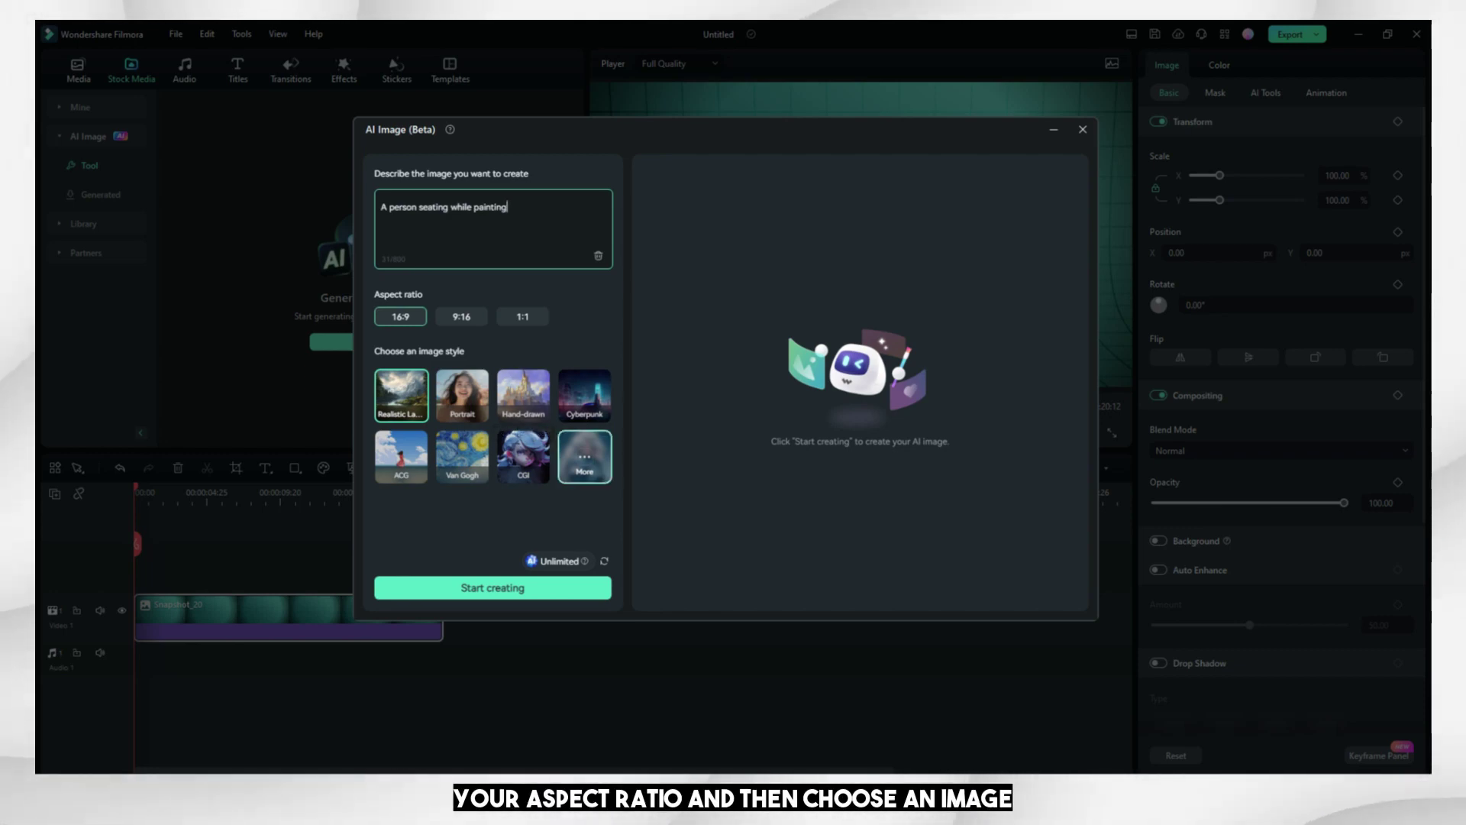
left_click(401, 456)
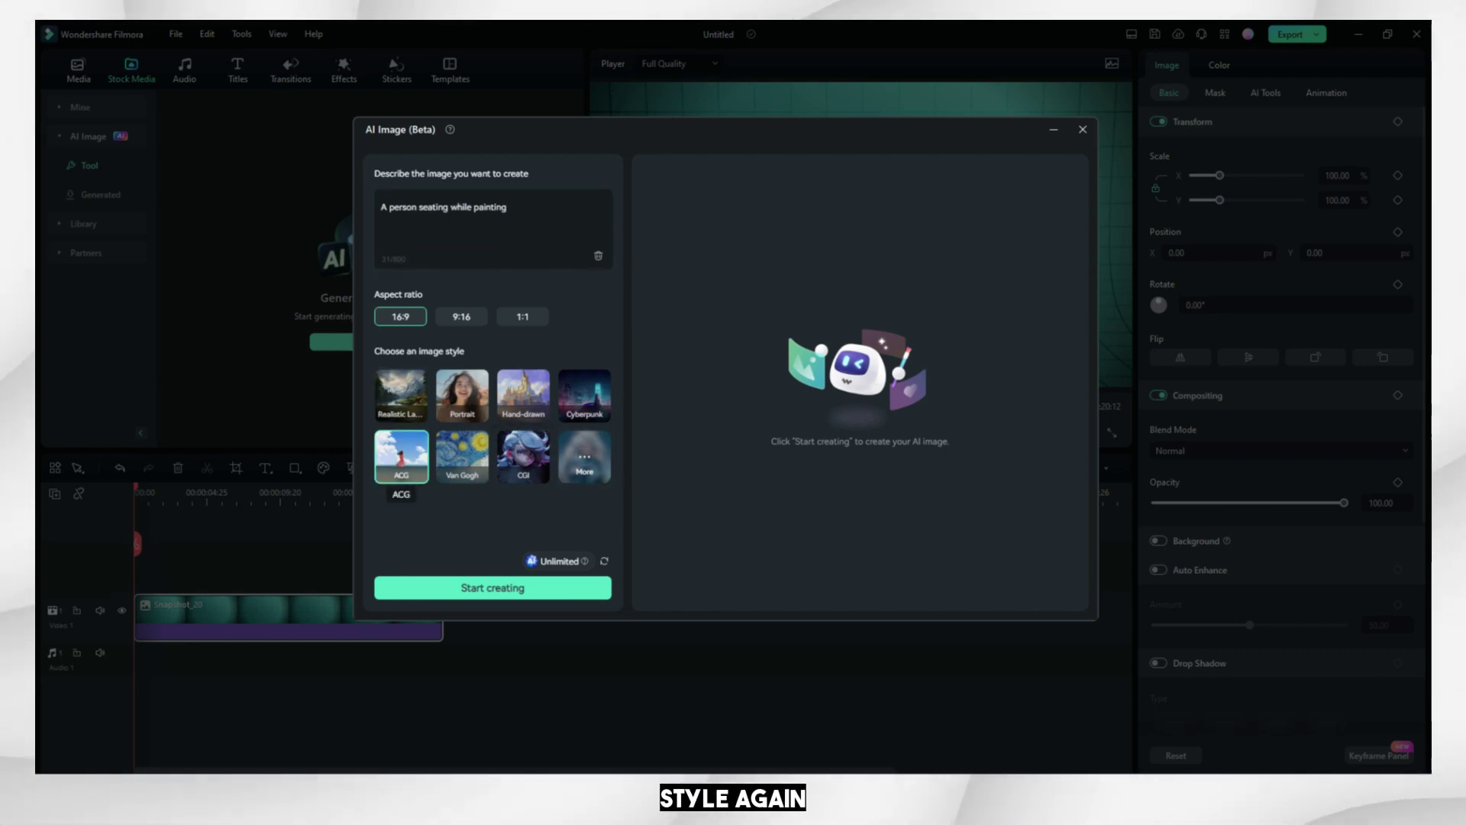
left_click(523, 316)
left_click(492, 587)
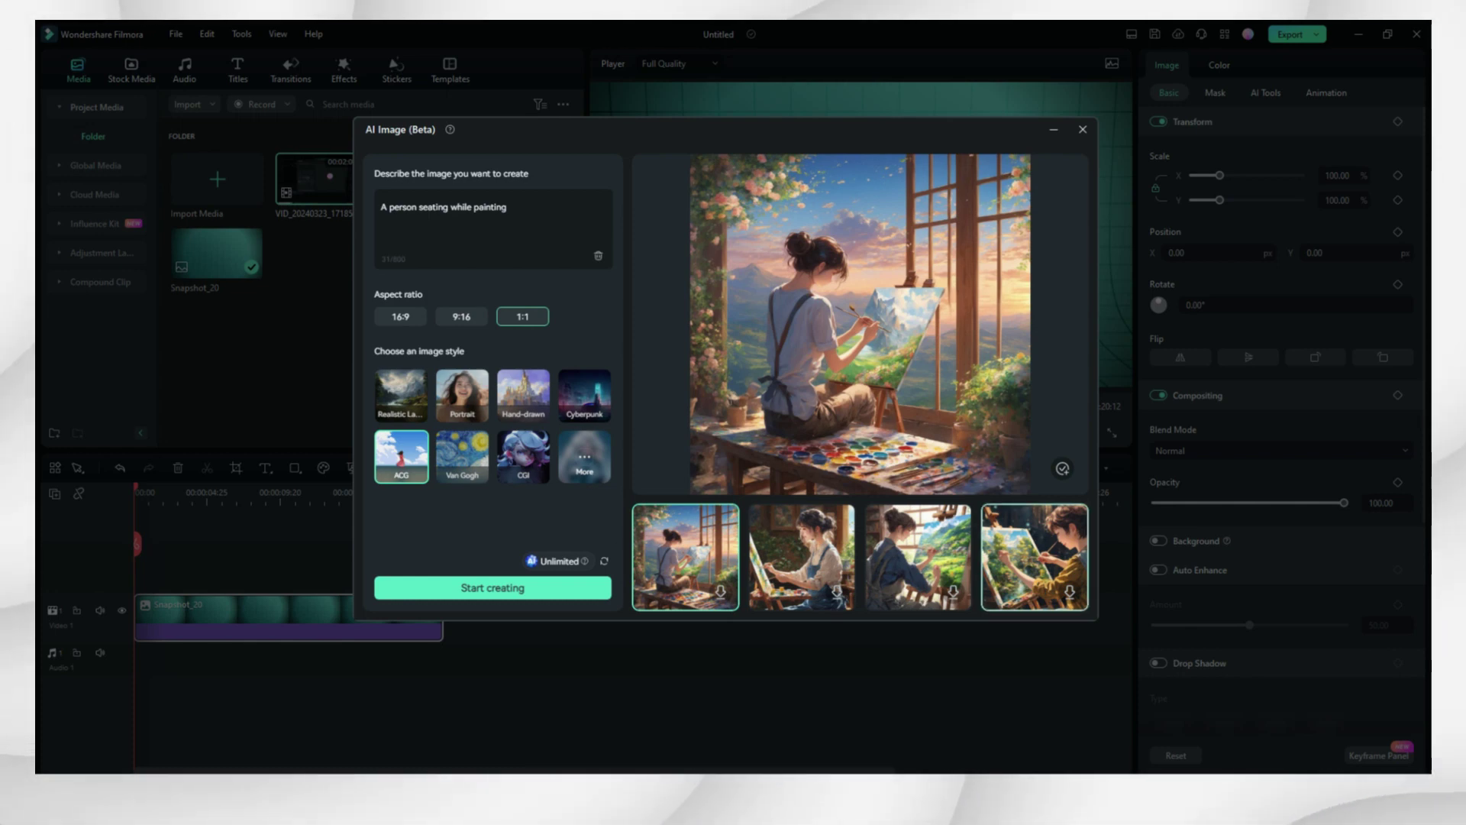
left_click(1034, 558)
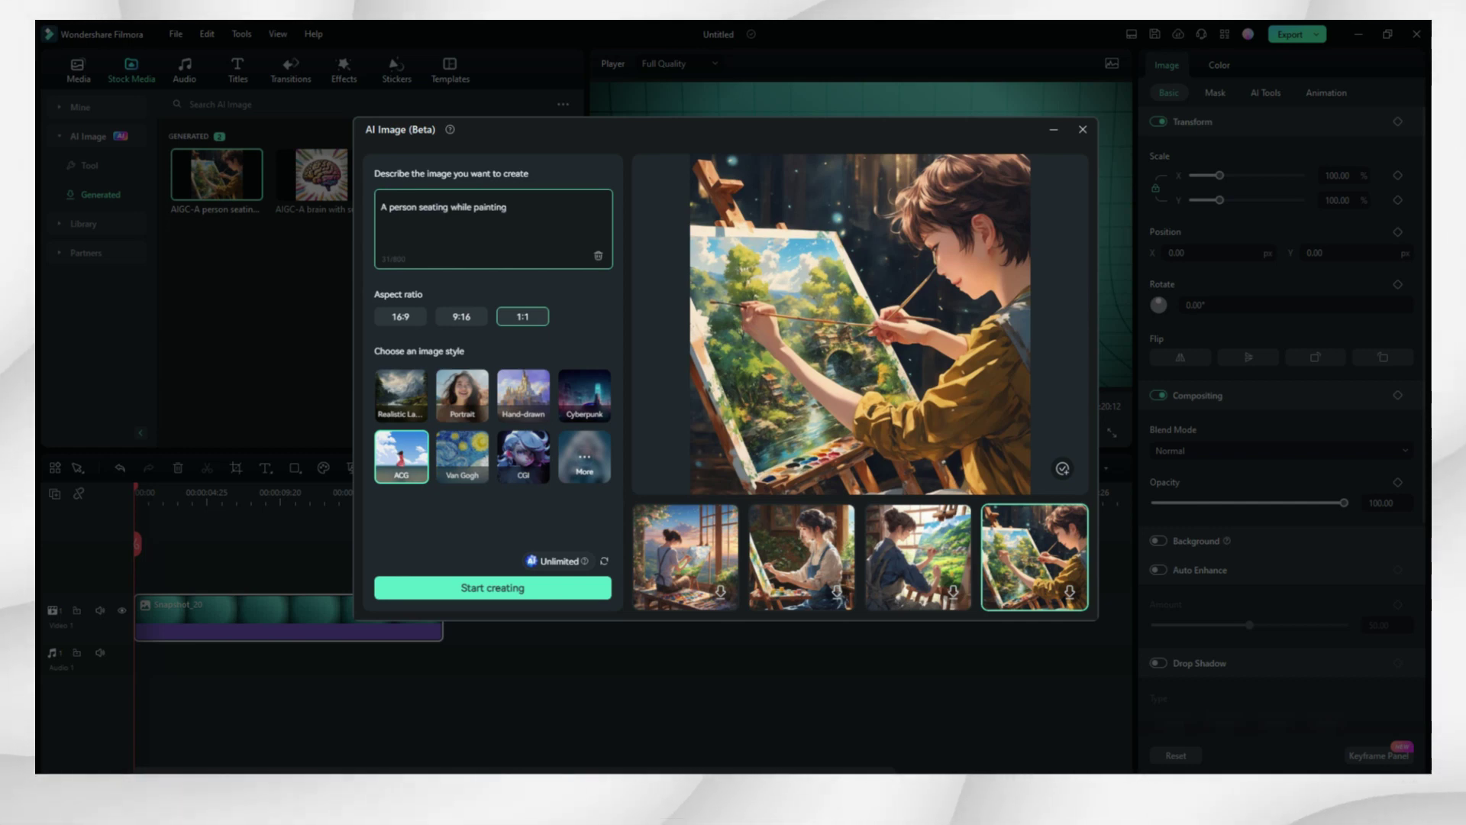
left_click(1082, 129)
- Confirm closing the generator and start a new AI image from Tool
left_click(800, 382)
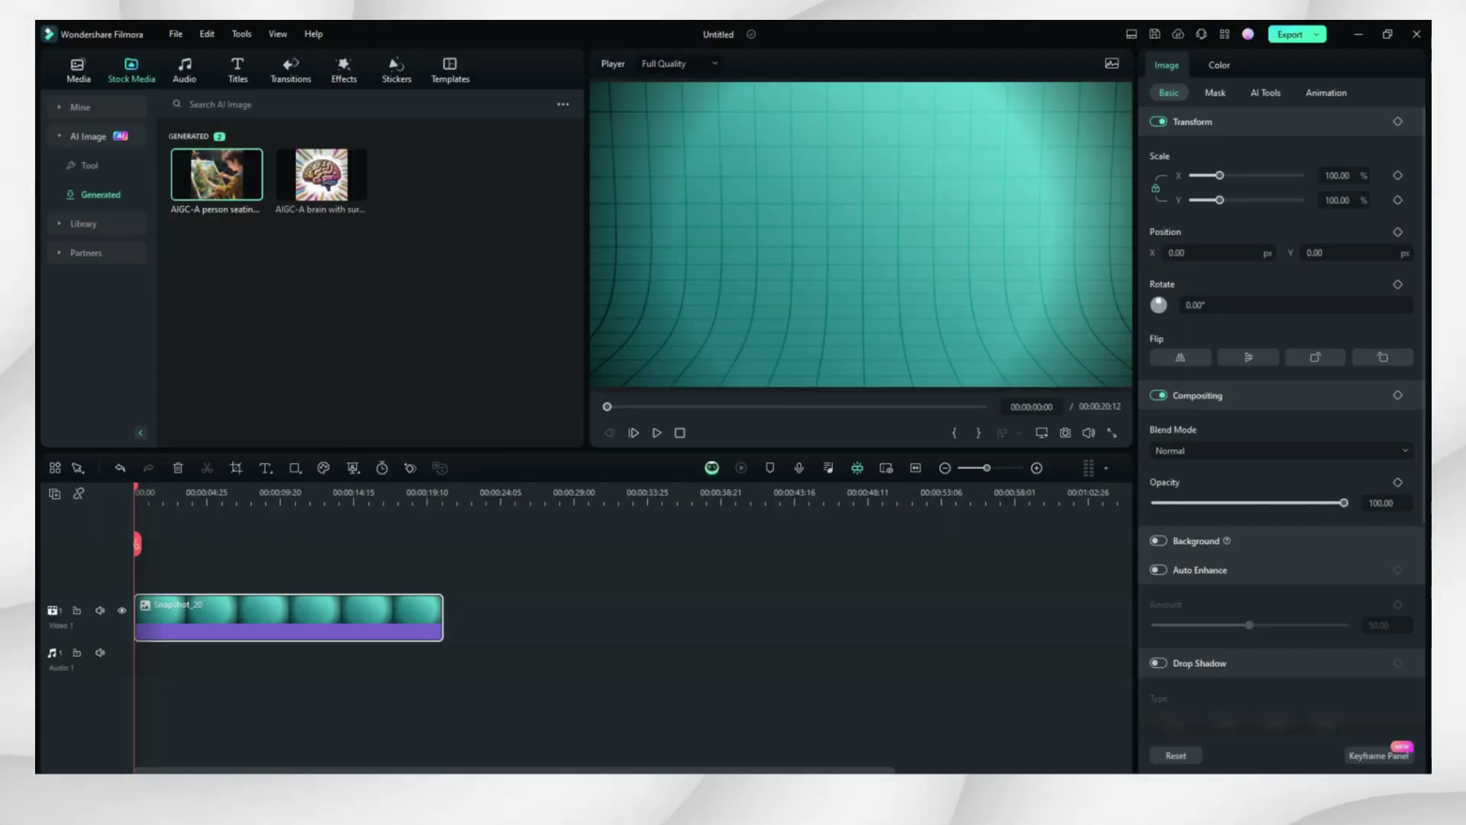
left_click(89, 165)
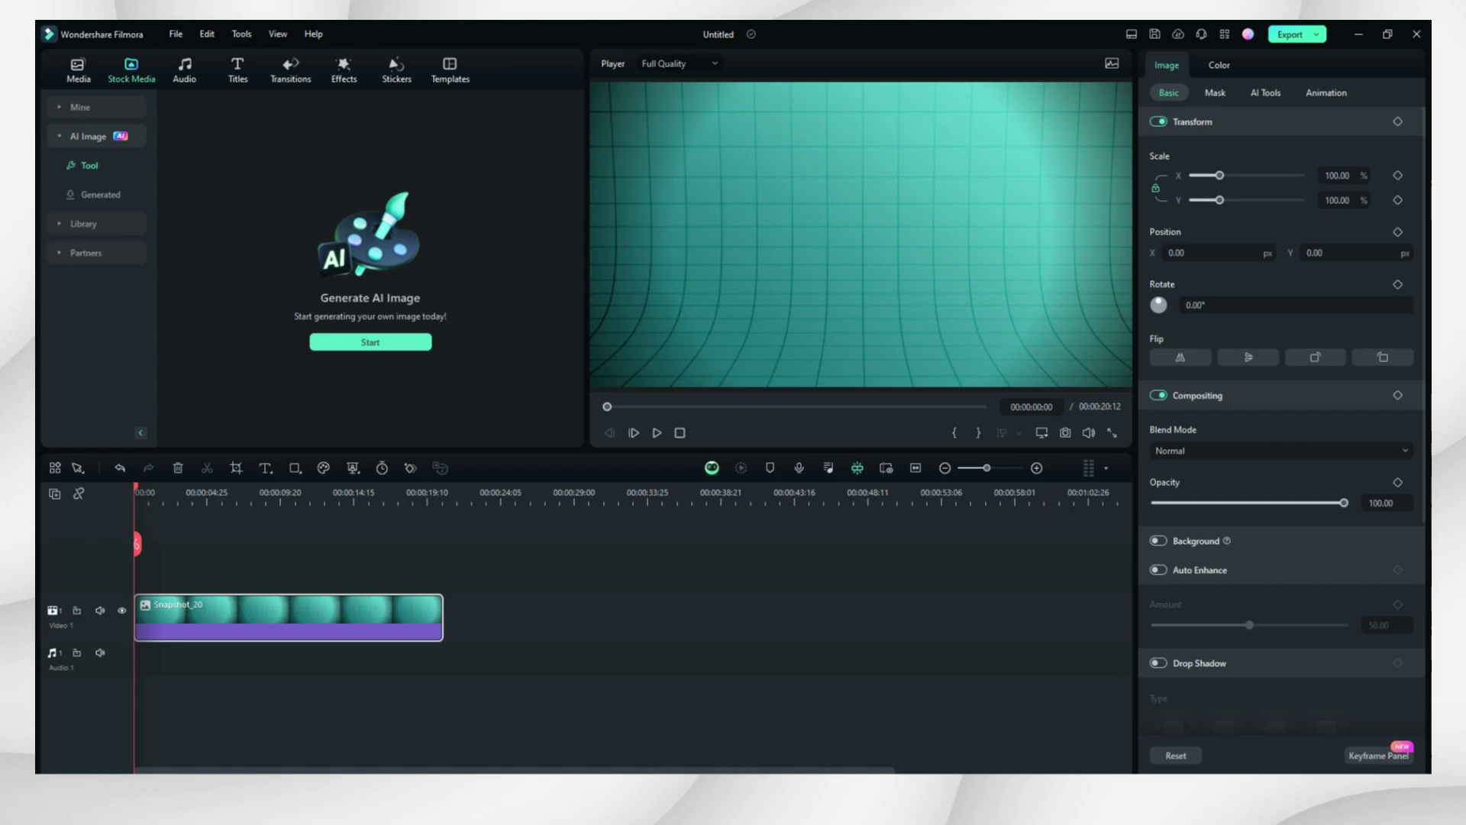
left_click(371, 342)
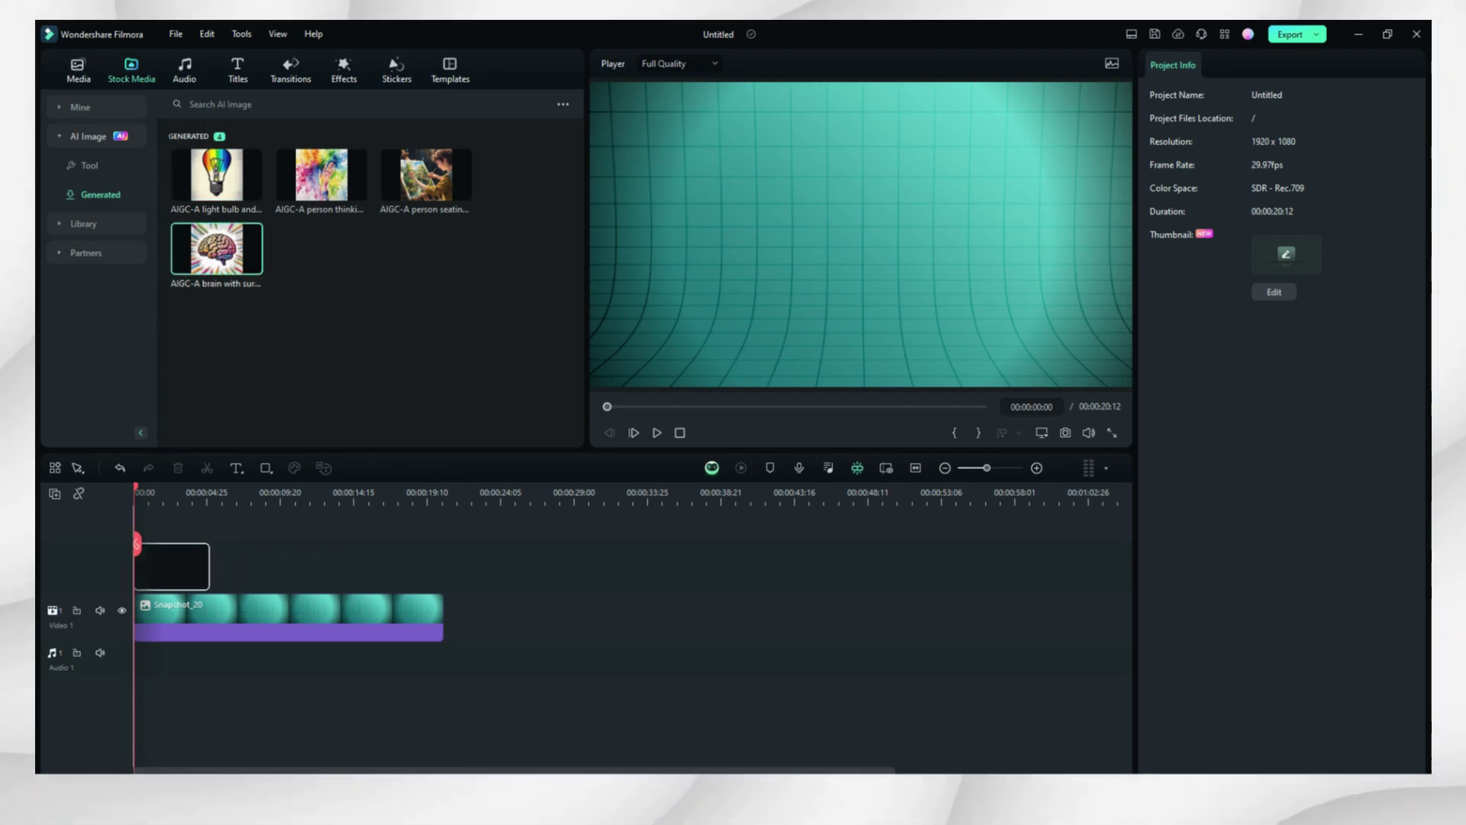
- Put the brain and colourful hand images on tracks, shrunk and shifted left
mouse_move(217, 249)
left_mouse_down()
mouse_move(172, 573)
mouse_move(443, 579)
left_mouse_up()
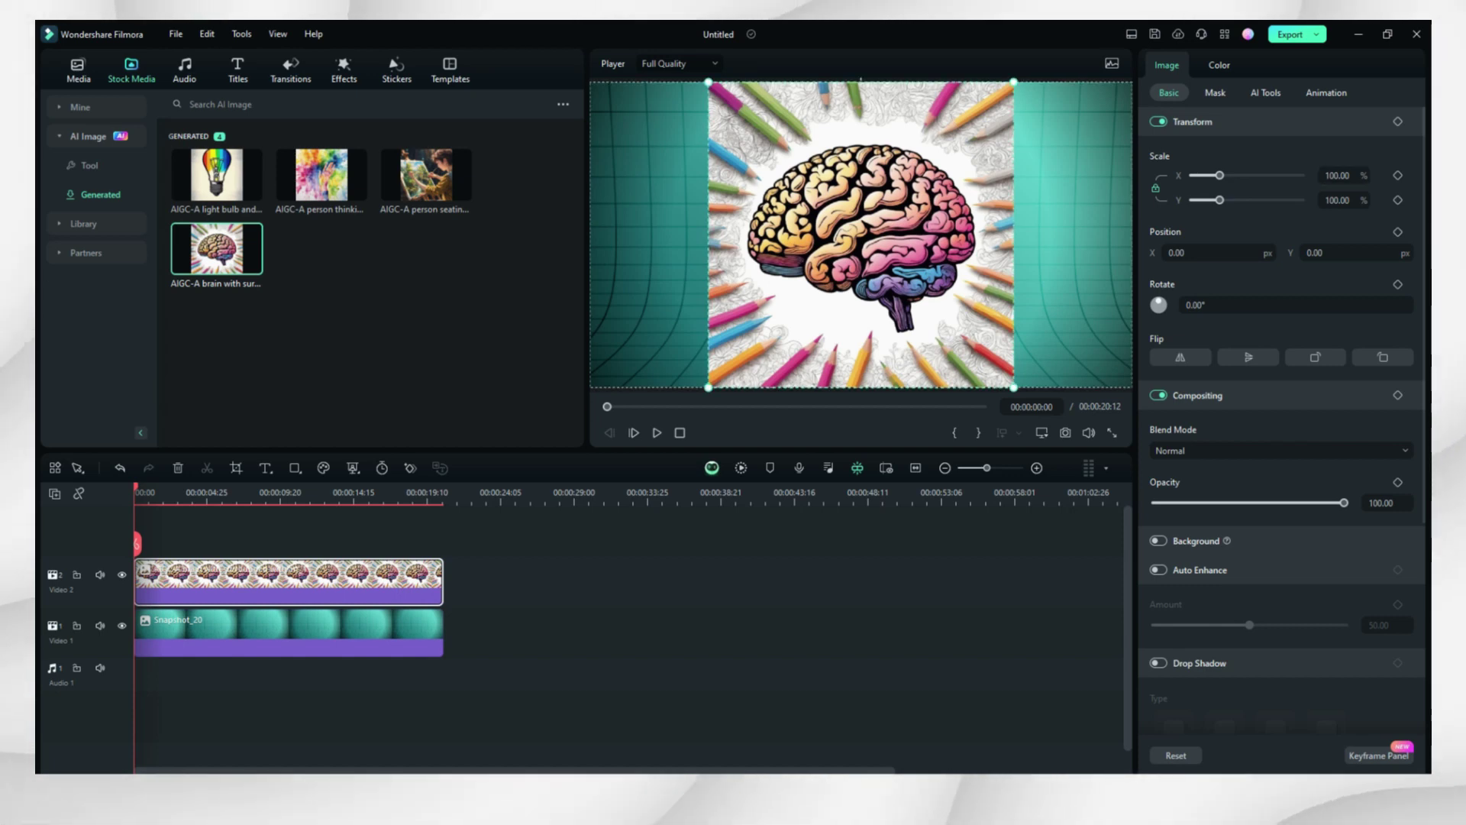
mouse_move(1014, 387)
left_mouse_down()
mouse_move(921, 297)
mouse_move(710, 218)
mouse_move(721, 270)
mouse_move(685, 261)
left_mouse_up()
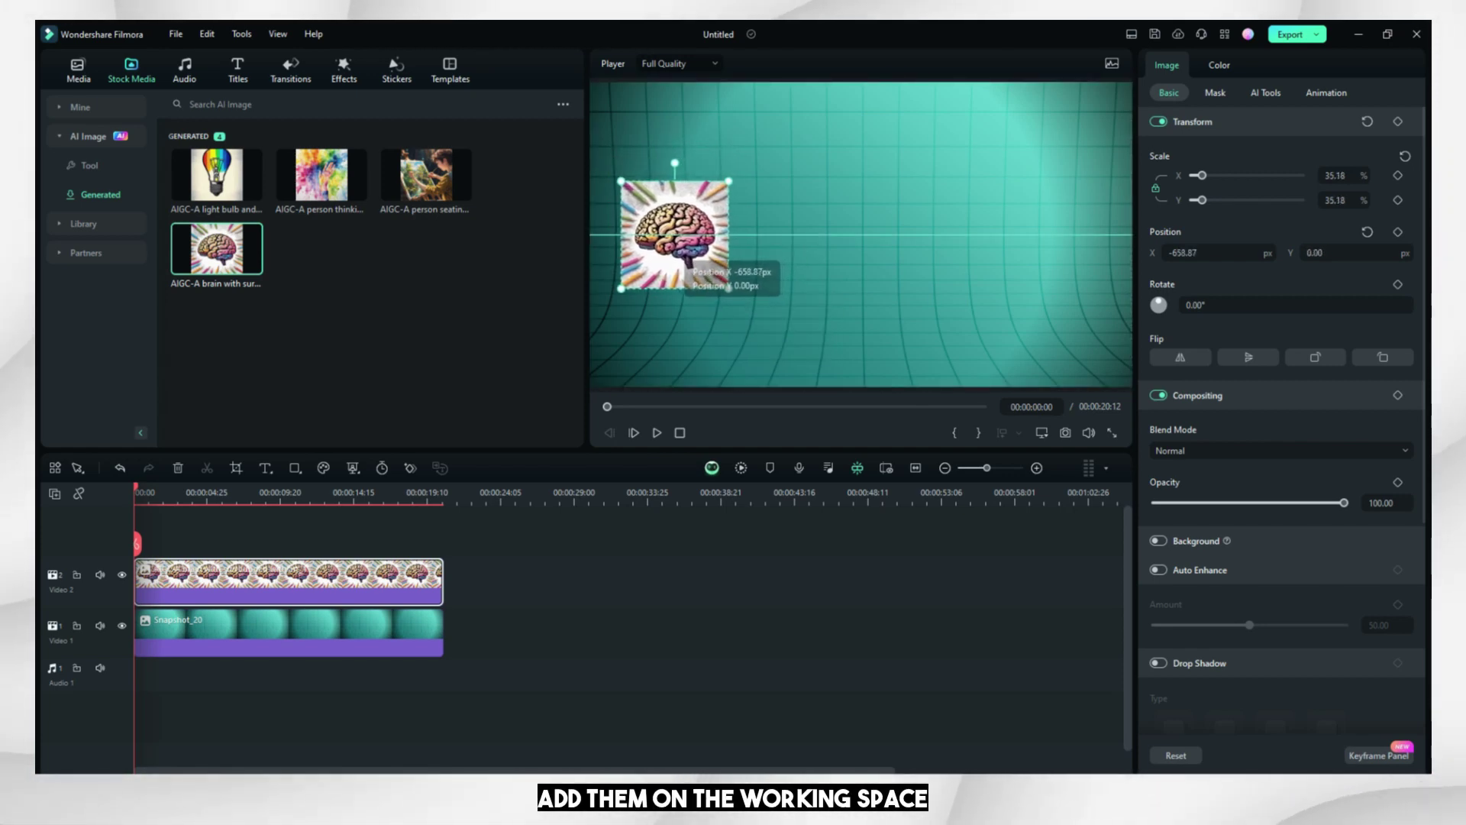
left_click(357, 192)
mouse_move(861, 234)
left_mouse_down()
mouse_move(796, 234)
mouse_move(919, 233)
left_mouse_up()
- Add the person painting and light bulb images, bulb at the row's right end, and select all four clips
left_click(426, 175)
left_click(217, 249)
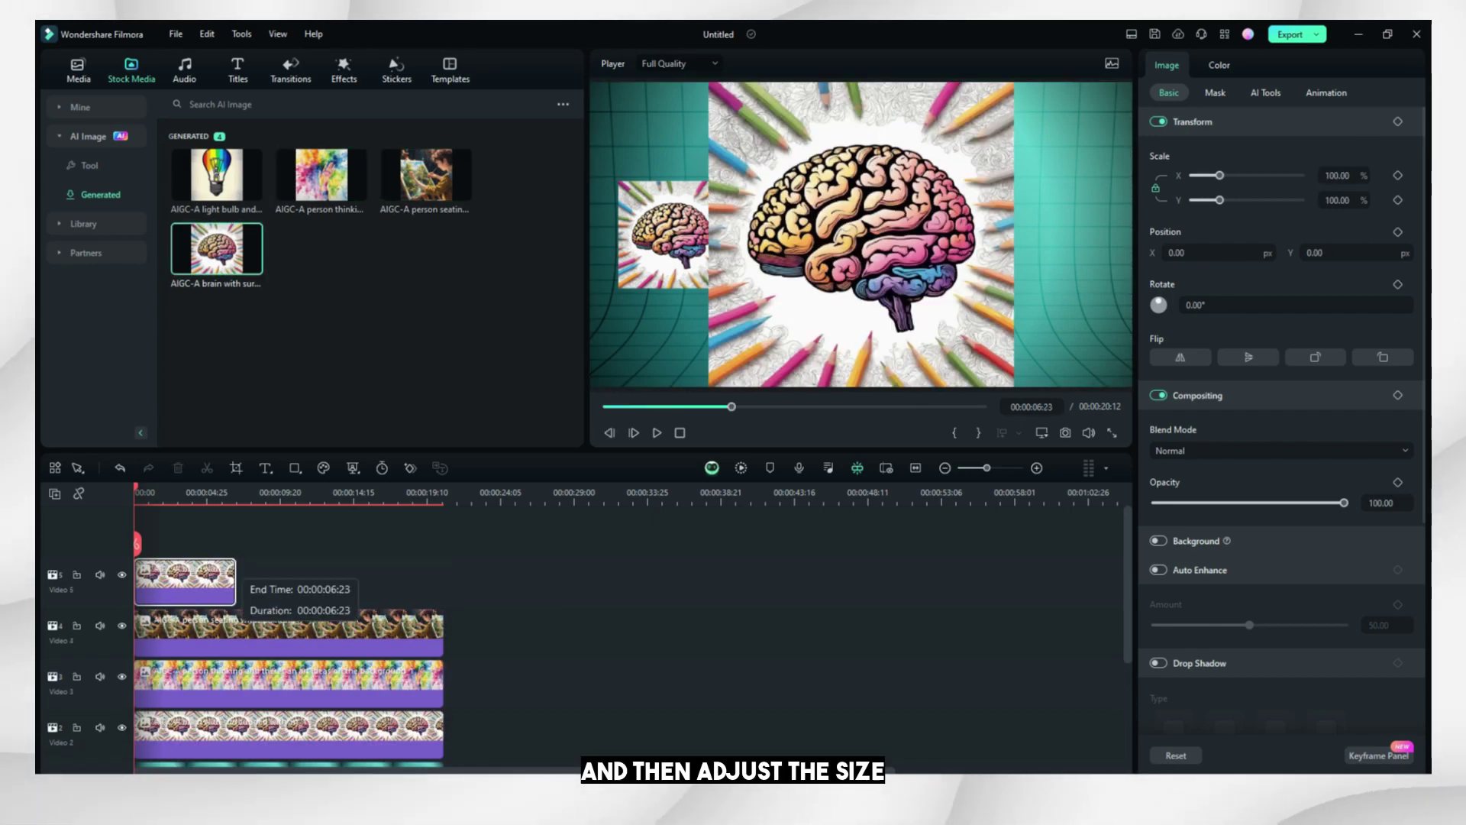
left_click(216, 174)
left_click_drag(861, 234, 1041, 235)
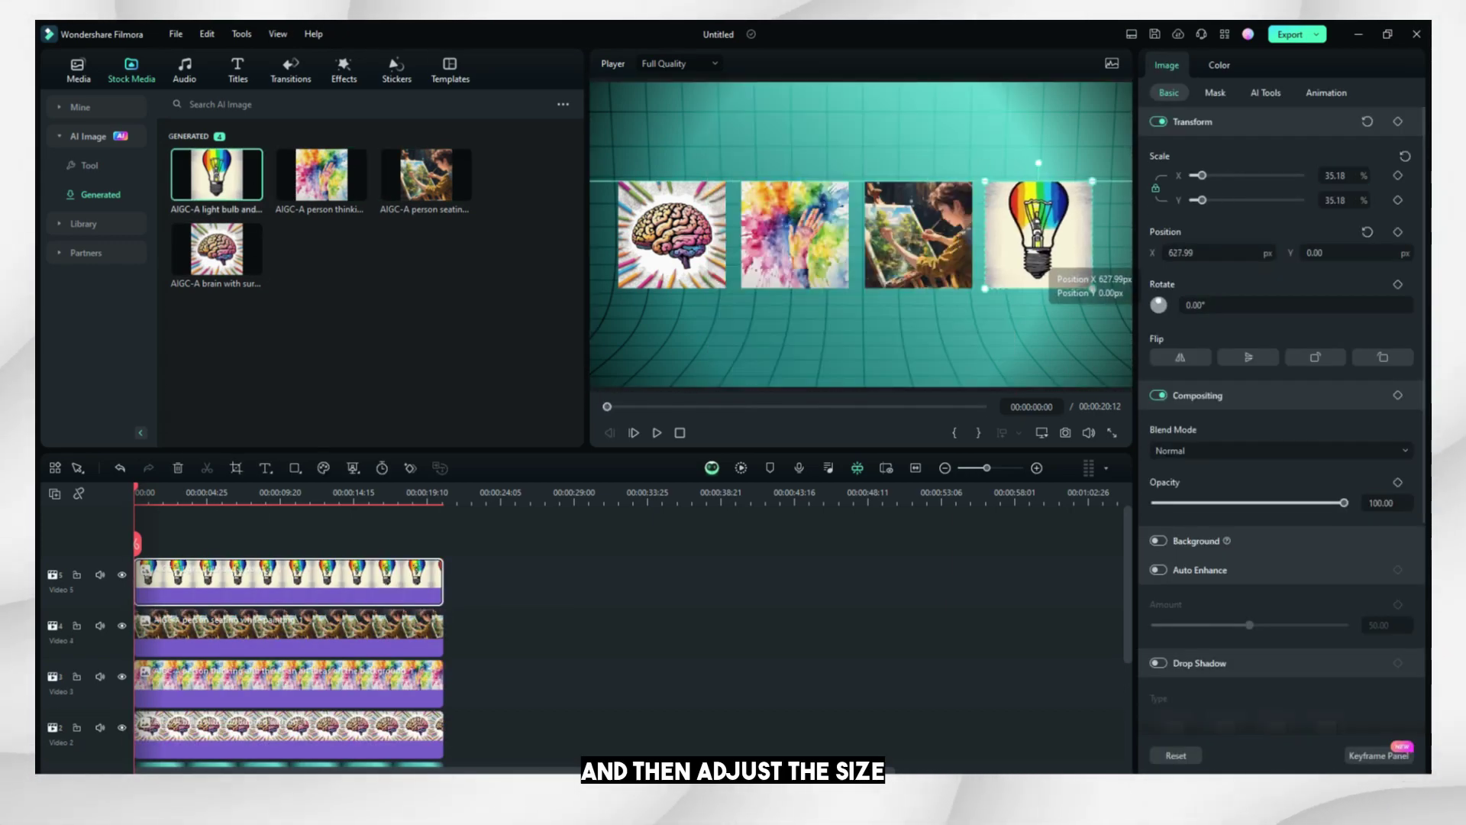
left_click_drag(491, 548, 379, 734)
- Merge the four selected pictures into a compound clip with the default name
right_click(367, 630)
left_click(459, 404)
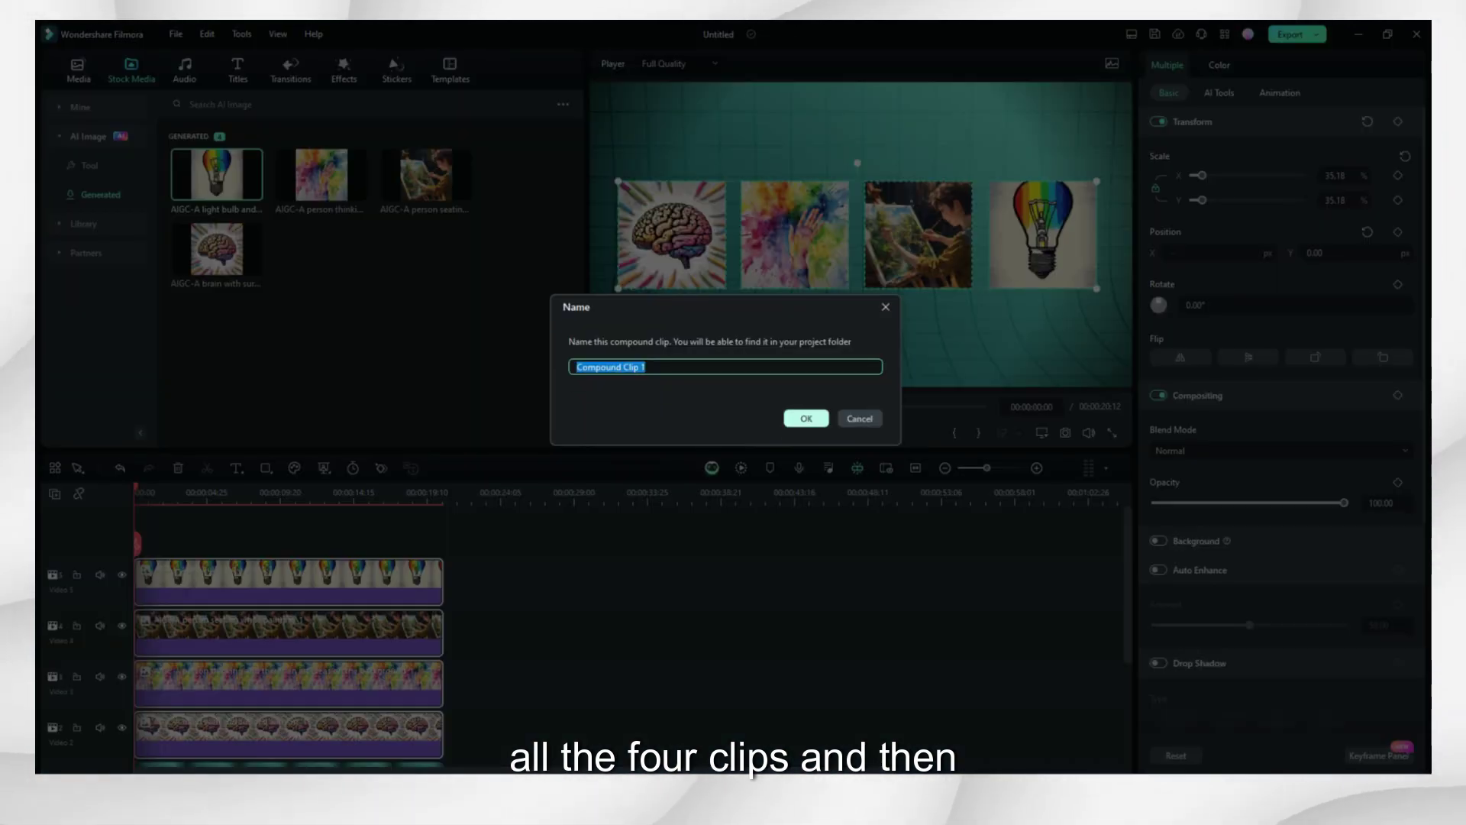
left_click(802, 416)
- Give the compound picture clip a drop shadow with sharper, lower blur
left_click(344, 69)
left_click(287, 734)
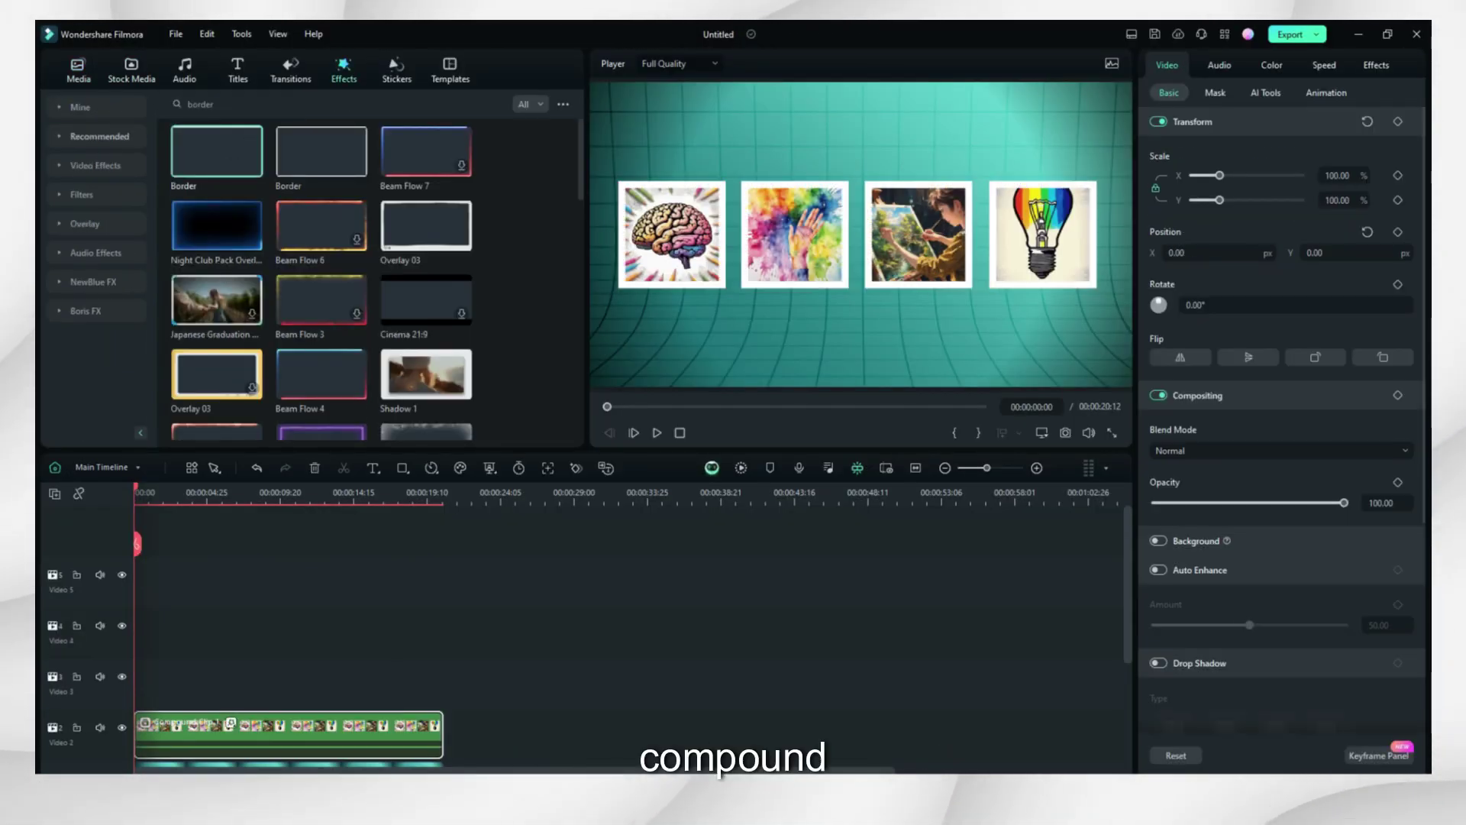
scroll(574, 631, "down", 2)
left_click(1377, 64)
left_click(1167, 65)
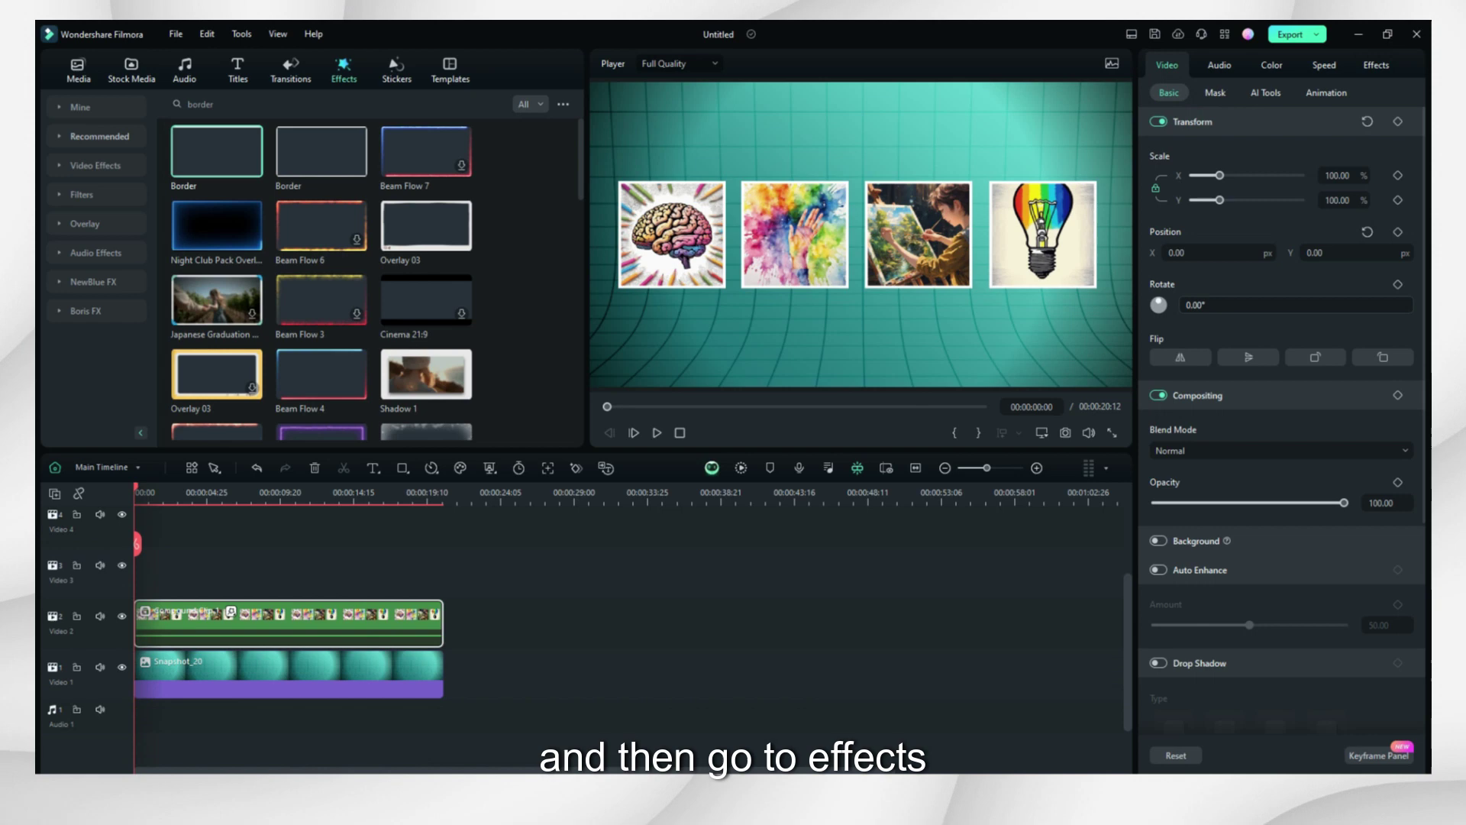
scroll(1282, 459, "down", 5)
left_click(1158, 401)
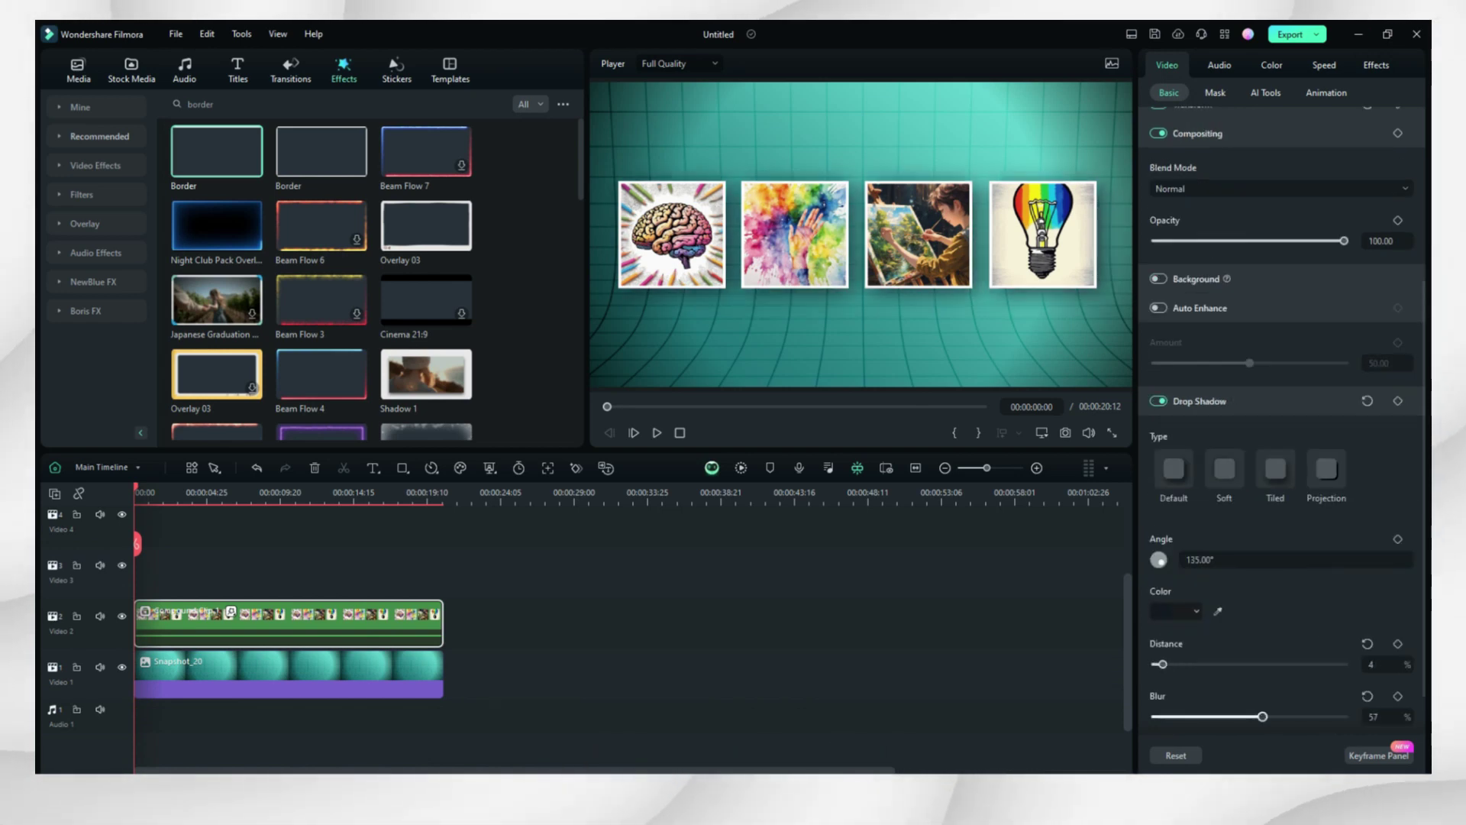
left_click_drag(1263, 716, 1189, 715)
- Lock the backdrop track and the pictures track
left_click(237, 70)
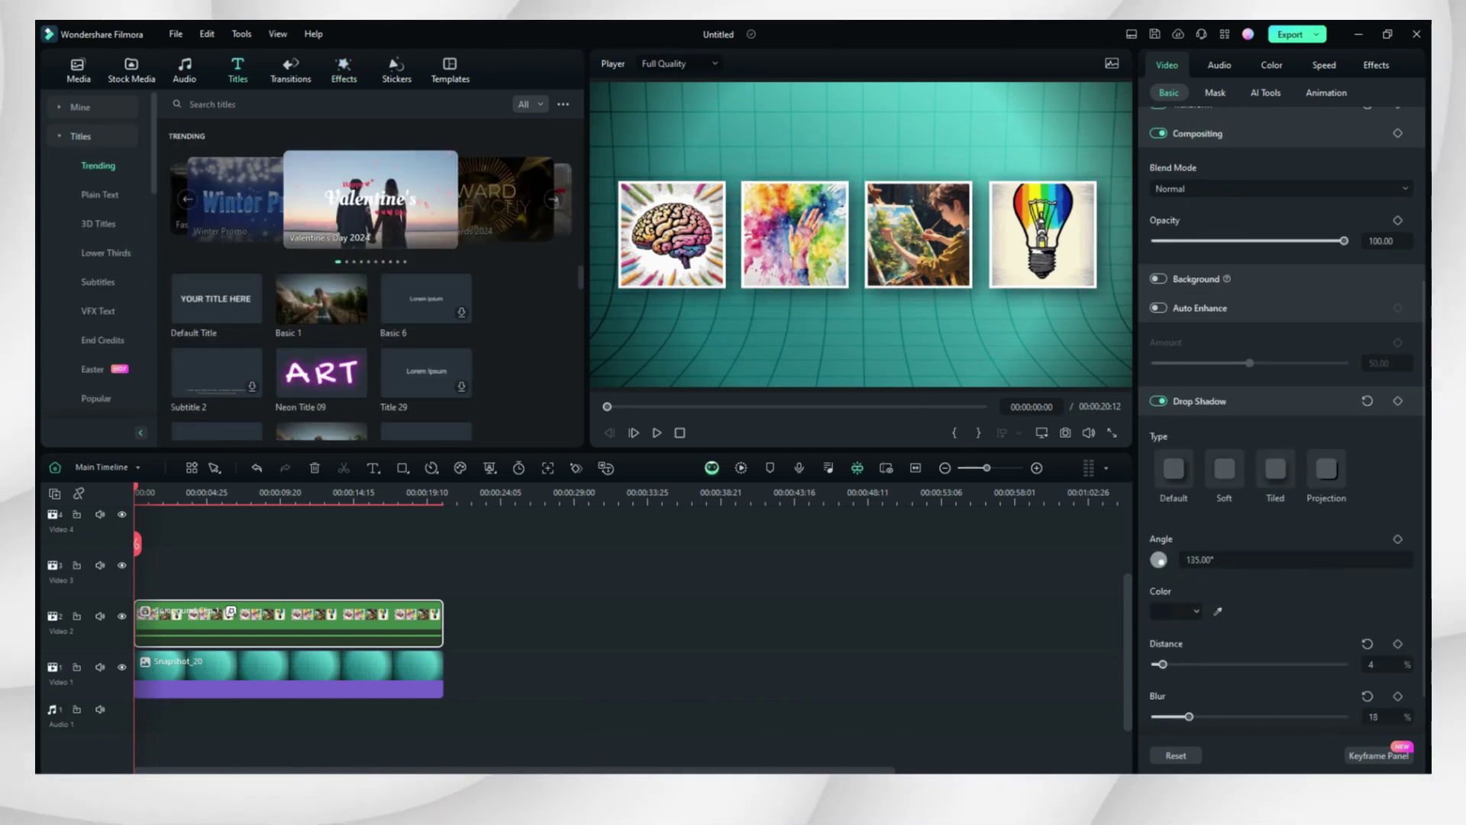
right_click(396, 482)
left_click(378, 550)
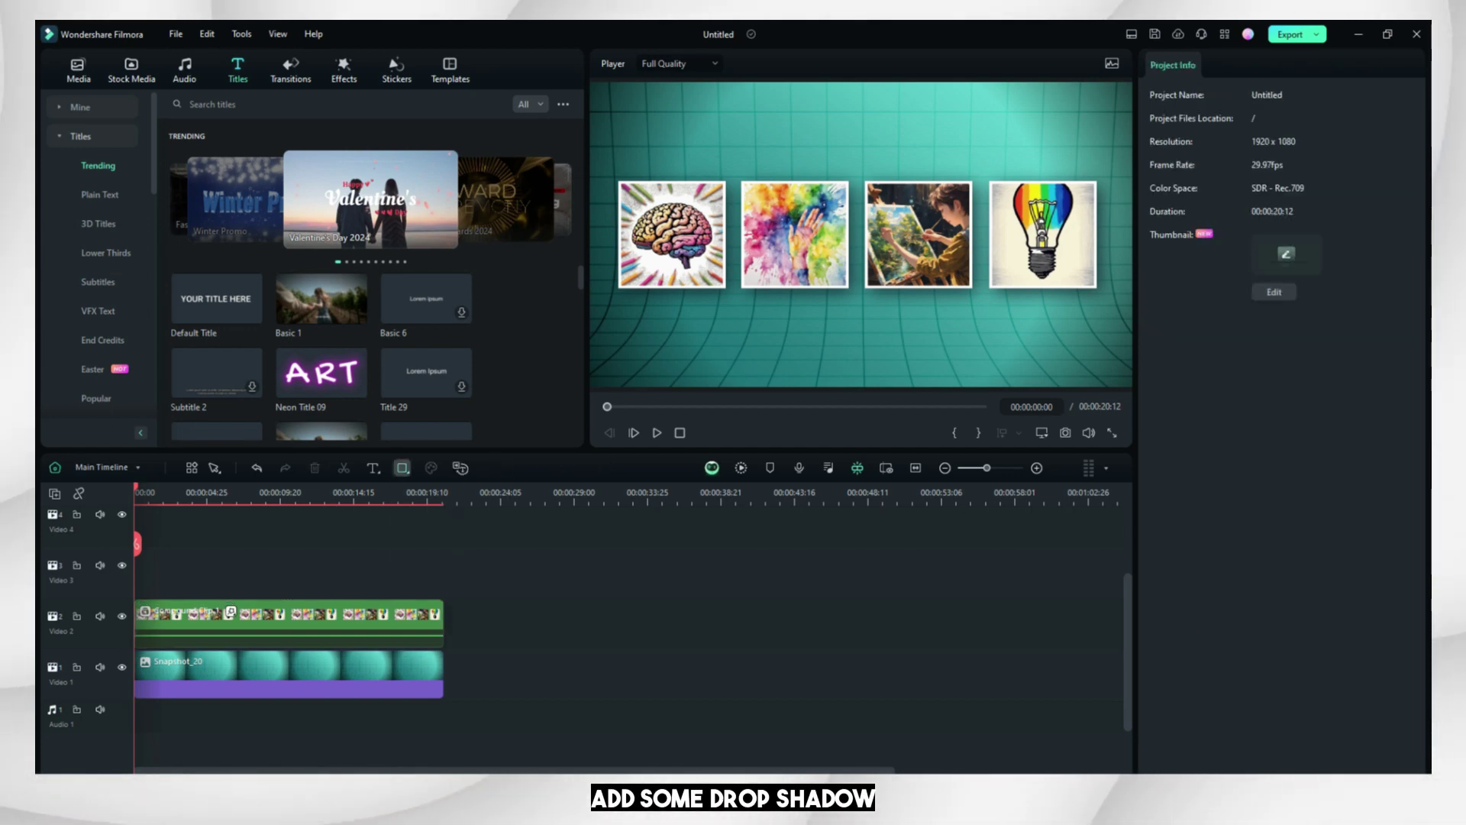
left_click(76, 667)
left_click(77, 615)
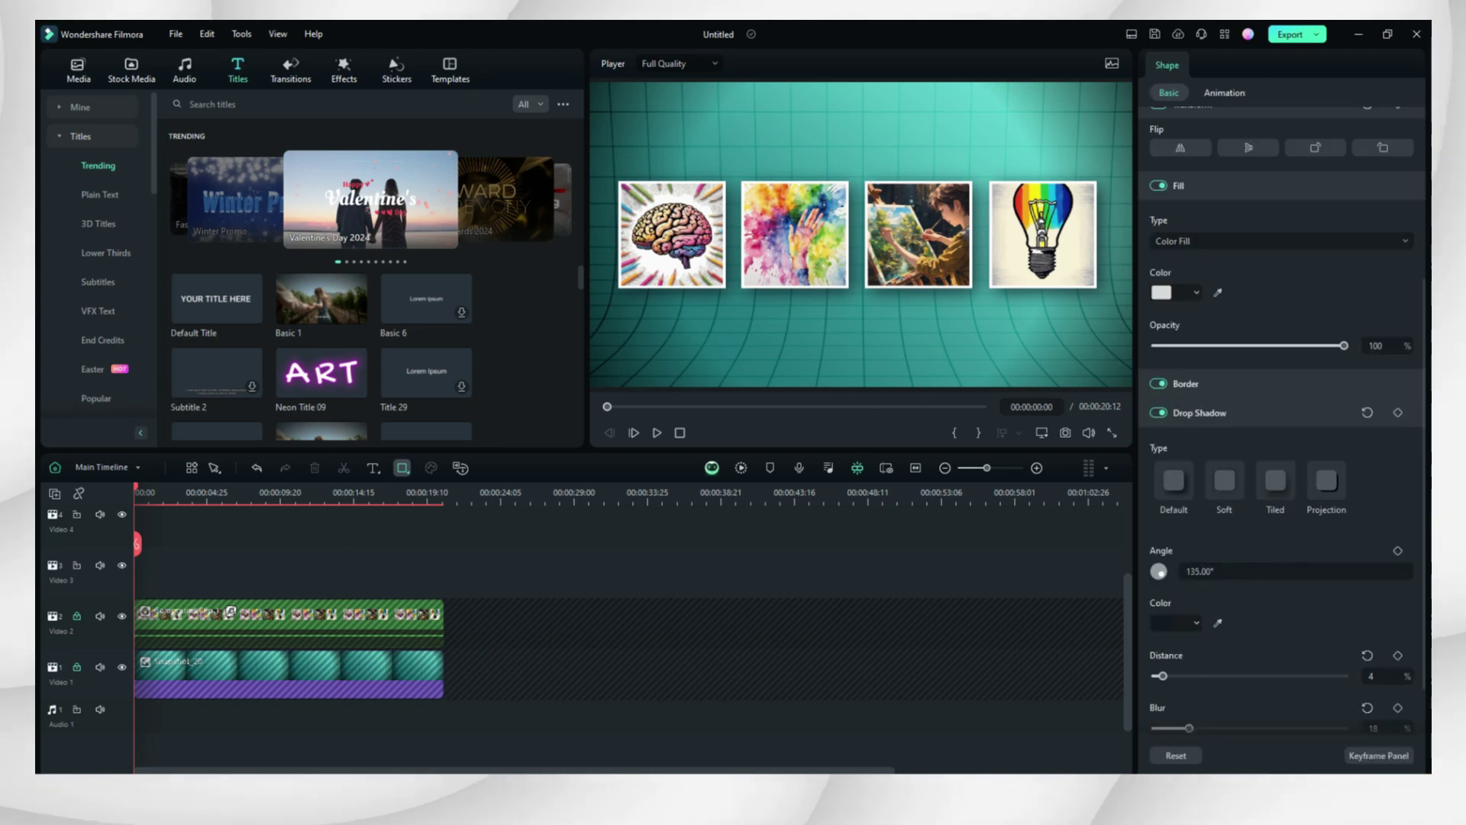
- Draw a small square rectangle tile below the brain image with drop shadow distance 1
left_click_drag(731, 300, 760, 332)
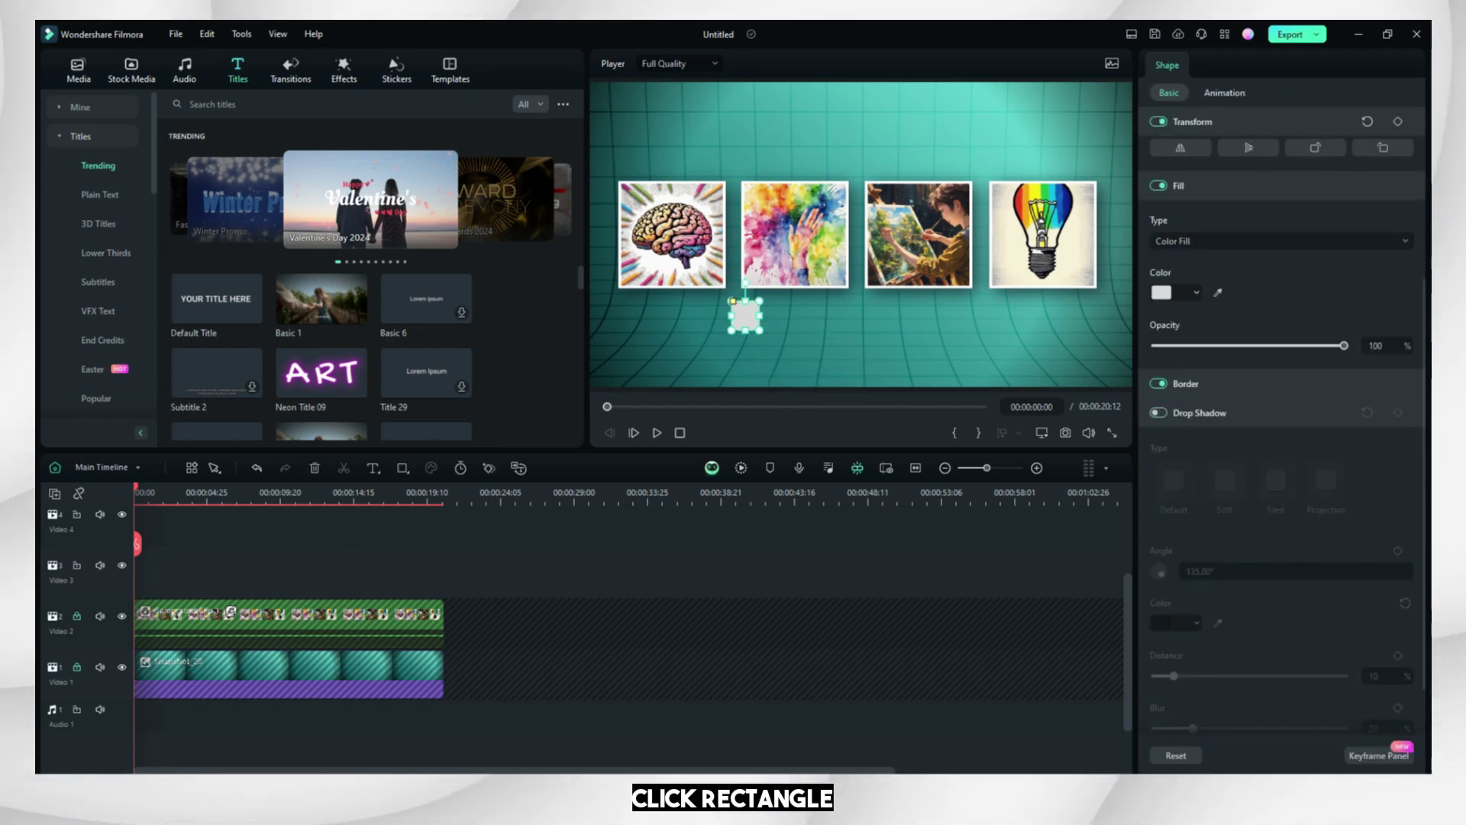
left_click_drag(761, 331, 809, 379)
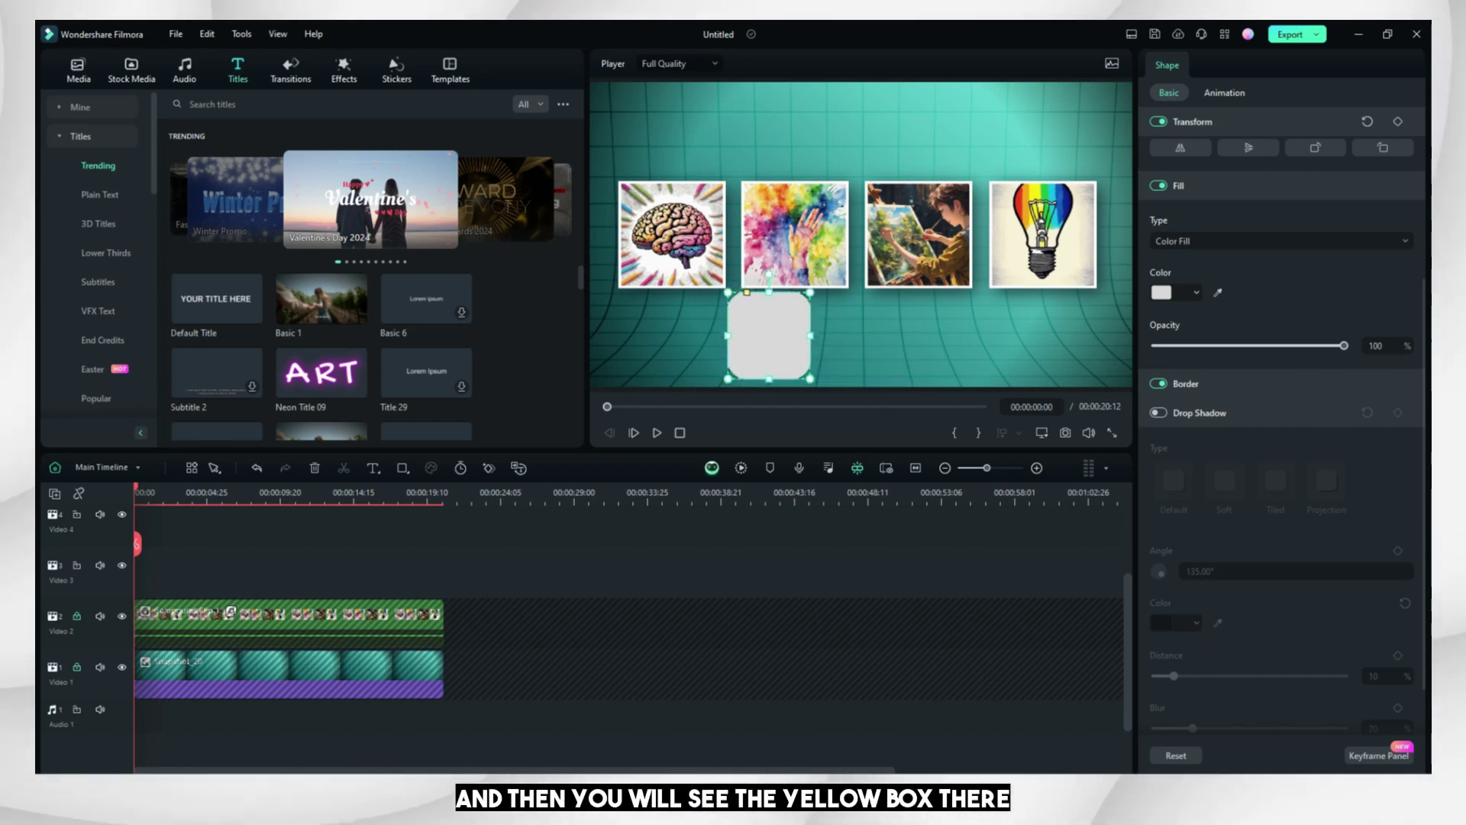
mouse_move(810, 380)
left_mouse_down()
mouse_move(738, 314)
mouse_move(845, 311)
mouse_move(829, 315)
left_mouse_up()
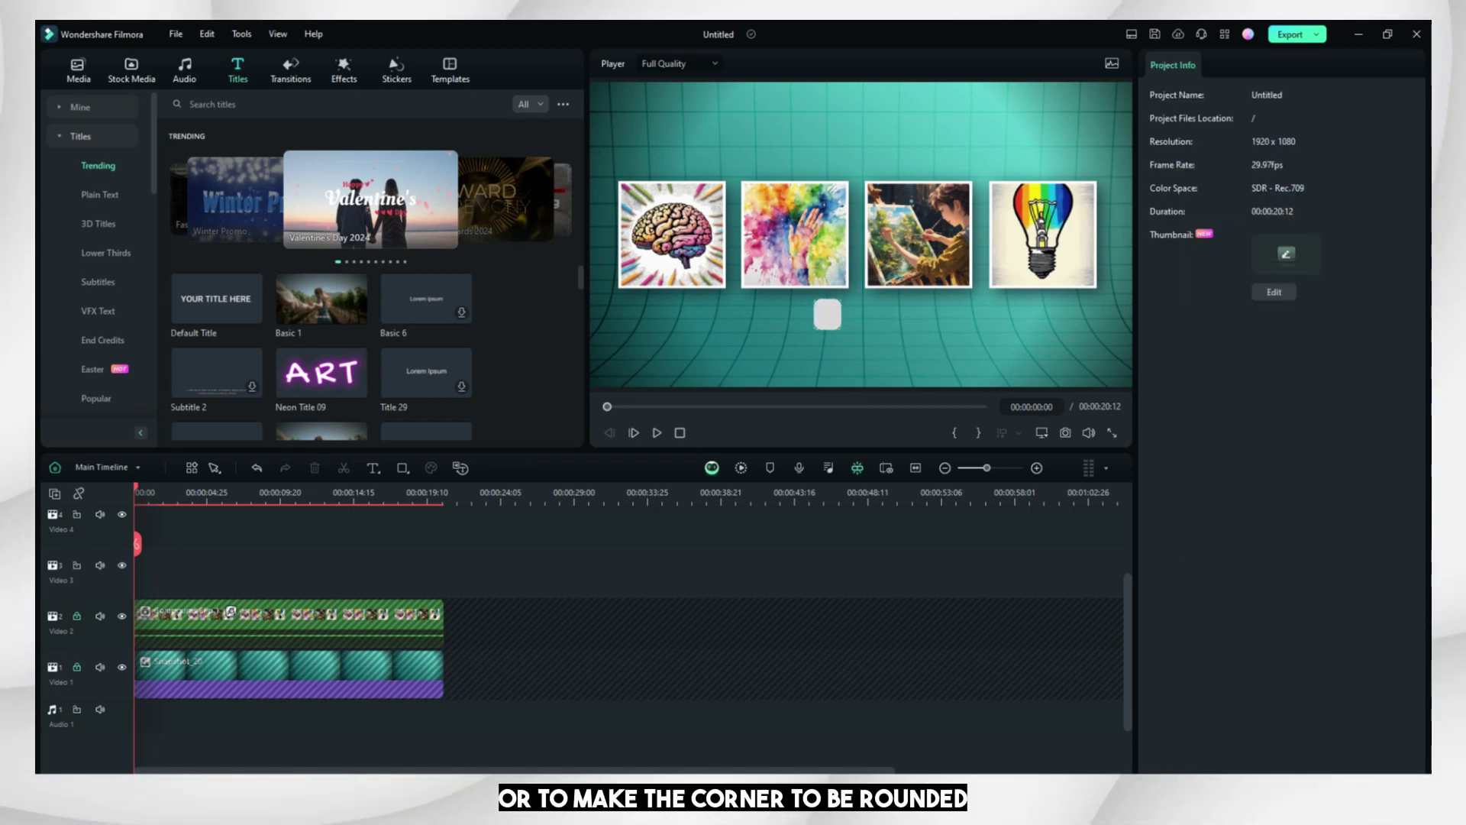
left_click(827, 313)
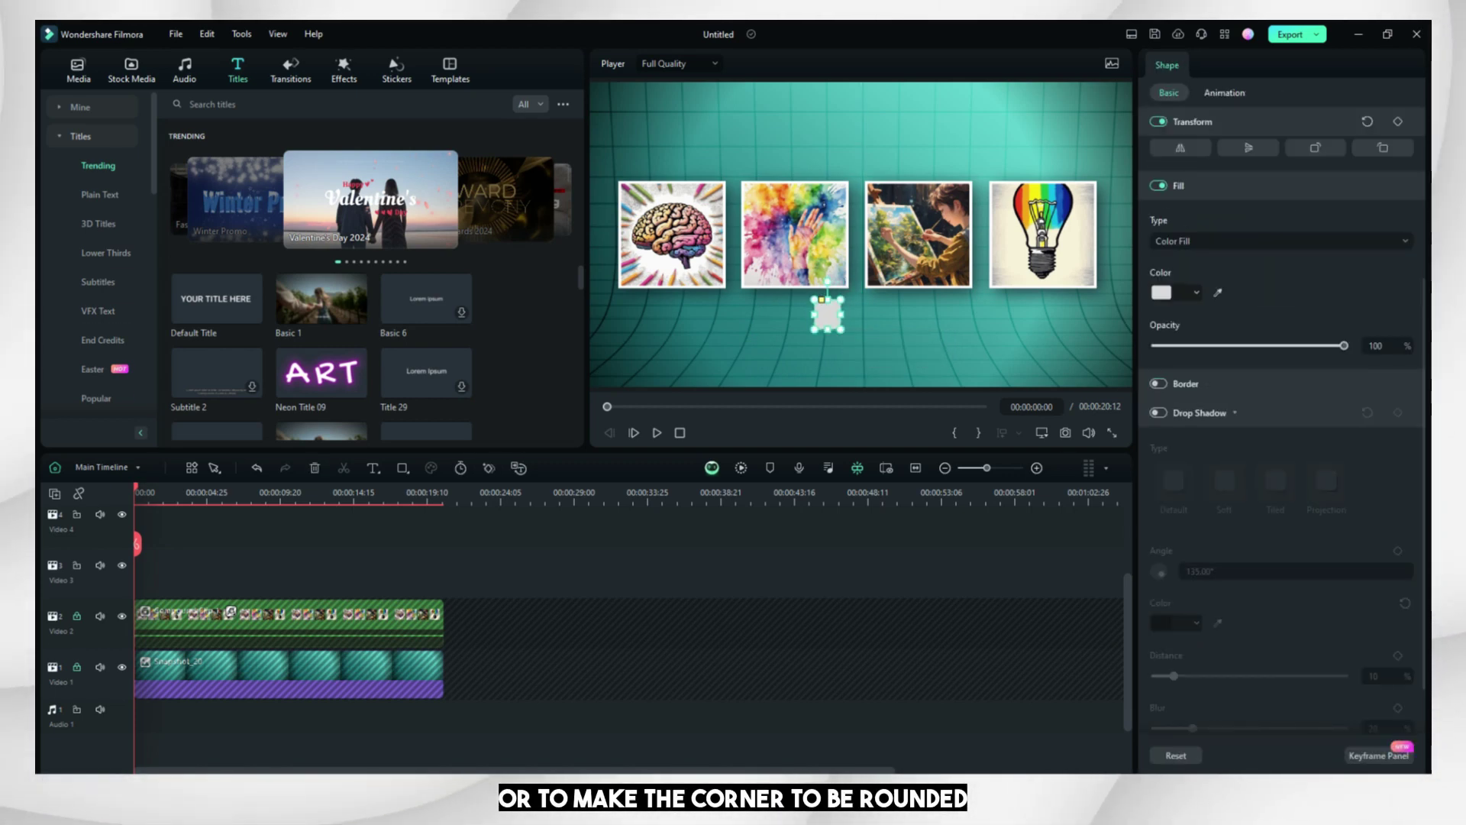
left_click(1159, 412)
scroll(1261, 459, "down", 1)
left_click_drag(1169, 632, 1158, 631)
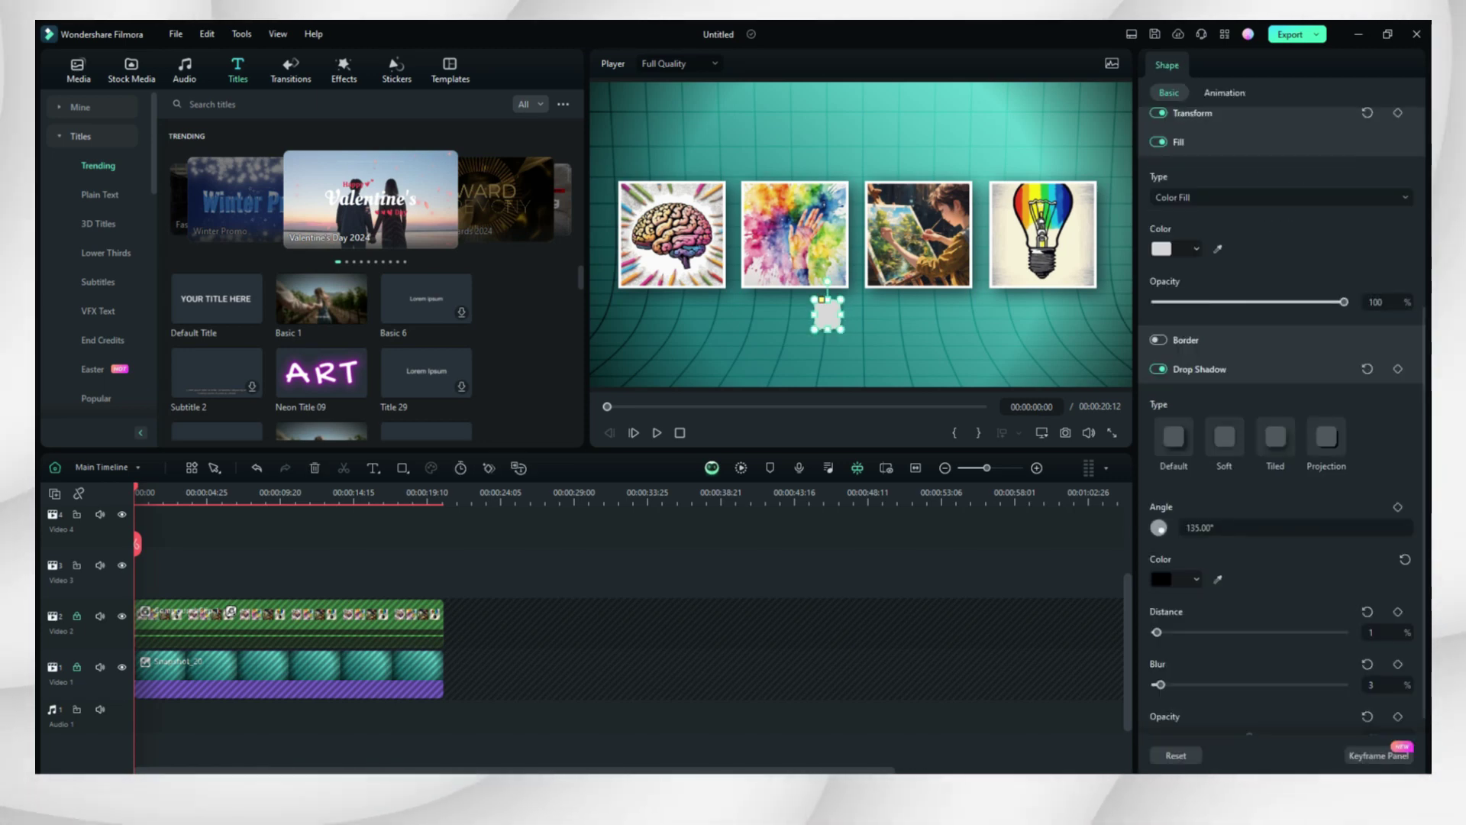
scroll(631, 619, "up", 2)
- Lengthen the tile clip and paste copies of it onto new tracks
mouse_move(172, 583)
left_mouse_down()
mouse_move(172, 683)
mouse_move(443, 684)
left_mouse_up()
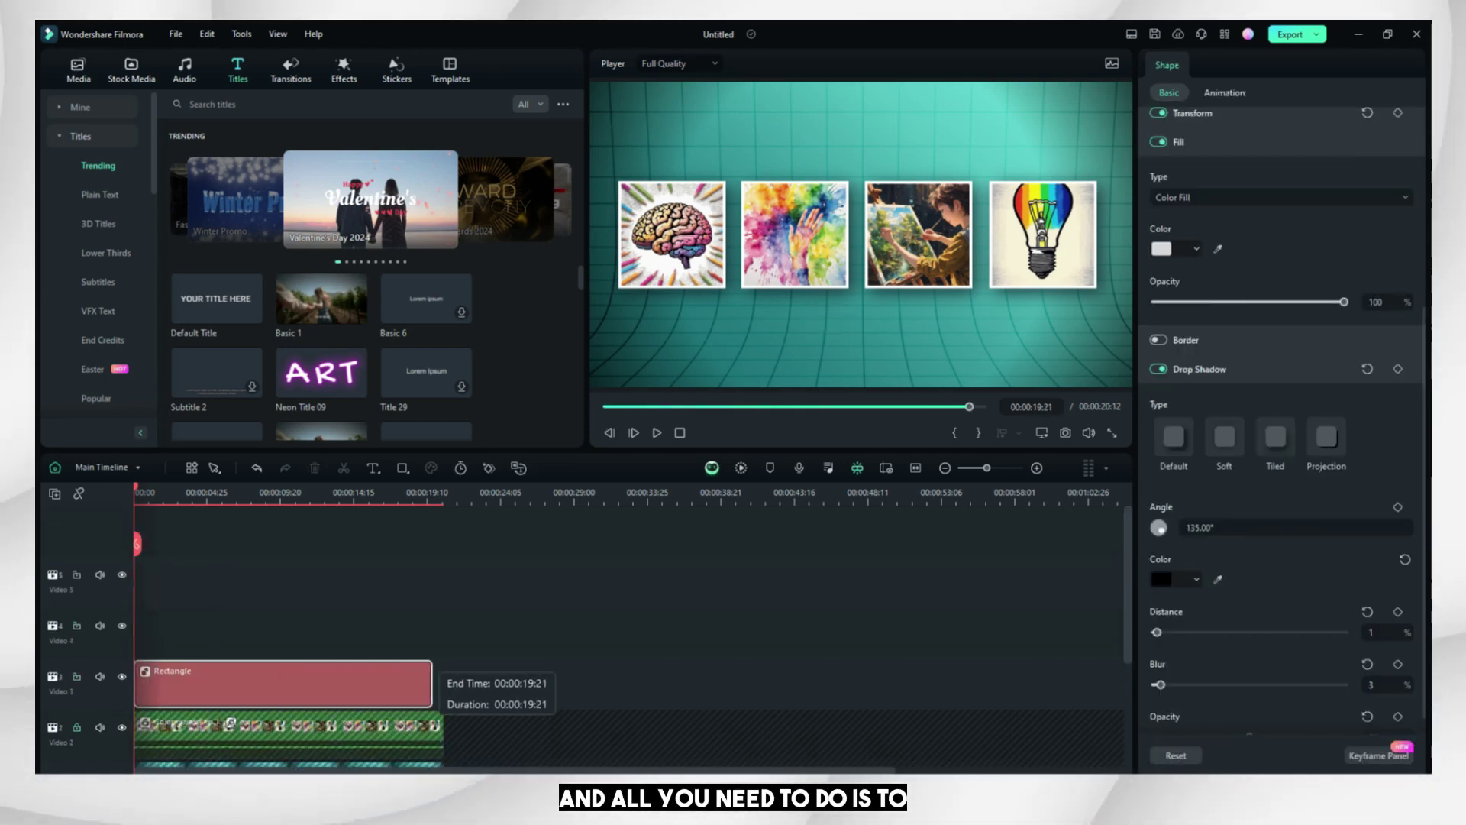
left_click(497, 493)
key("ctrl+c")
key("ctrl+v")
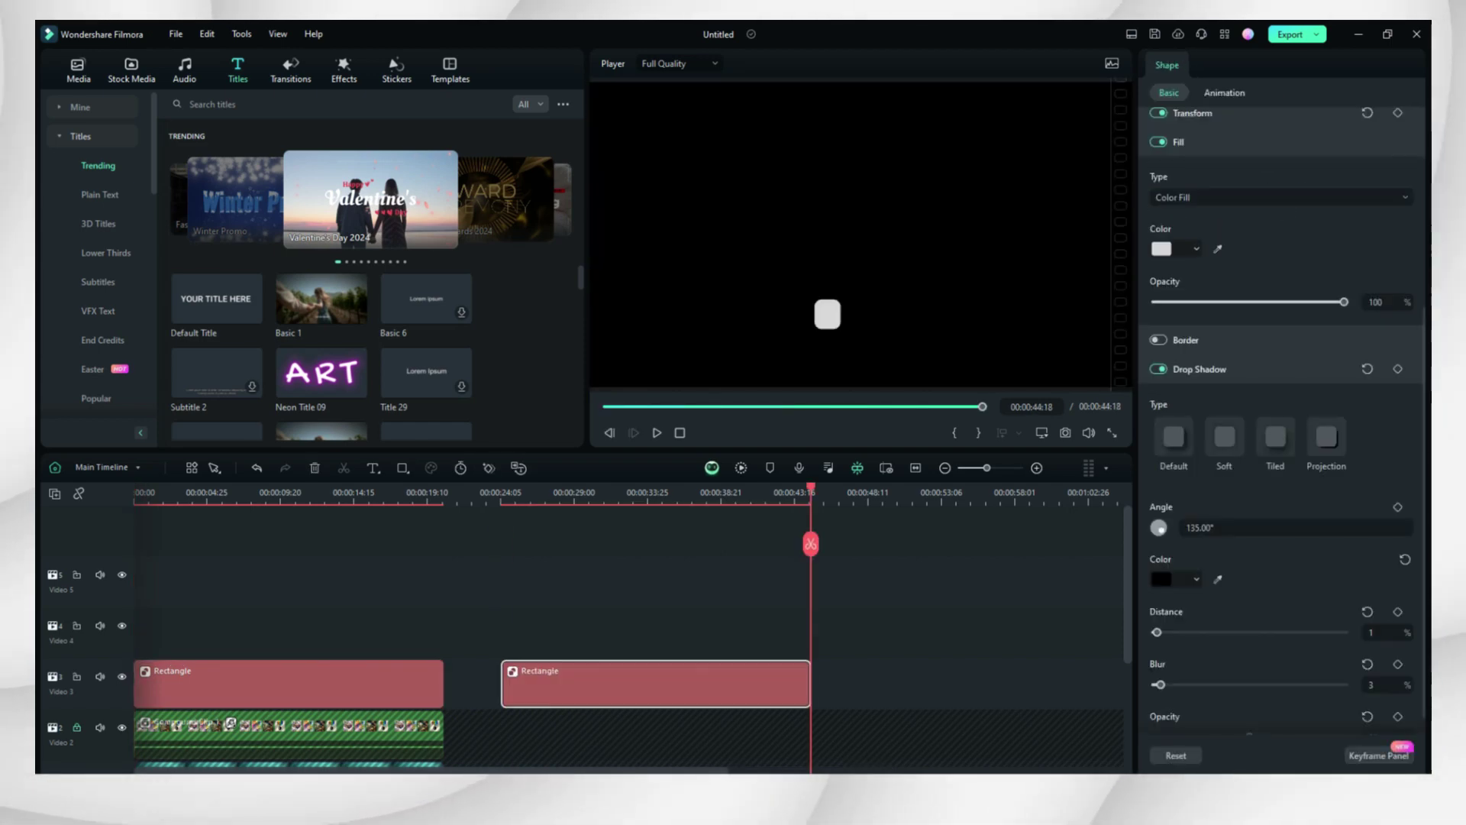
key("ctrl+v")
mouse_move(653, 684)
left_mouse_down()
mouse_move(486, 632)
mouse_move(287, 633)
left_mouse_up()
- Start the later tile copy earlier, lock the tile track, and move the second tile right of the first
left_click(226, 493)
left_click(811, 493)
left_click(871, 684)
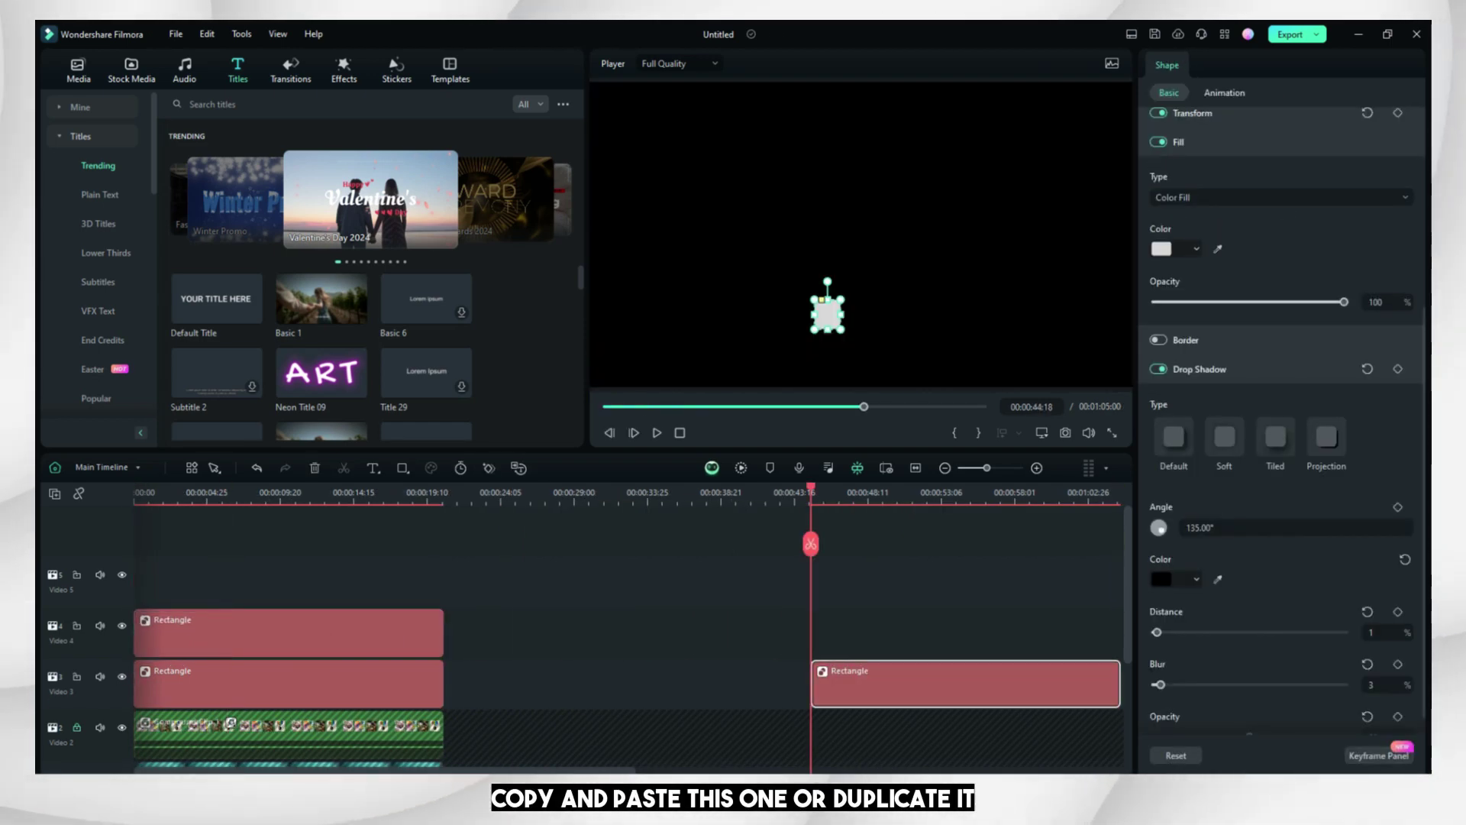
left_click_drag(871, 684, 600, 684)
left_click(78, 676)
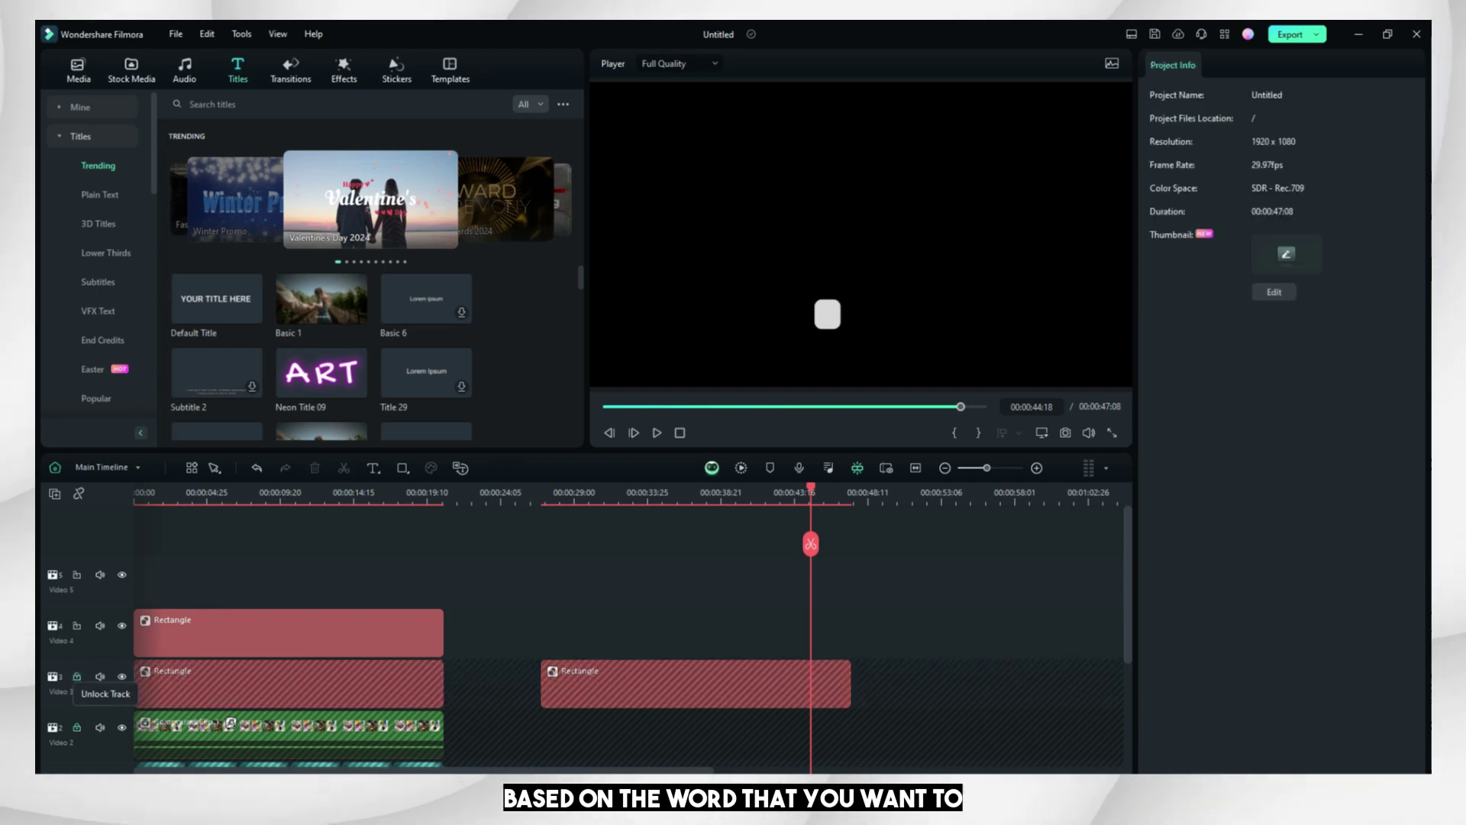
left_click(149, 492)
left_click(827, 315)
left_click_drag(827, 315, 861, 313)
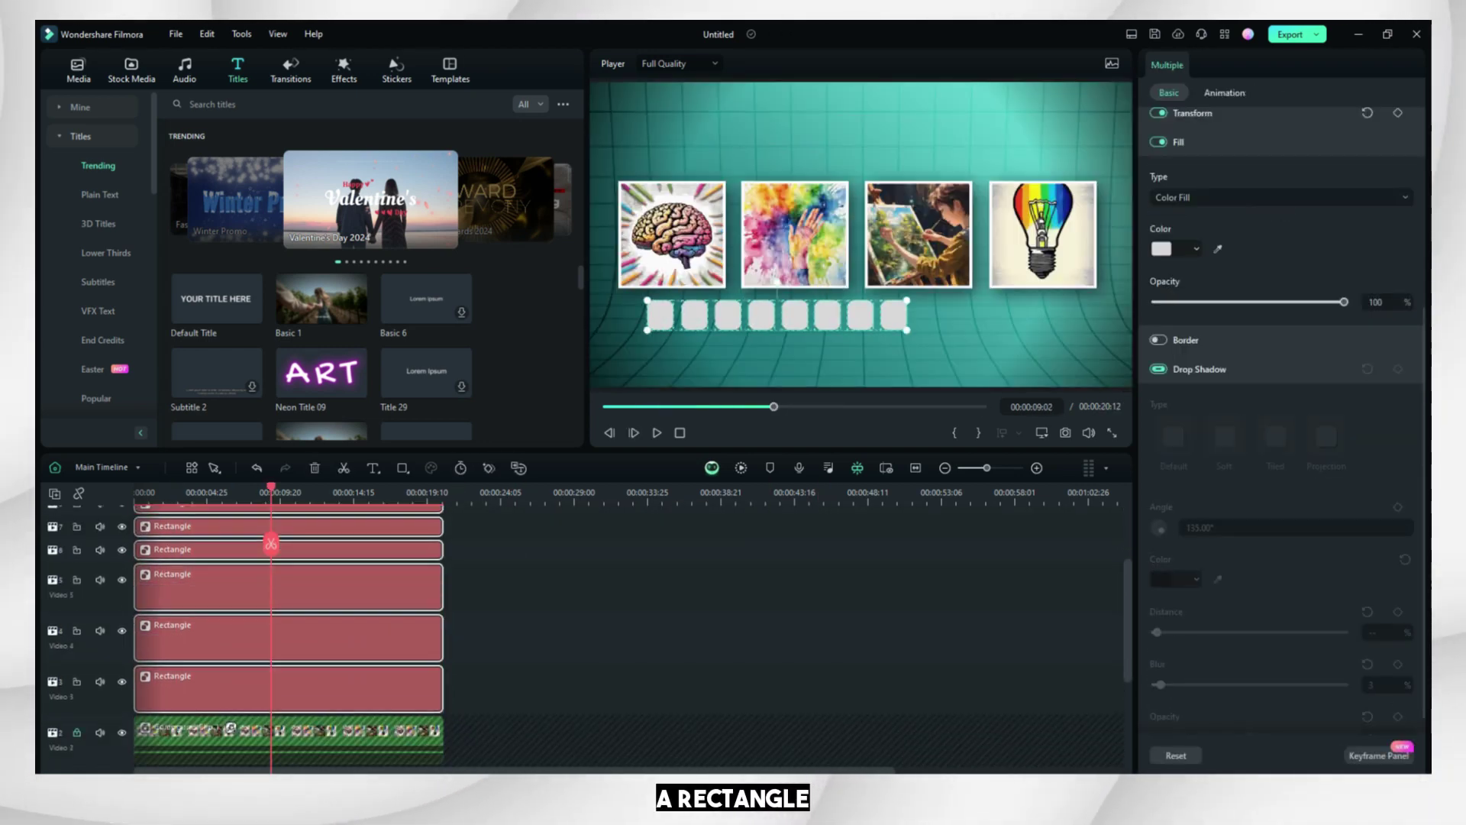
- Merge the tiles into Compound Clip 2, centre it, soften its shadow, and open it
right_click(321, 688)
left_click(383, 463)
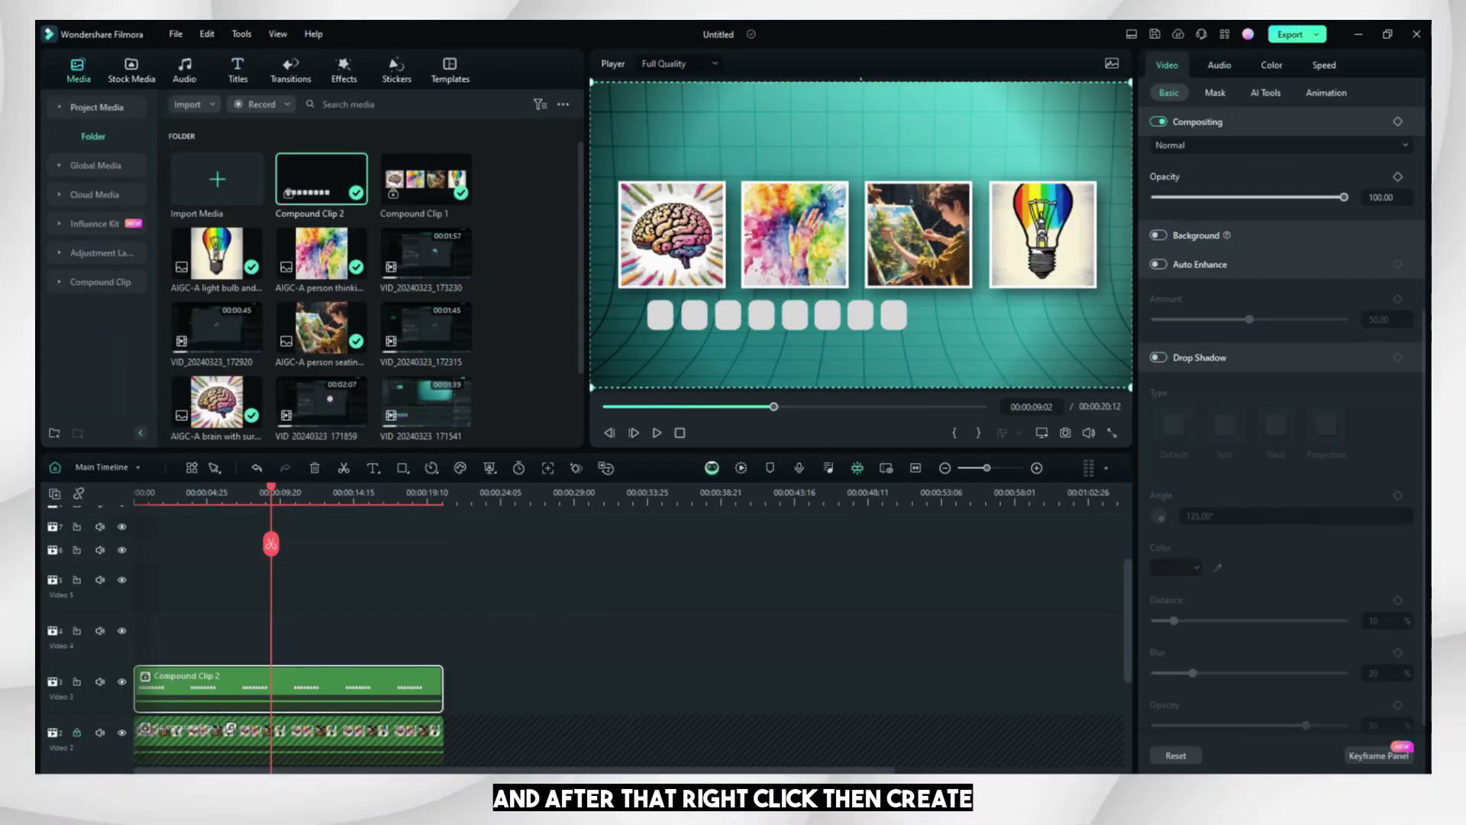
left_click_drag(814, 339, 898, 344)
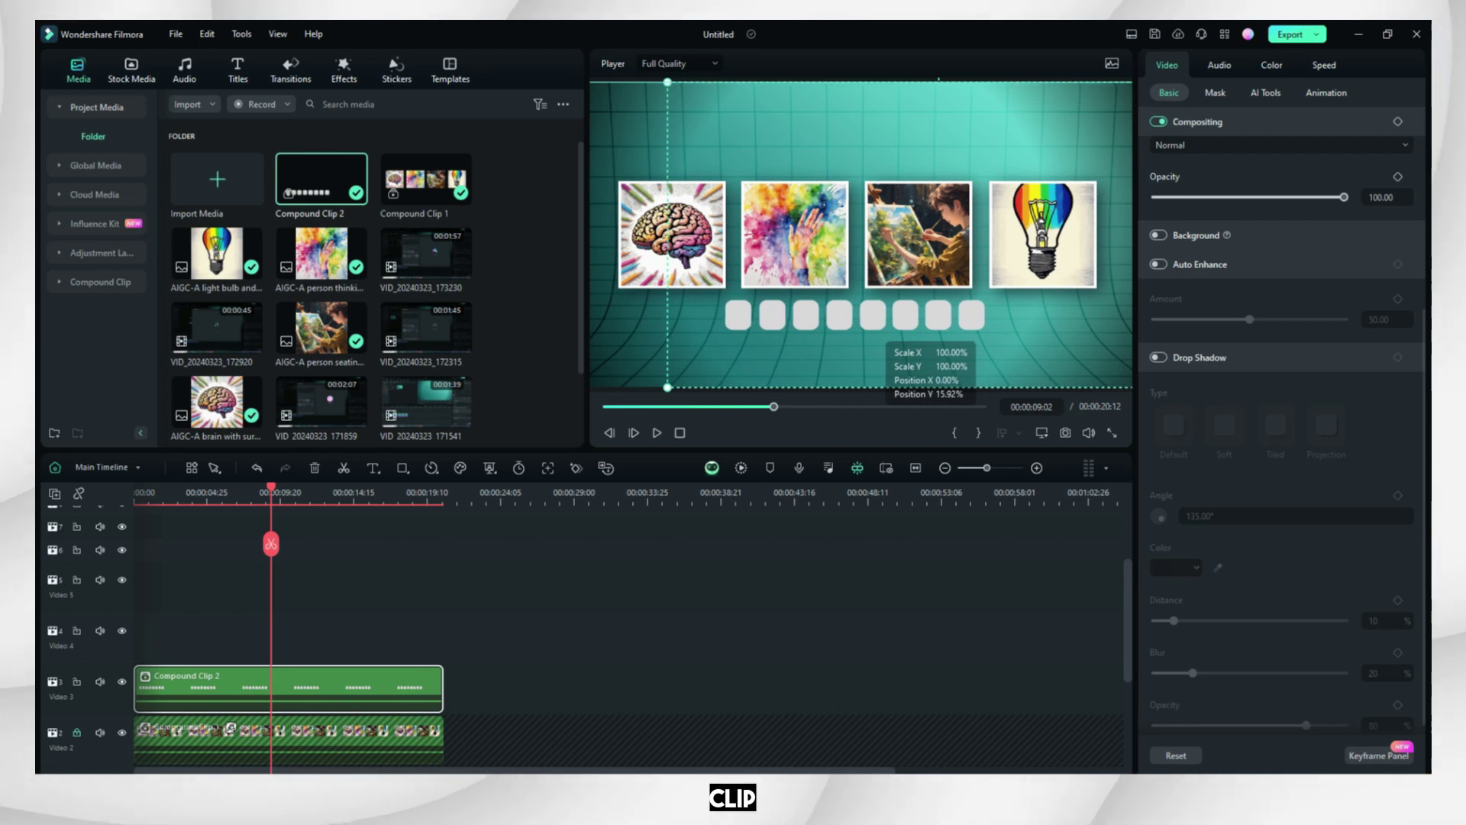
key("Escape")
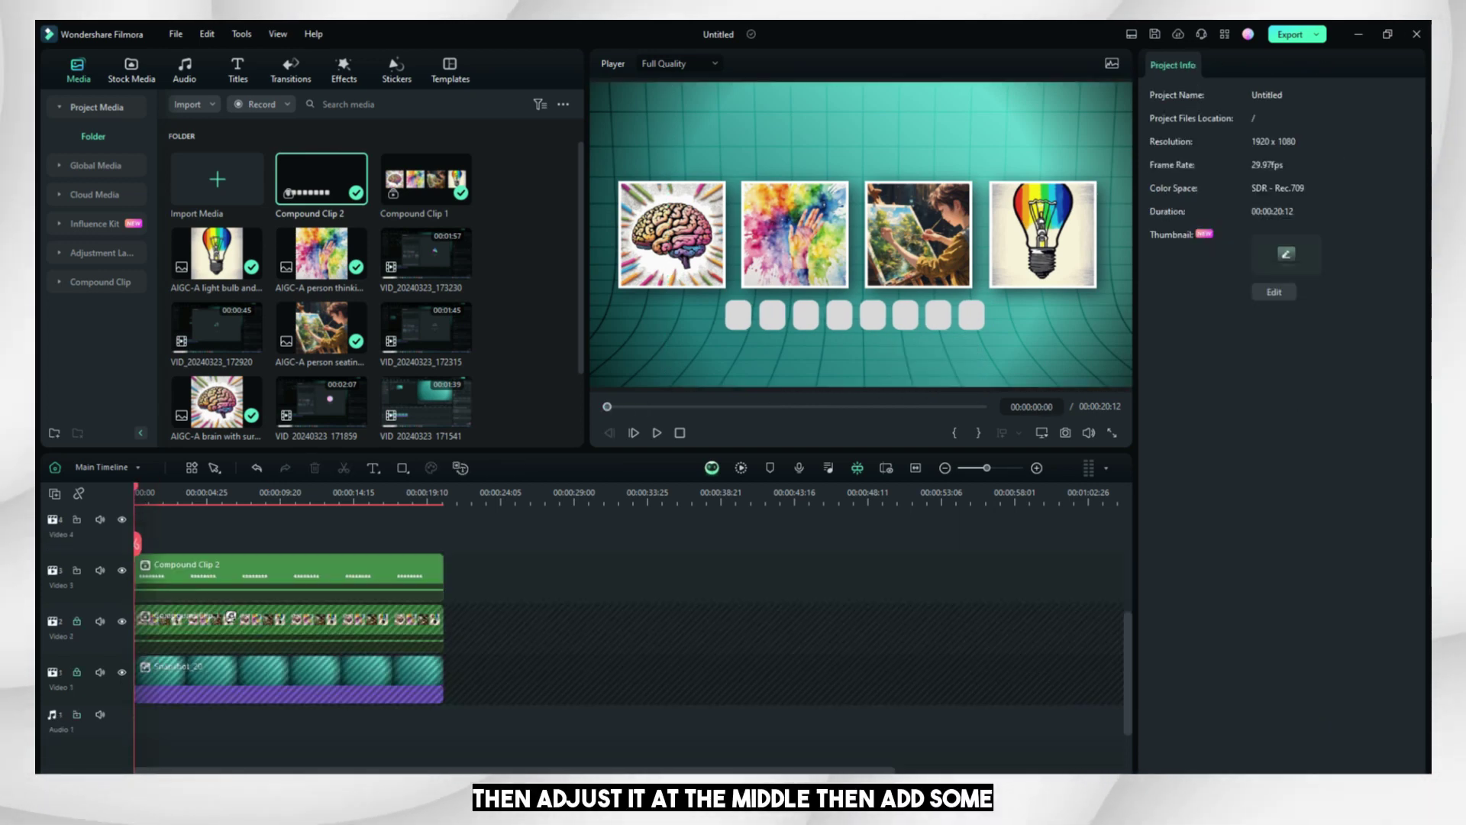
left_click(1275, 424)
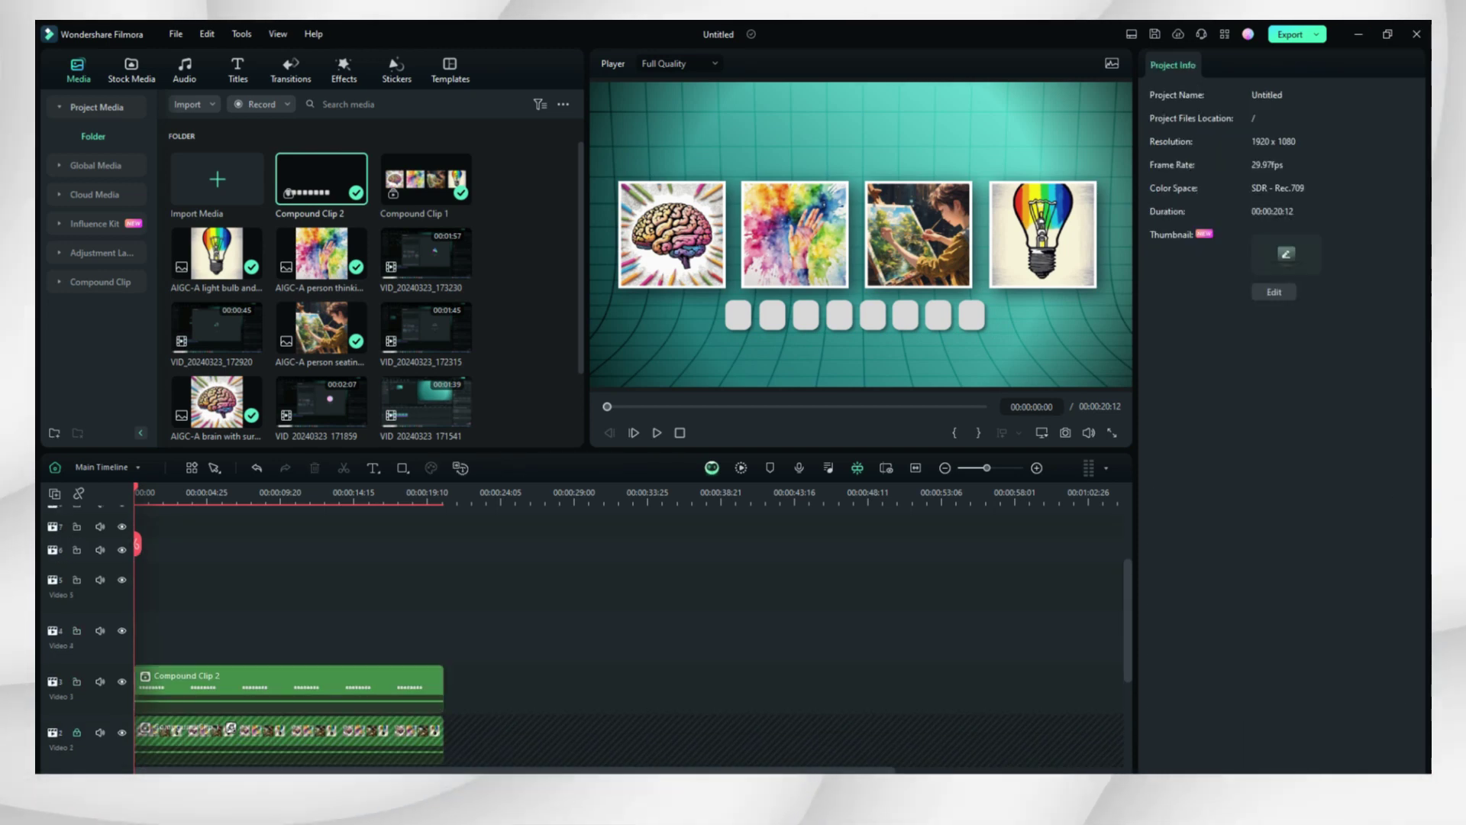
double_click(287, 682)
- Paste the copied rectangle into the main timeline on its own track at the start
left_click(860, 419)
left_click(287, 608)
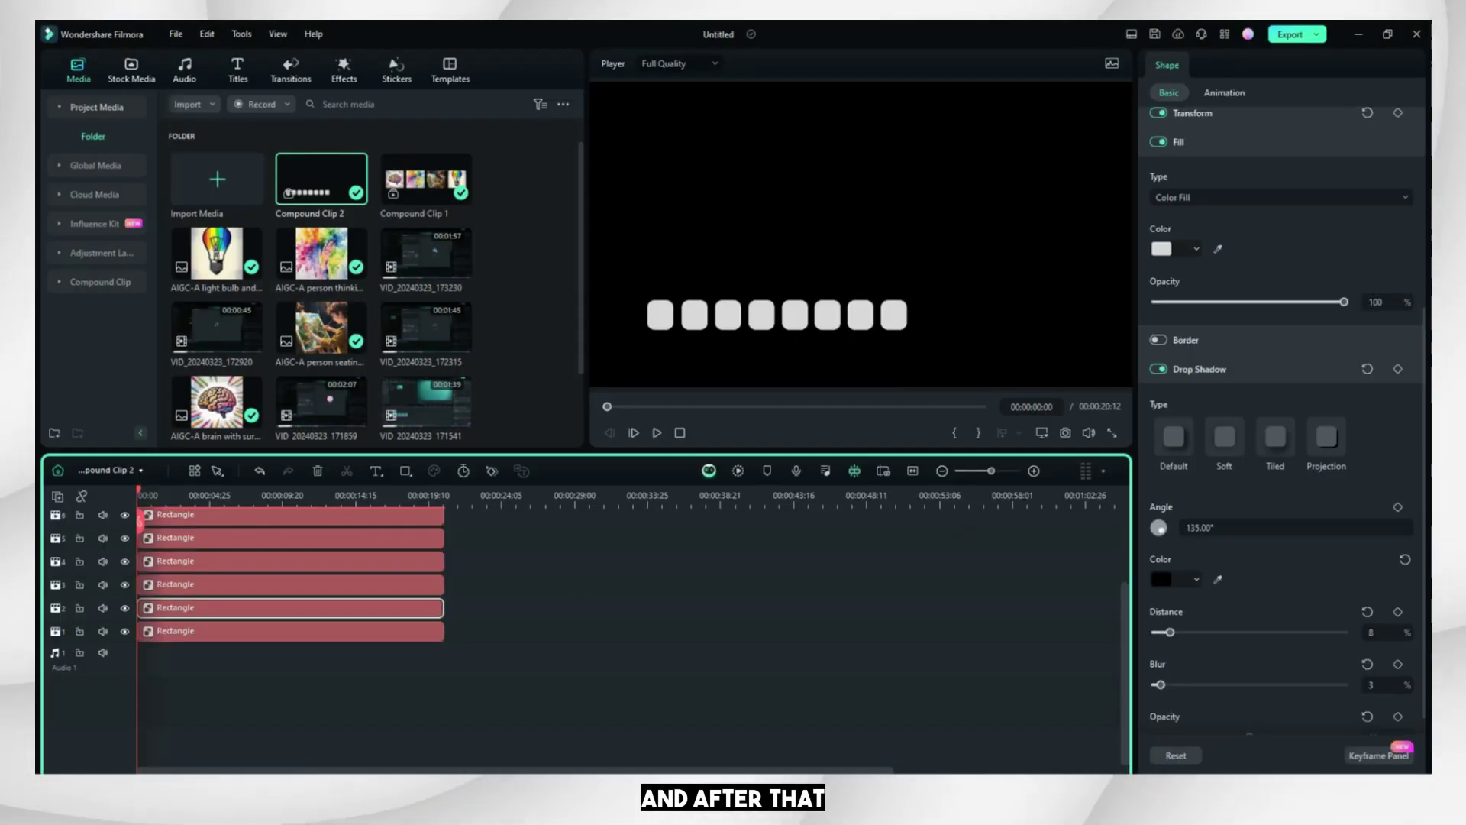
left_click(57, 470)
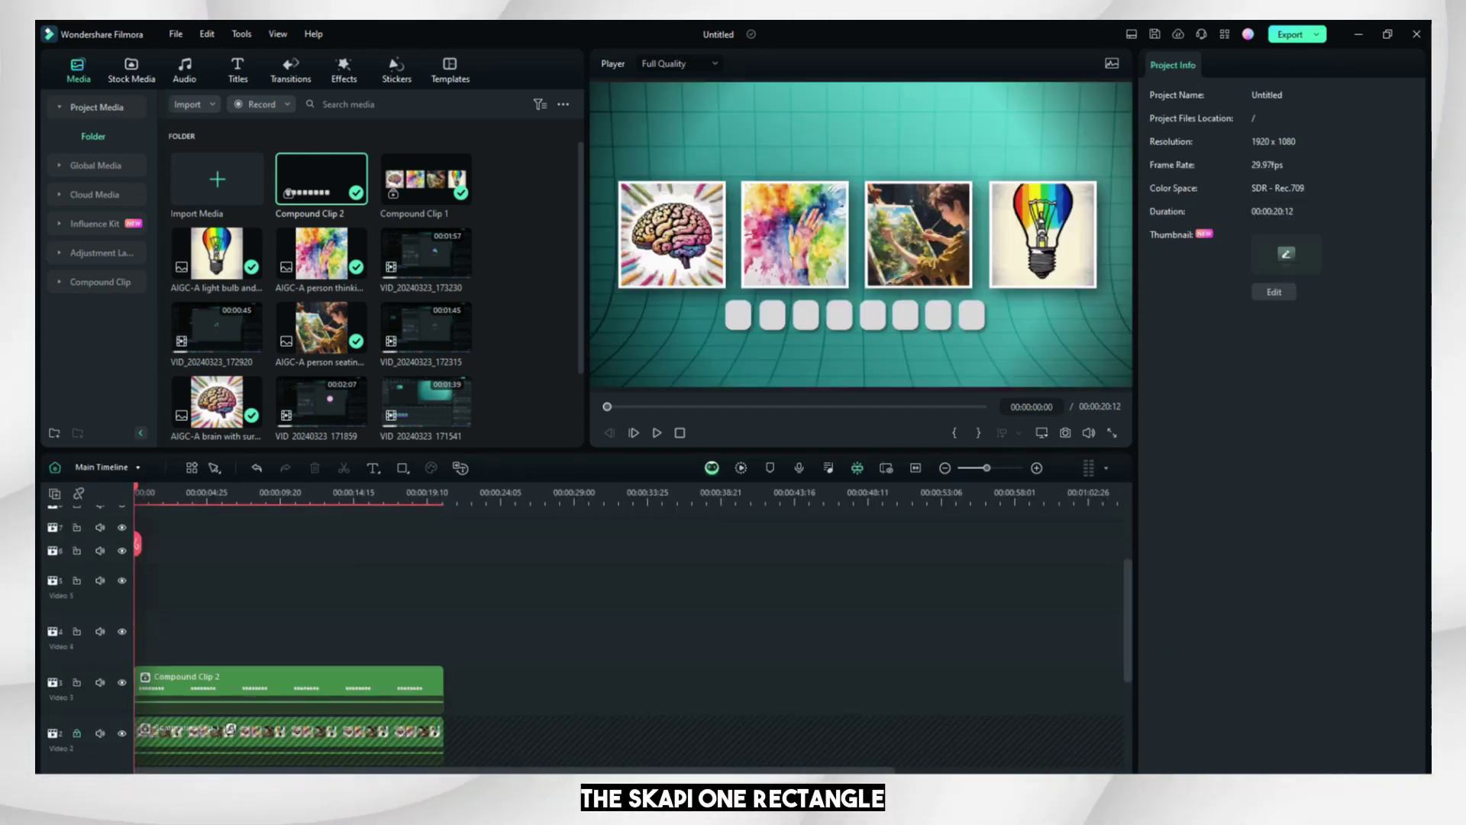
left_click(286, 688)
left_click(490, 493)
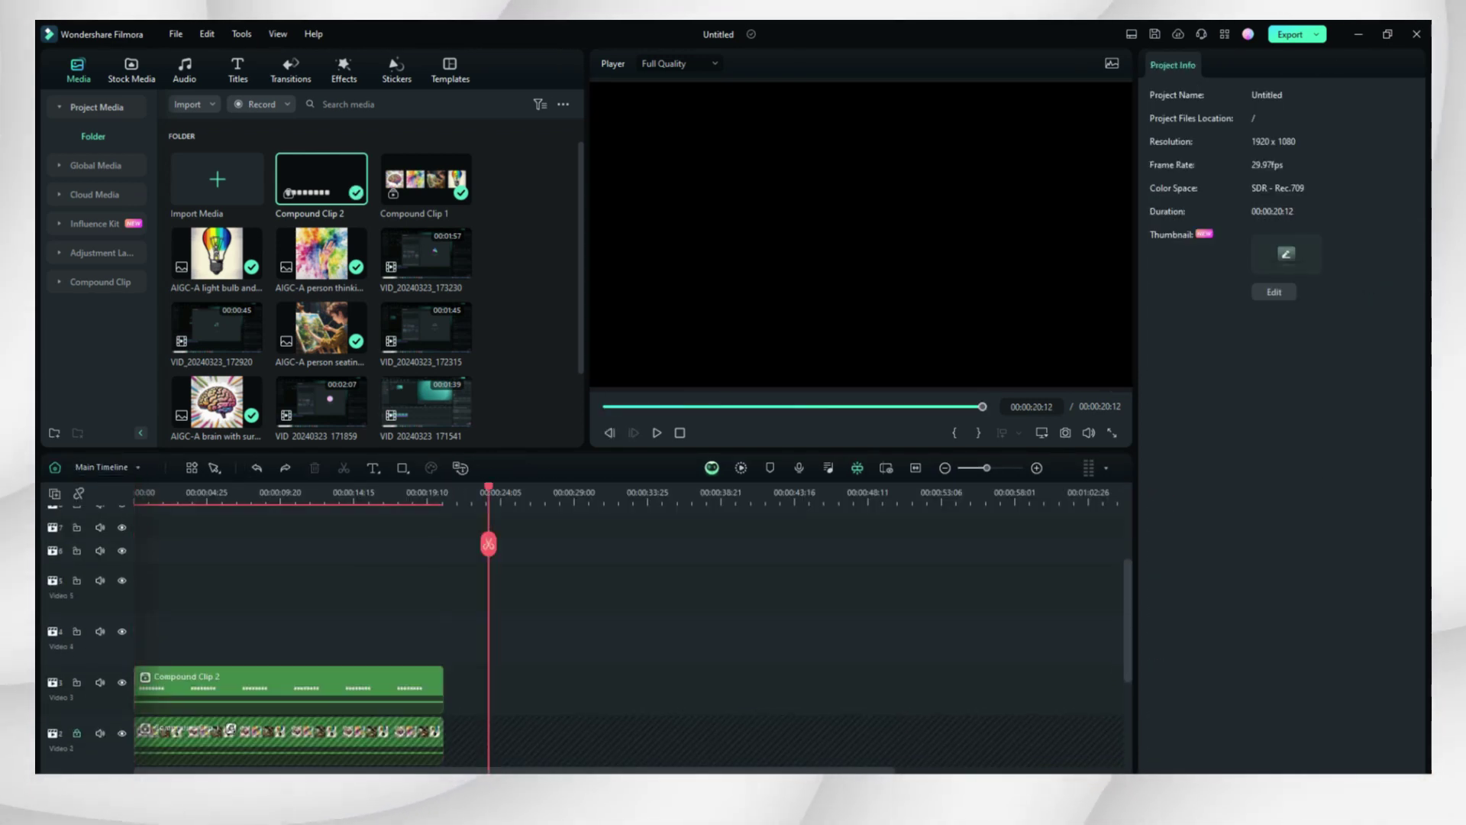
key("ctrl+v")
mouse_move(642, 691)
left_mouse_down()
mouse_move(418, 638)
mouse_move(287, 637)
left_mouse_up()
key("Home")
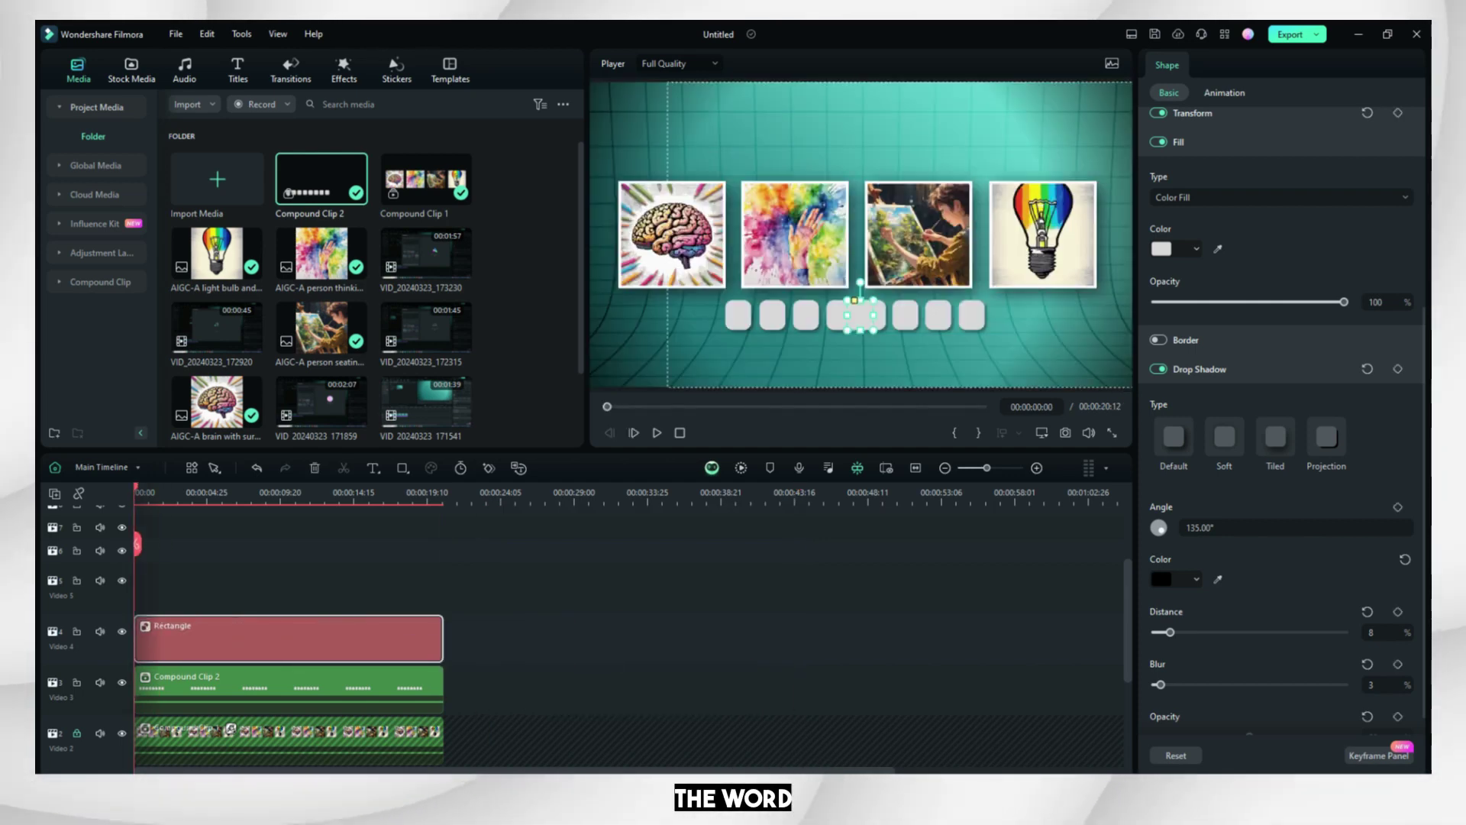
- Move the rectangle lower-left, narrow it into a square tile, and give it a black gradient fill
left_click_drag(854, 315, 634, 350)
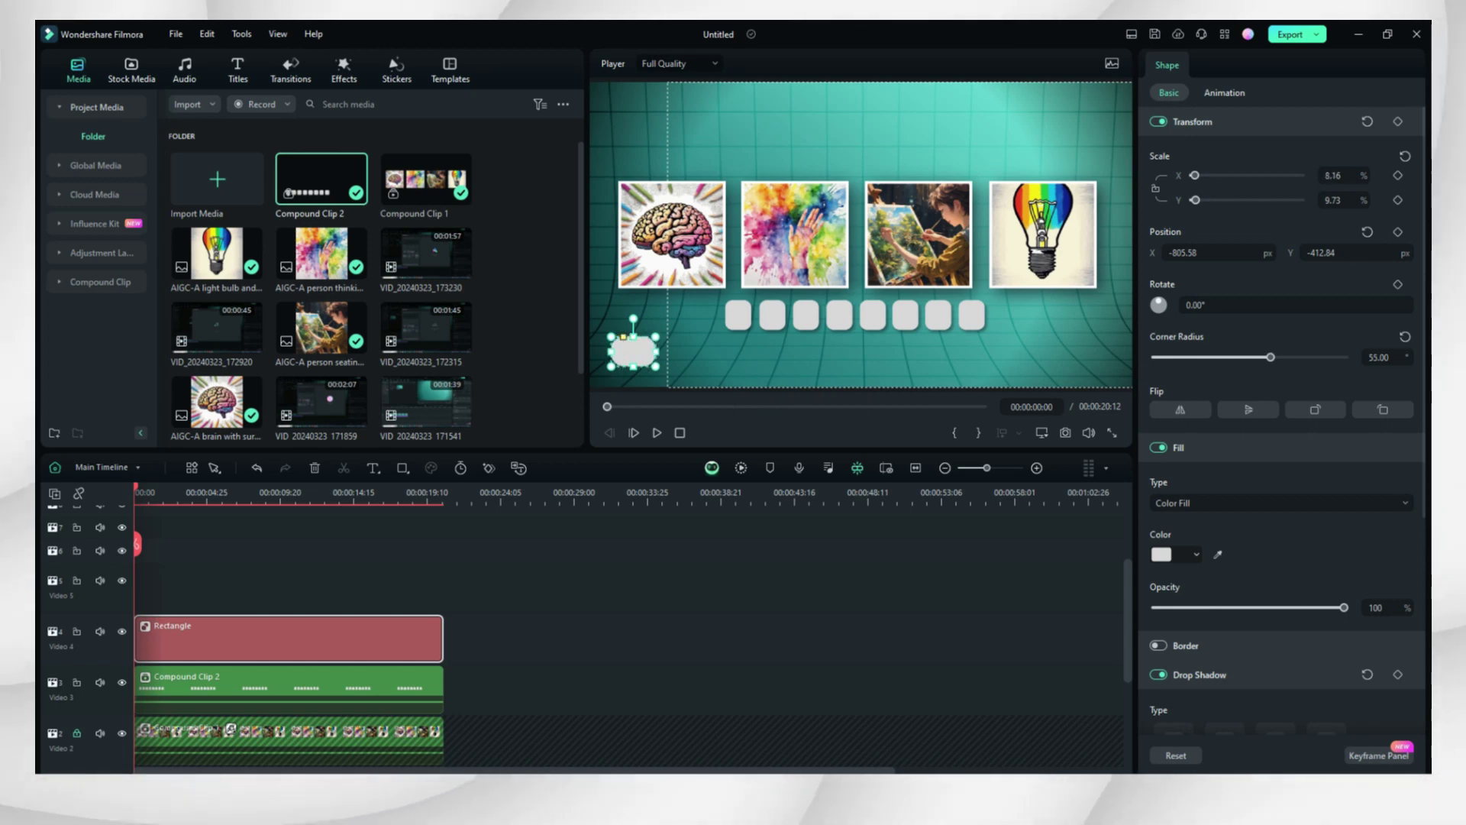
left_click_drag(609, 352, 633, 355)
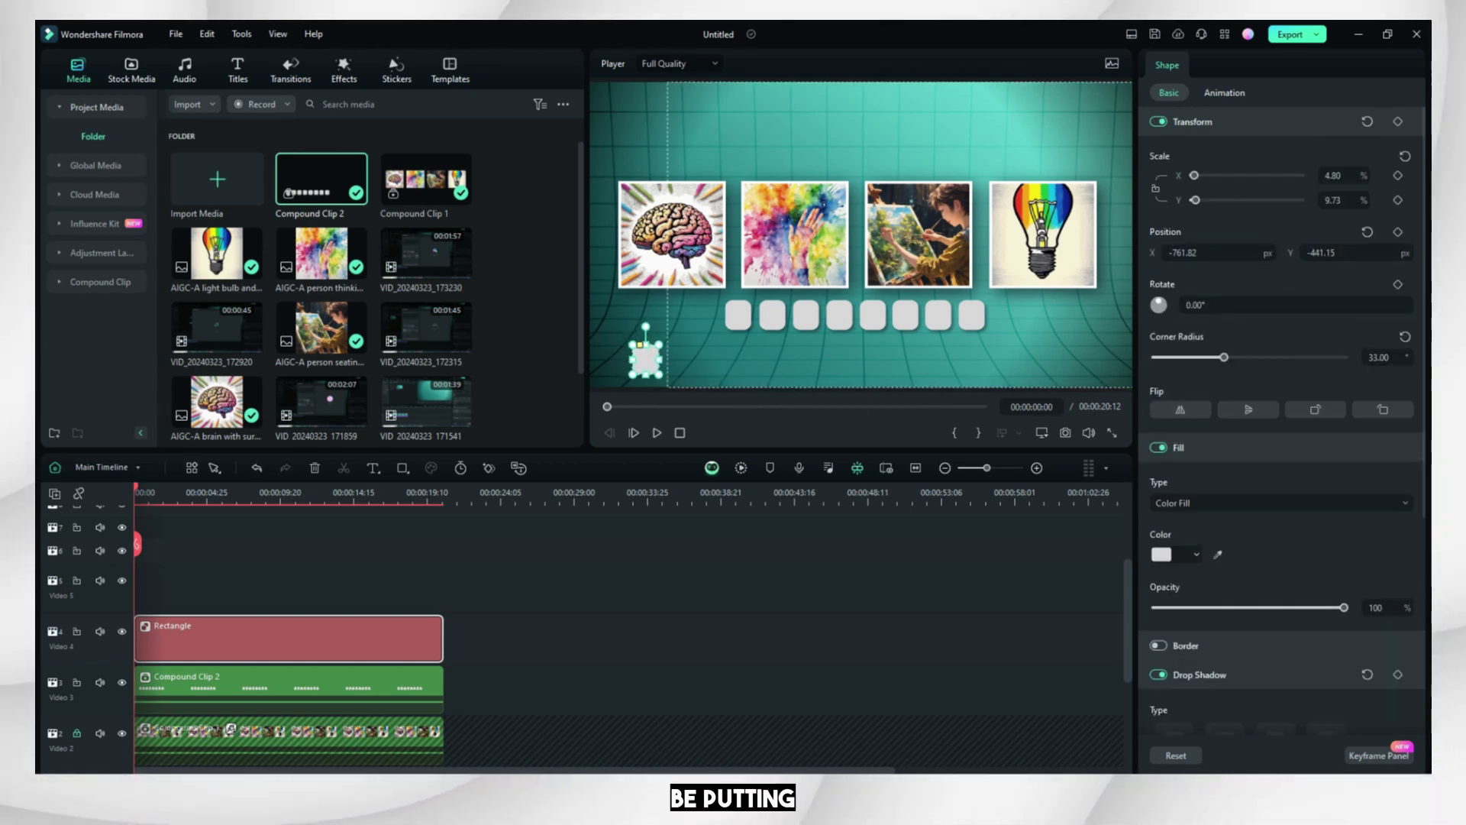
left_click(1197, 554)
left_click(1162, 650)
left_click(1281, 503)
left_click(1192, 557)
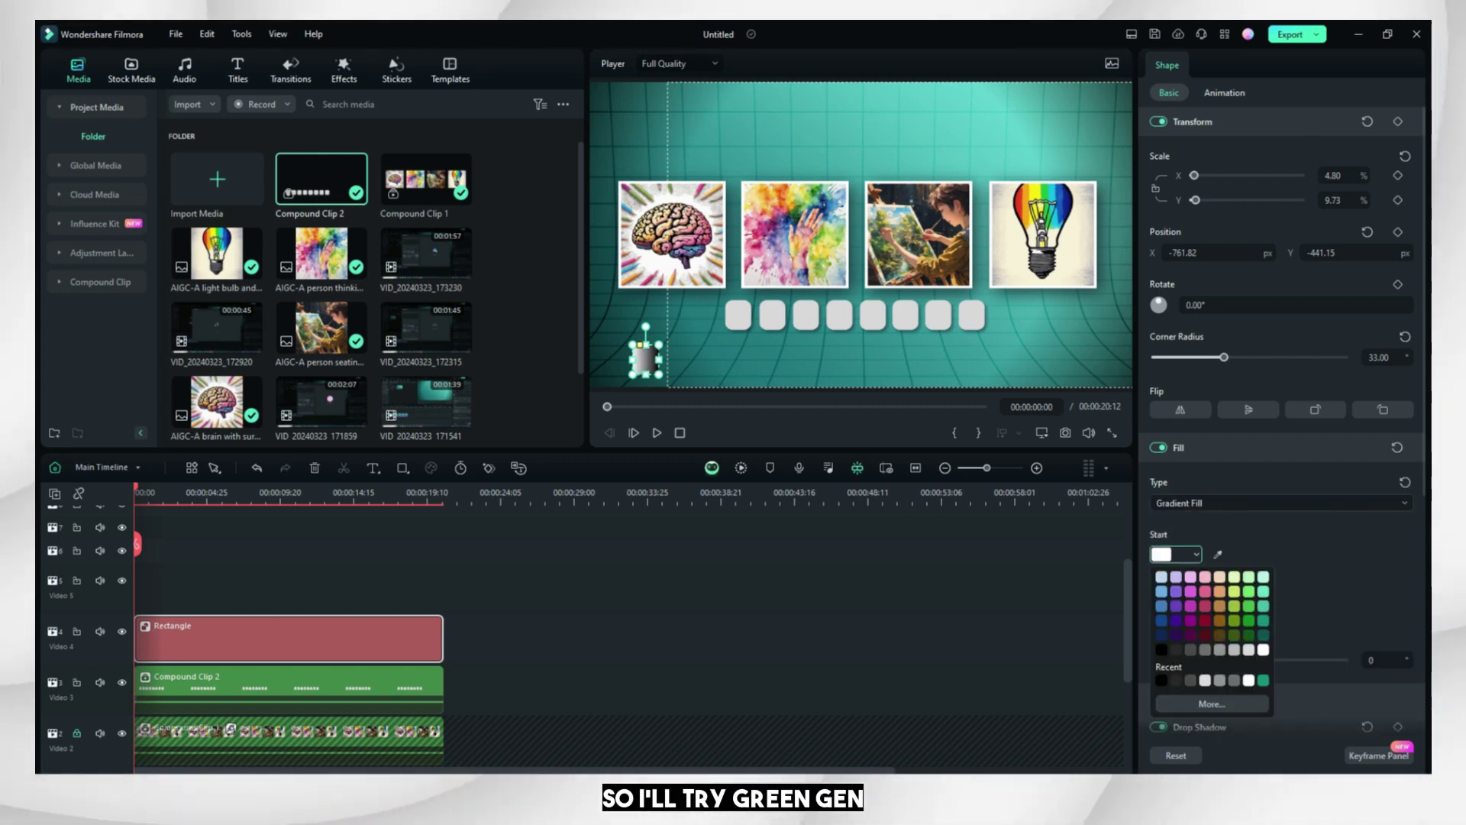
- Adjust the gradient angle and dark start colour, then enlarge the tile below the tile row
left_click_drag(1156, 661, 1177, 660)
left_click(1197, 555)
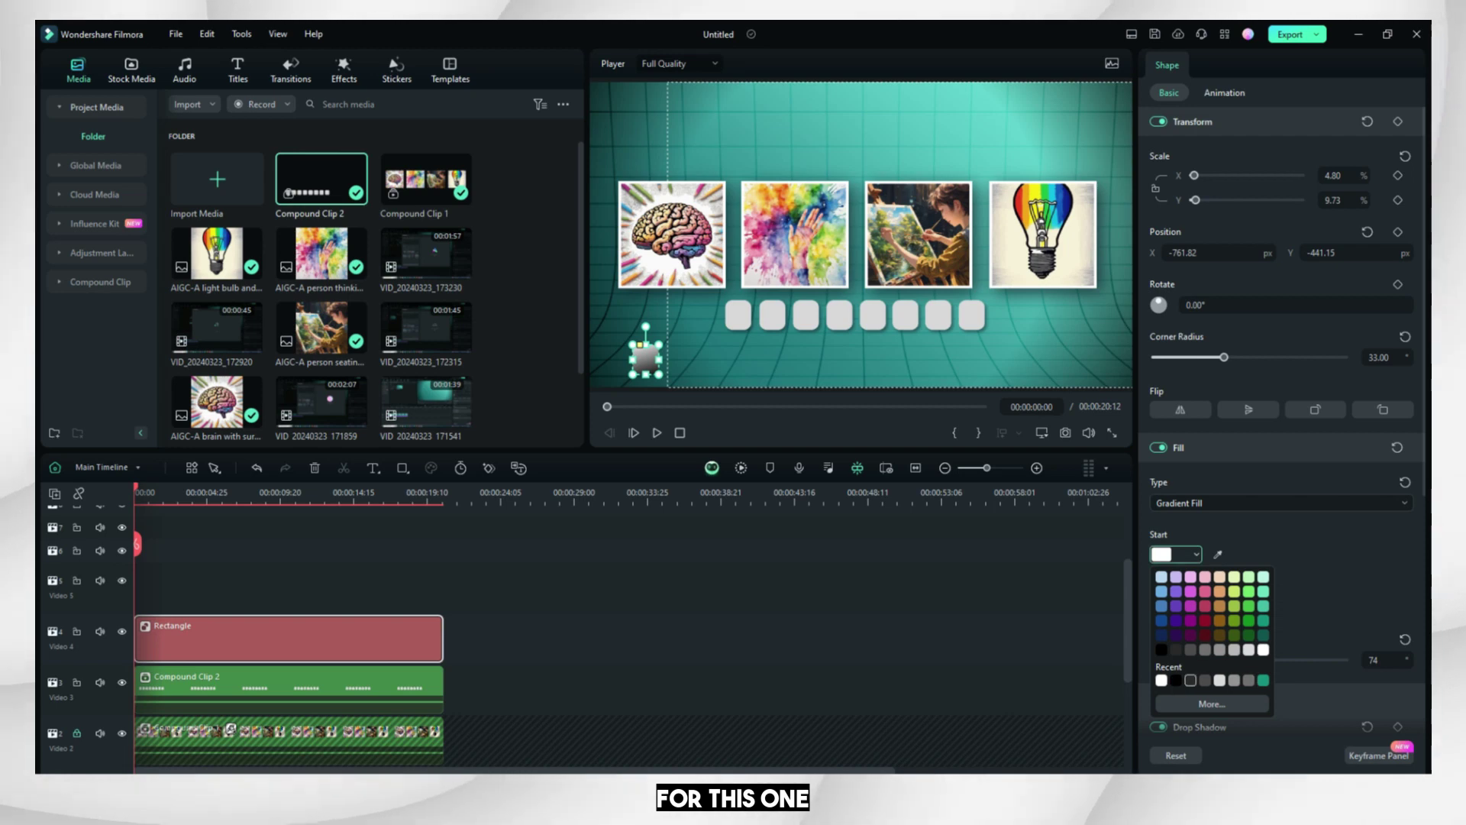
left_click(1162, 642)
left_click(710, 368)
left_click_drag(647, 366, 655, 358)
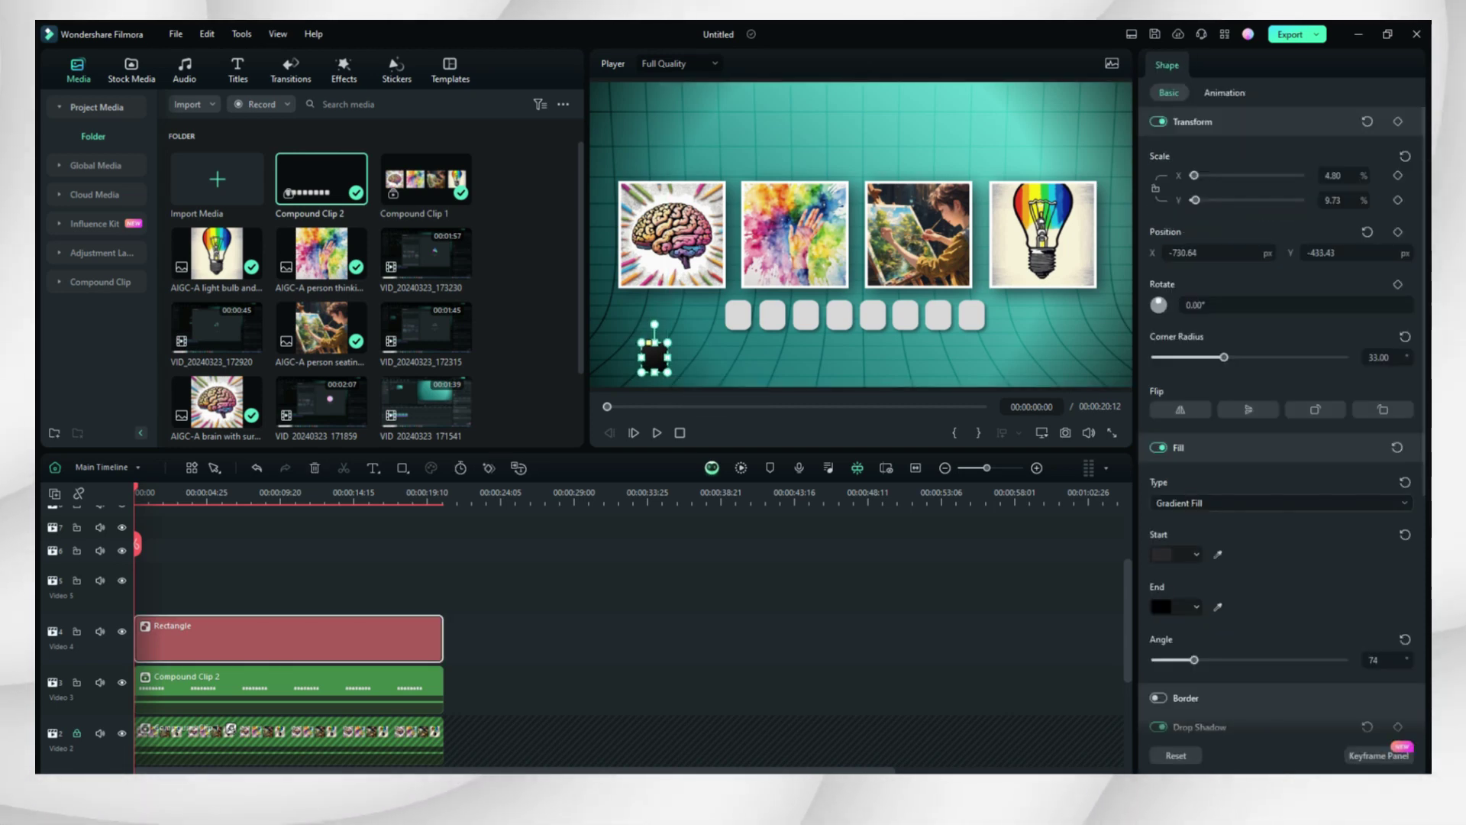
left_click(710, 367)
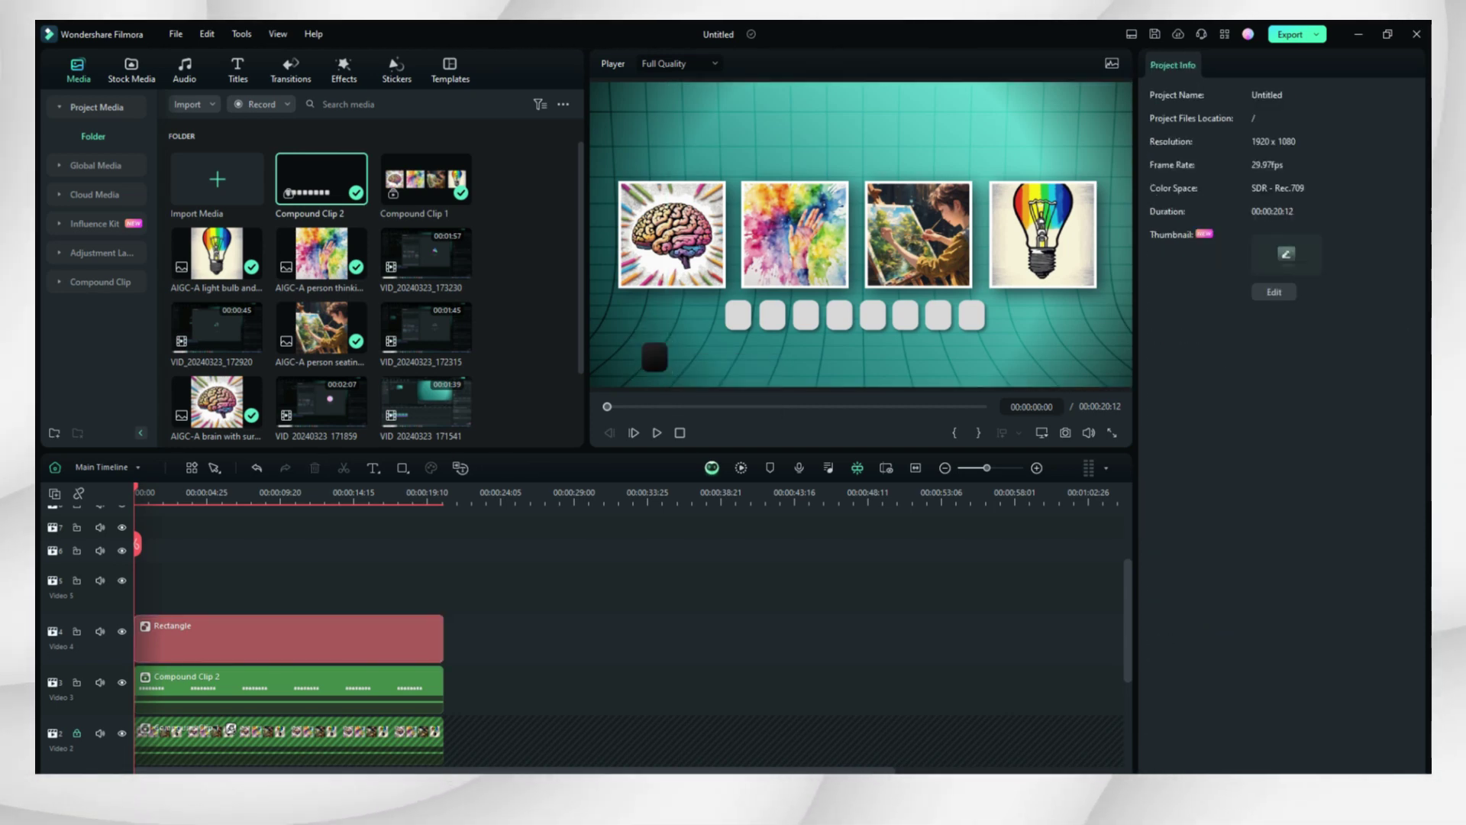
left_click(653, 359)
left_click_drag(668, 373, 848, 358)
- Add a Default Title clip on the track above the tile
left_click(688, 562)
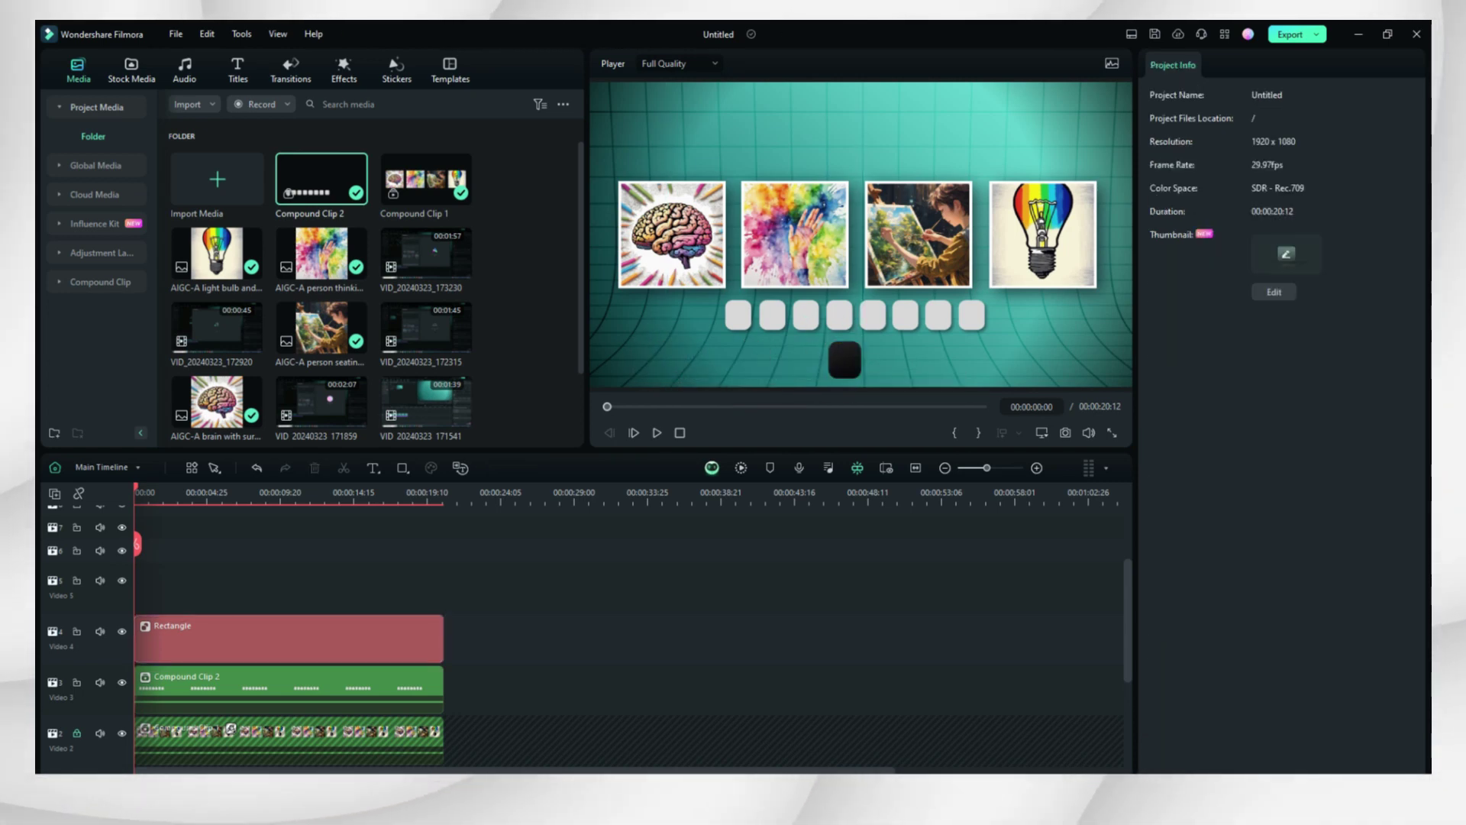
left_click(238, 71)
mouse_move(249, 313)
left_mouse_down()
mouse_move(218, 588)
mouse_move(442, 588)
left_mouse_up()
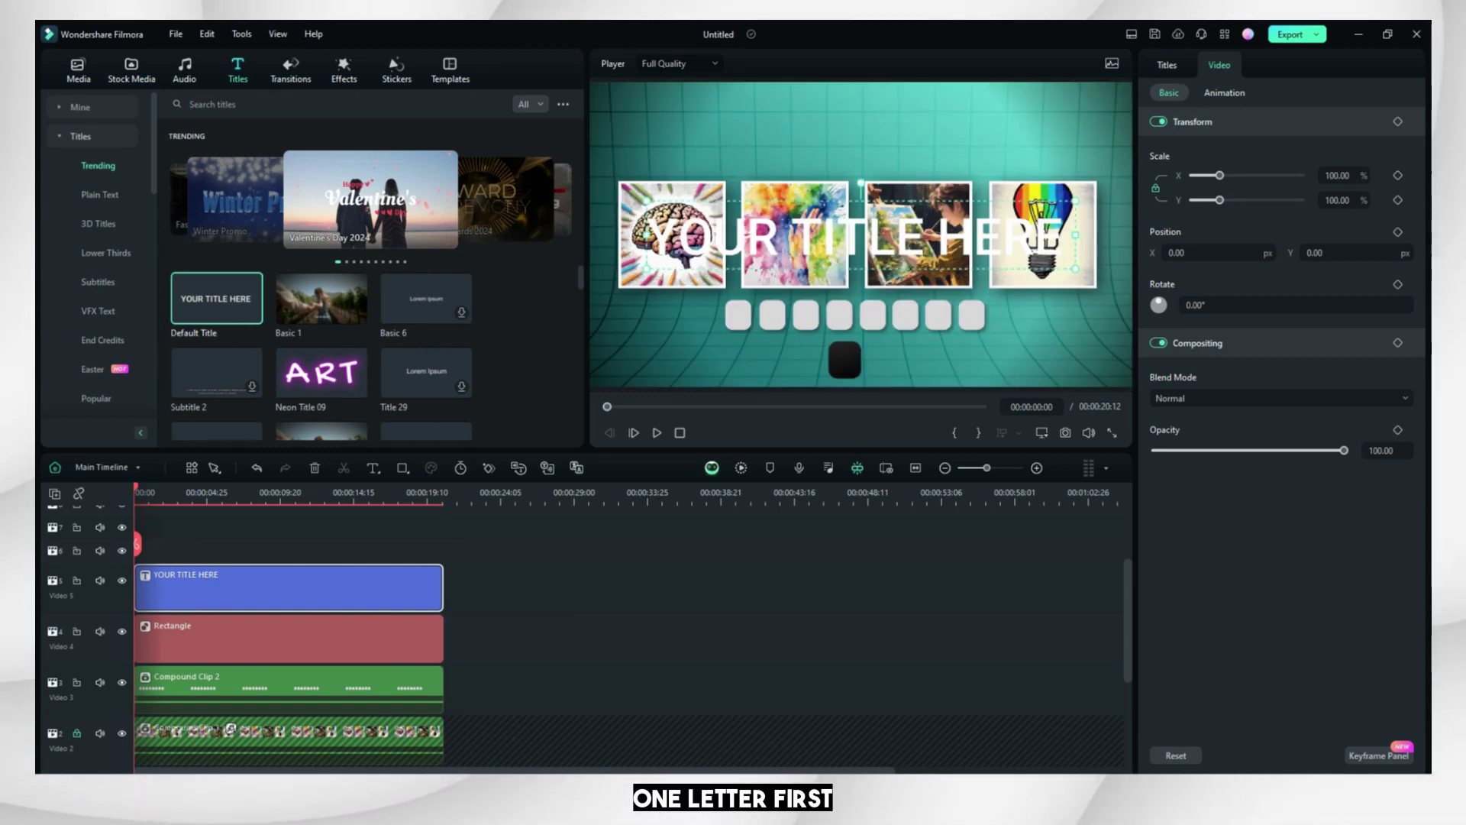
- Make the title a letter C in TheBoldFont-Bold, sized to fill the black tile
key("ctrl+a")
key("BackSpace")
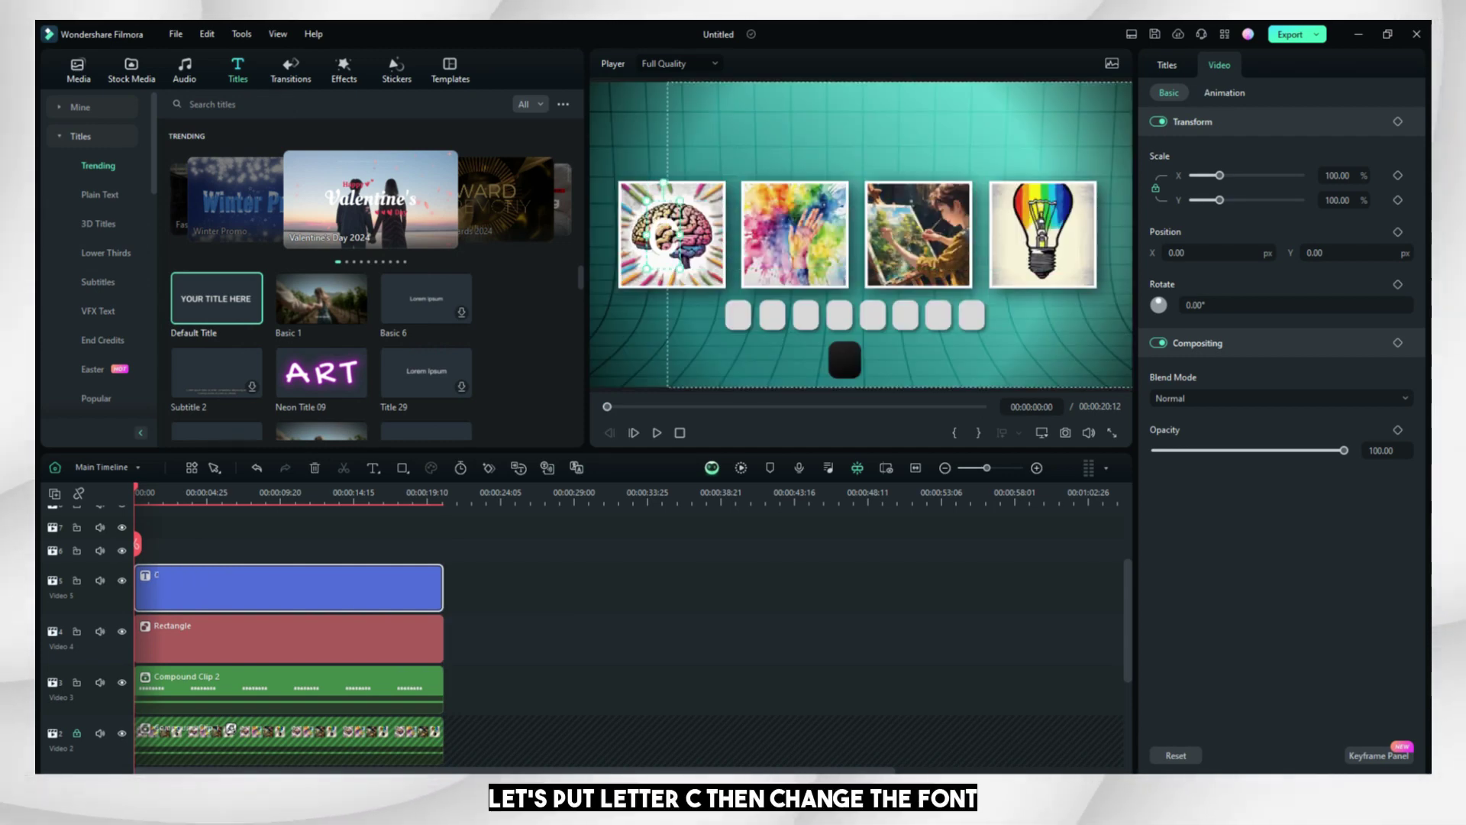
left_click(1192, 219)
scroll(1283, 390, "up", 10)
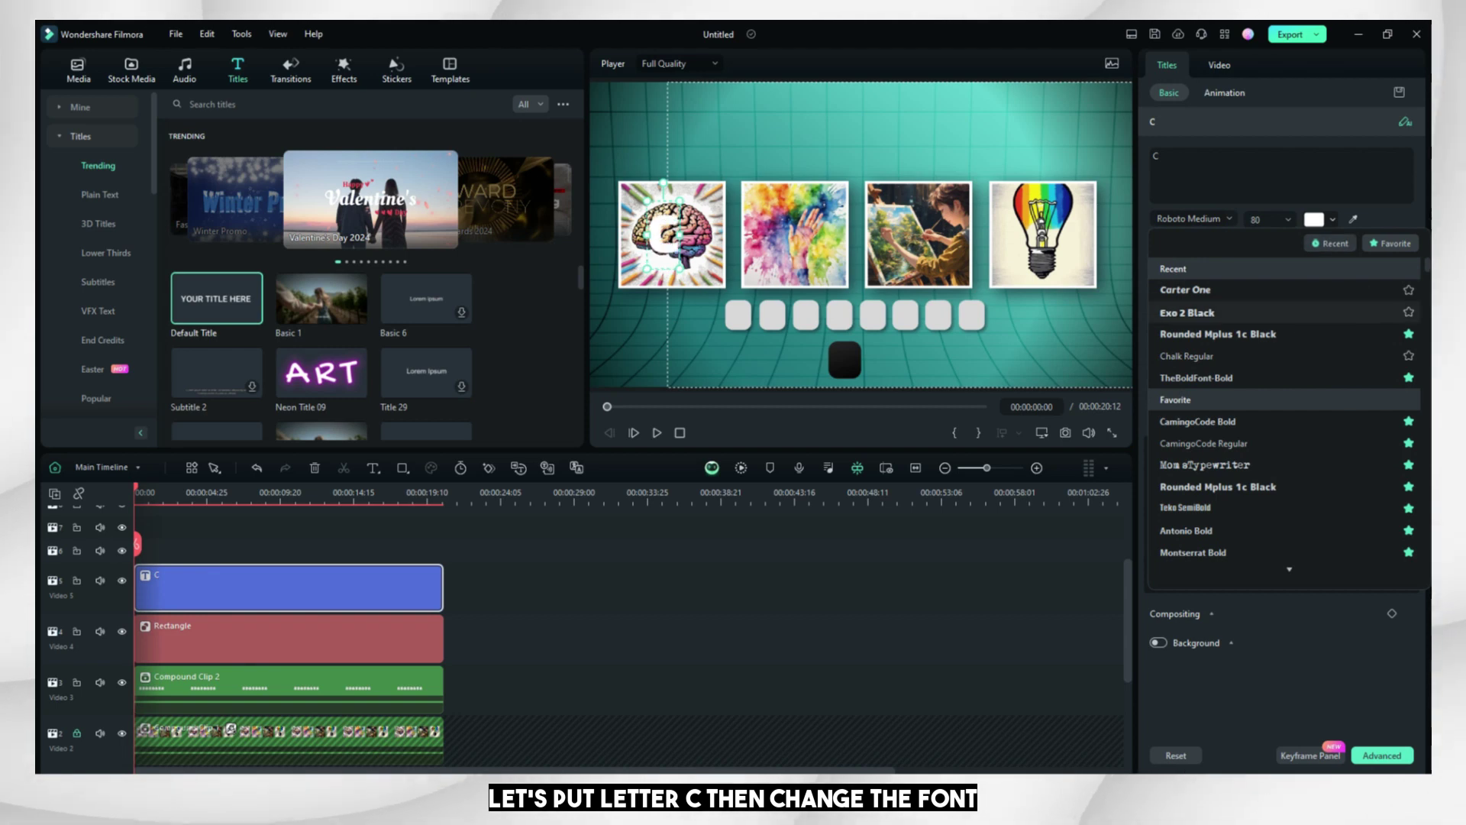
left_click(1198, 377)
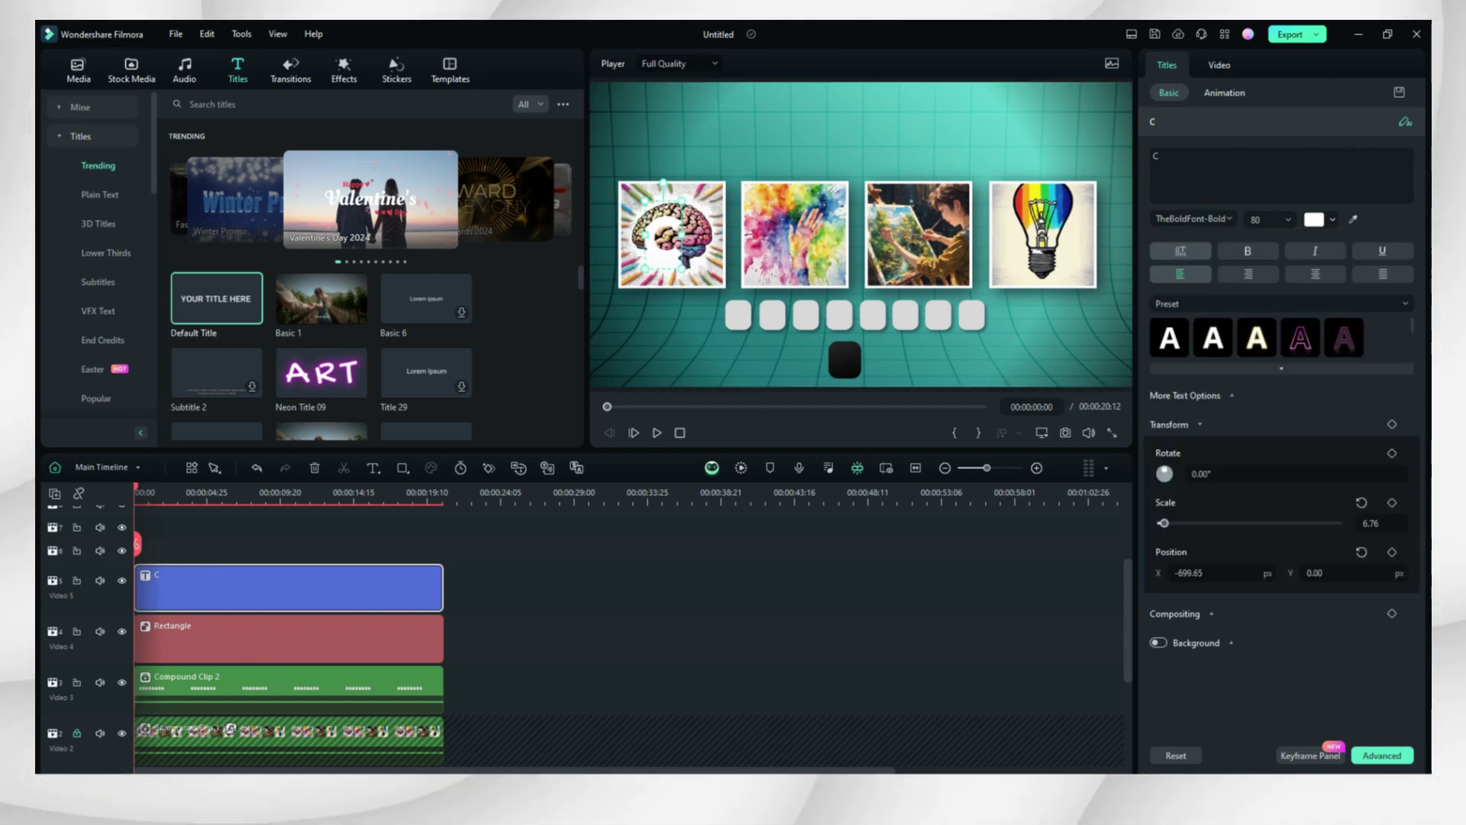
left_click_drag(867, 335, 852, 344)
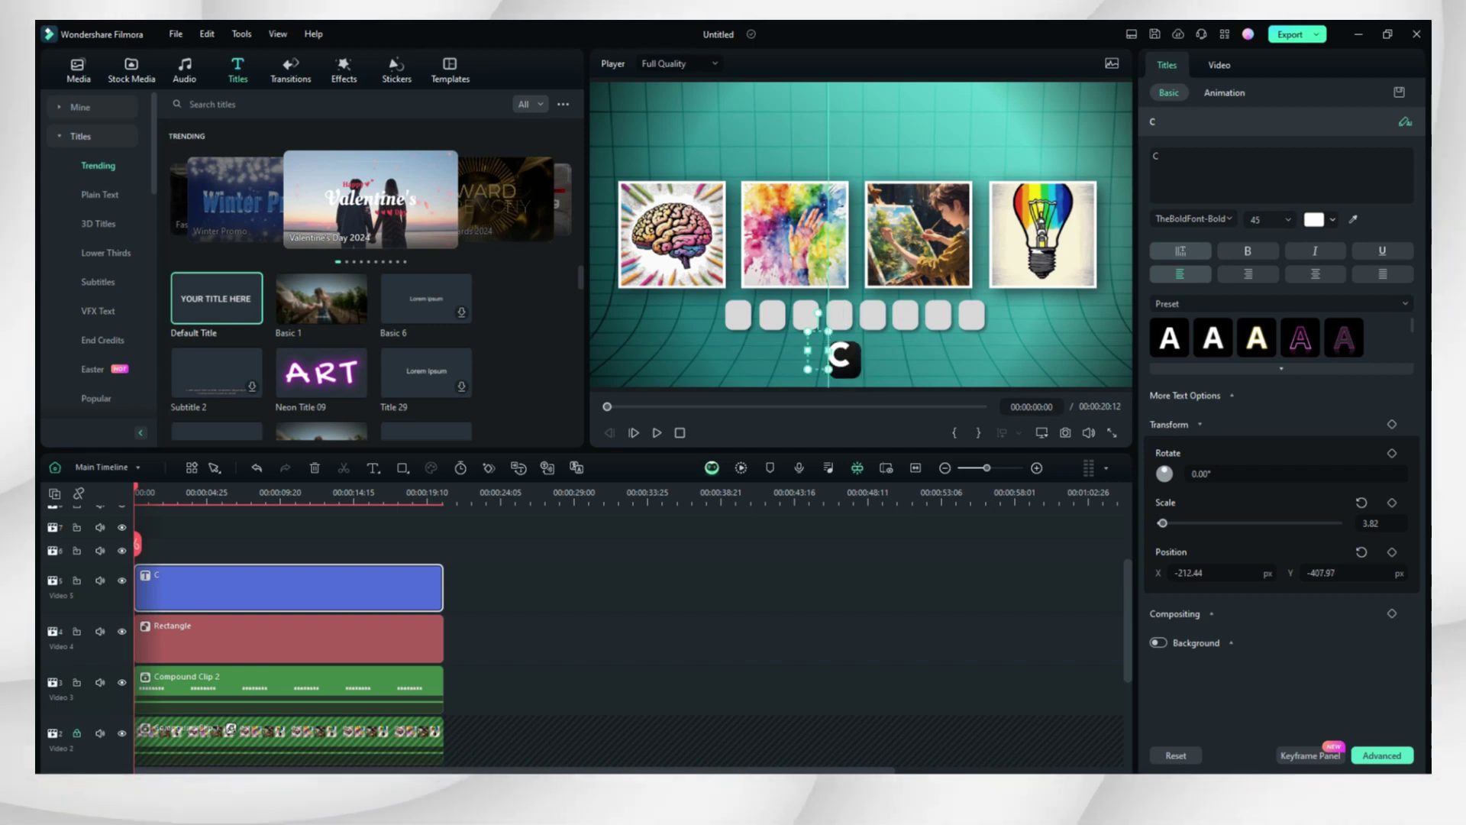
left_click(845, 361)
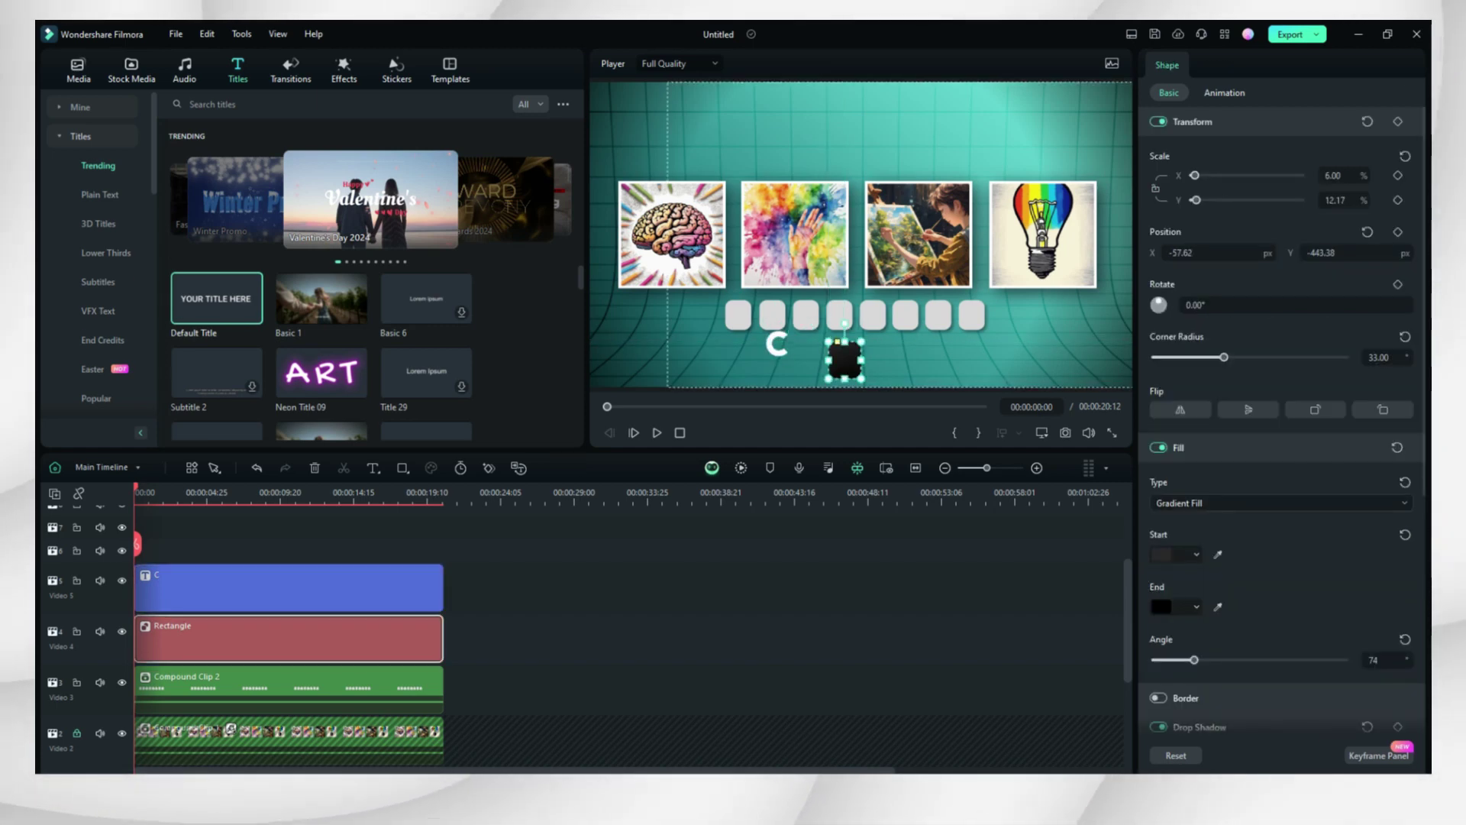
left_click(777, 344)
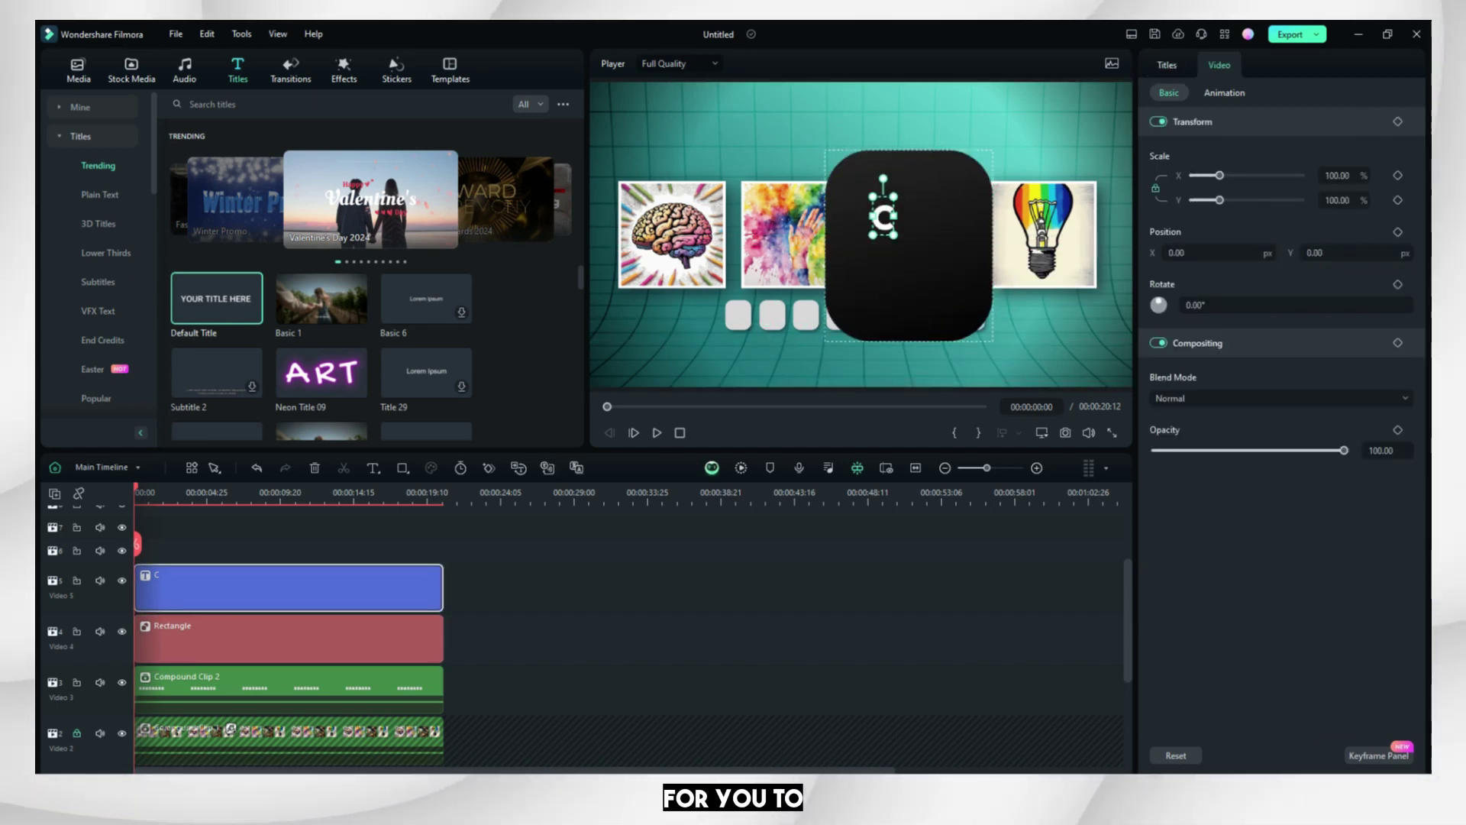
left_click_drag(920, 284, 960, 331)
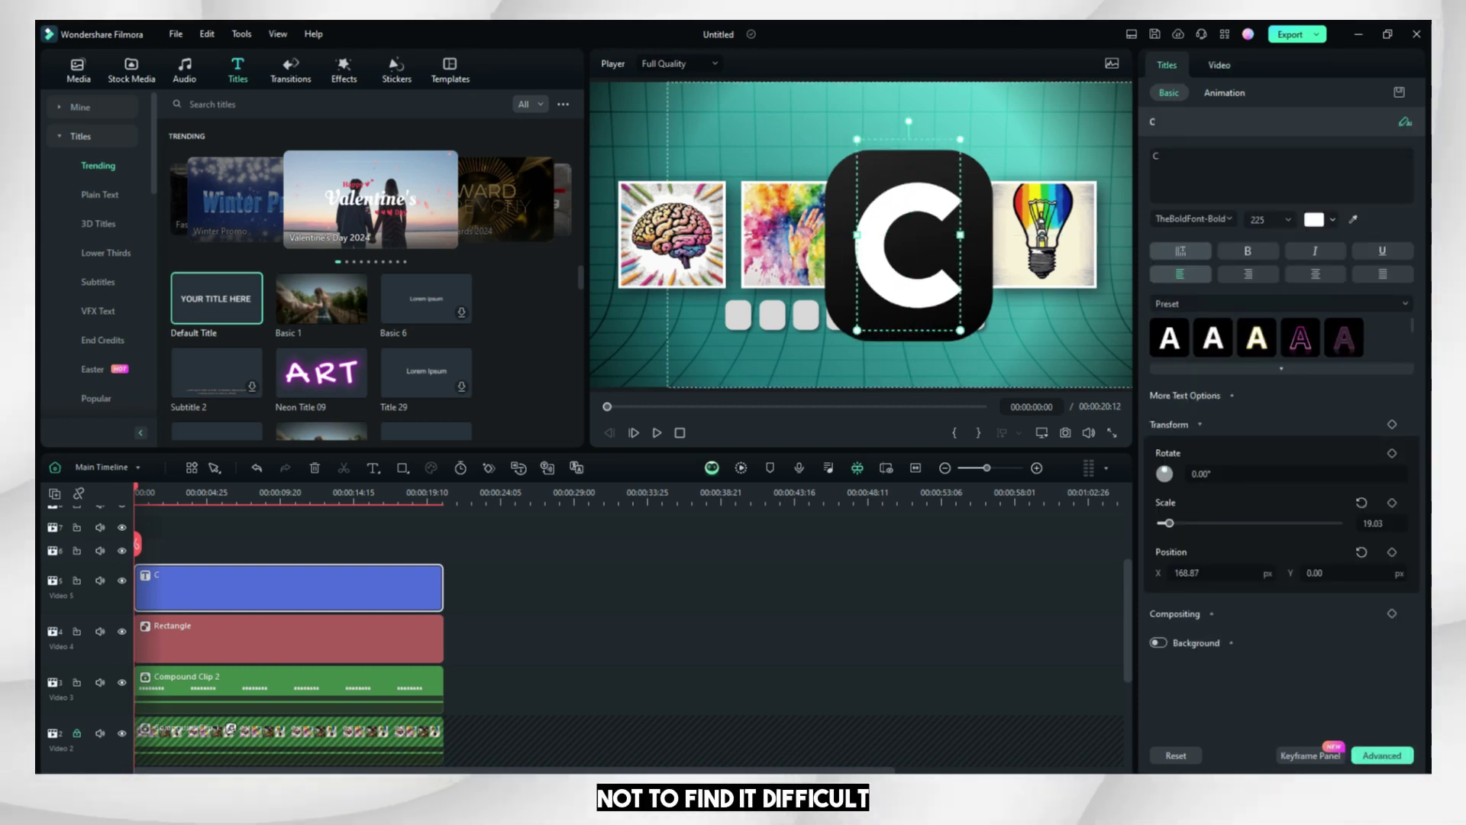
- Merge the C and its tile into a compound clip, moved left and shrunk to about 38%
left_click(688, 533)
left_click(287, 587)
left_click(286, 638, "ctrl")
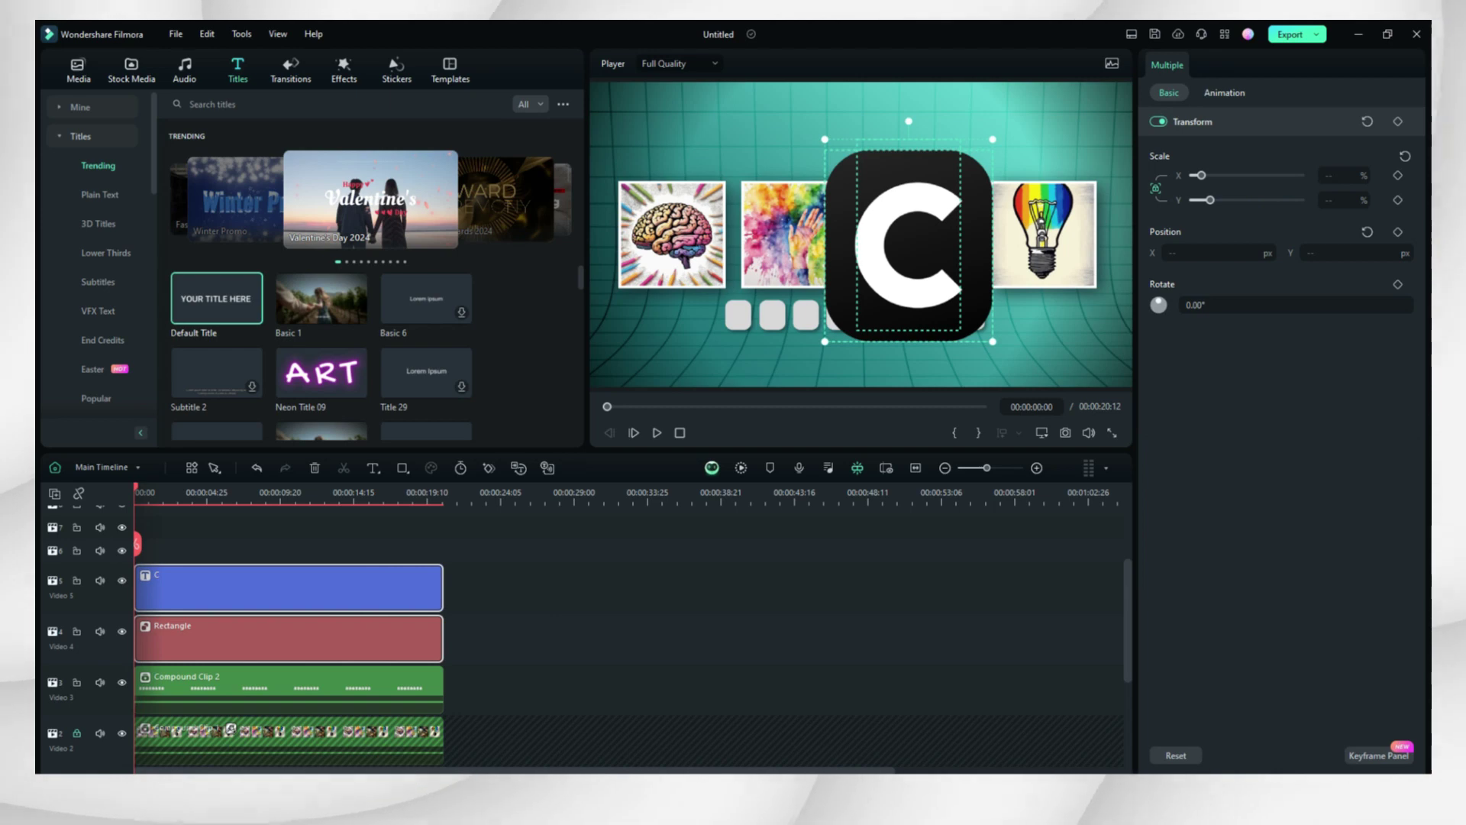
right_click(374, 639)
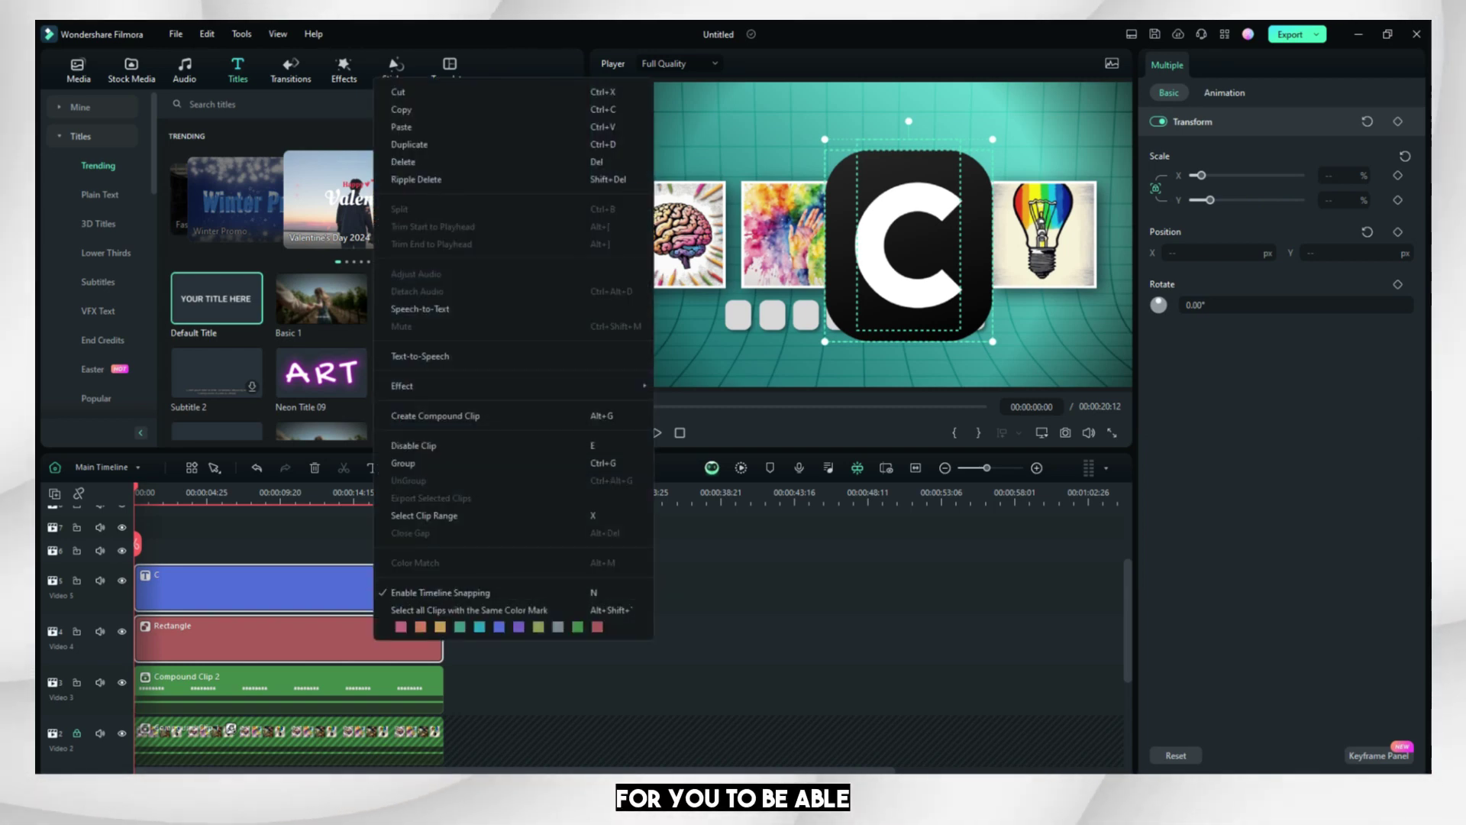
left_click(436, 414)
left_click(807, 417)
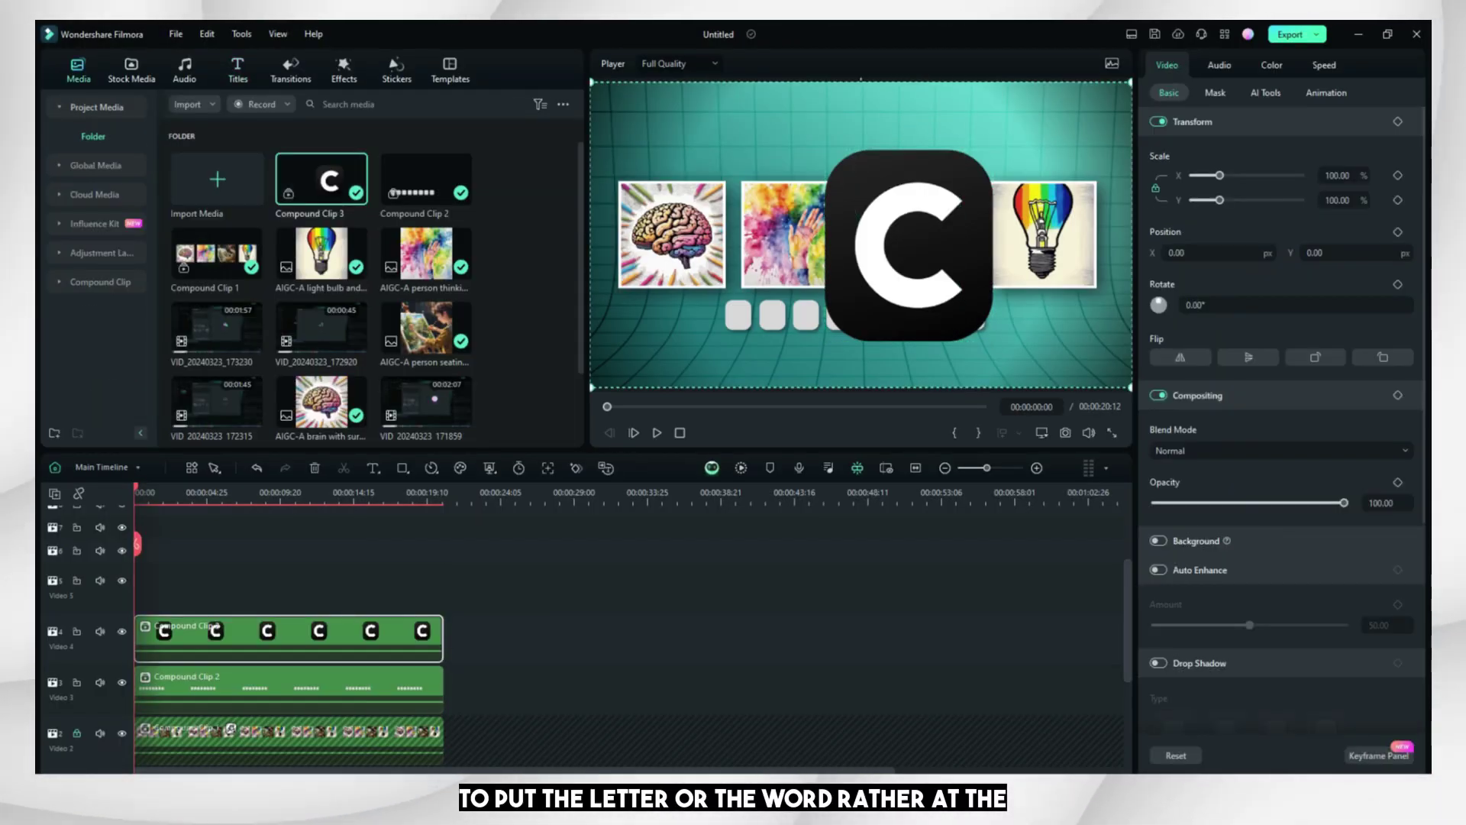
left_click_drag(909, 246, 749, 257)
left_click_drag(971, 94, 639, 323)
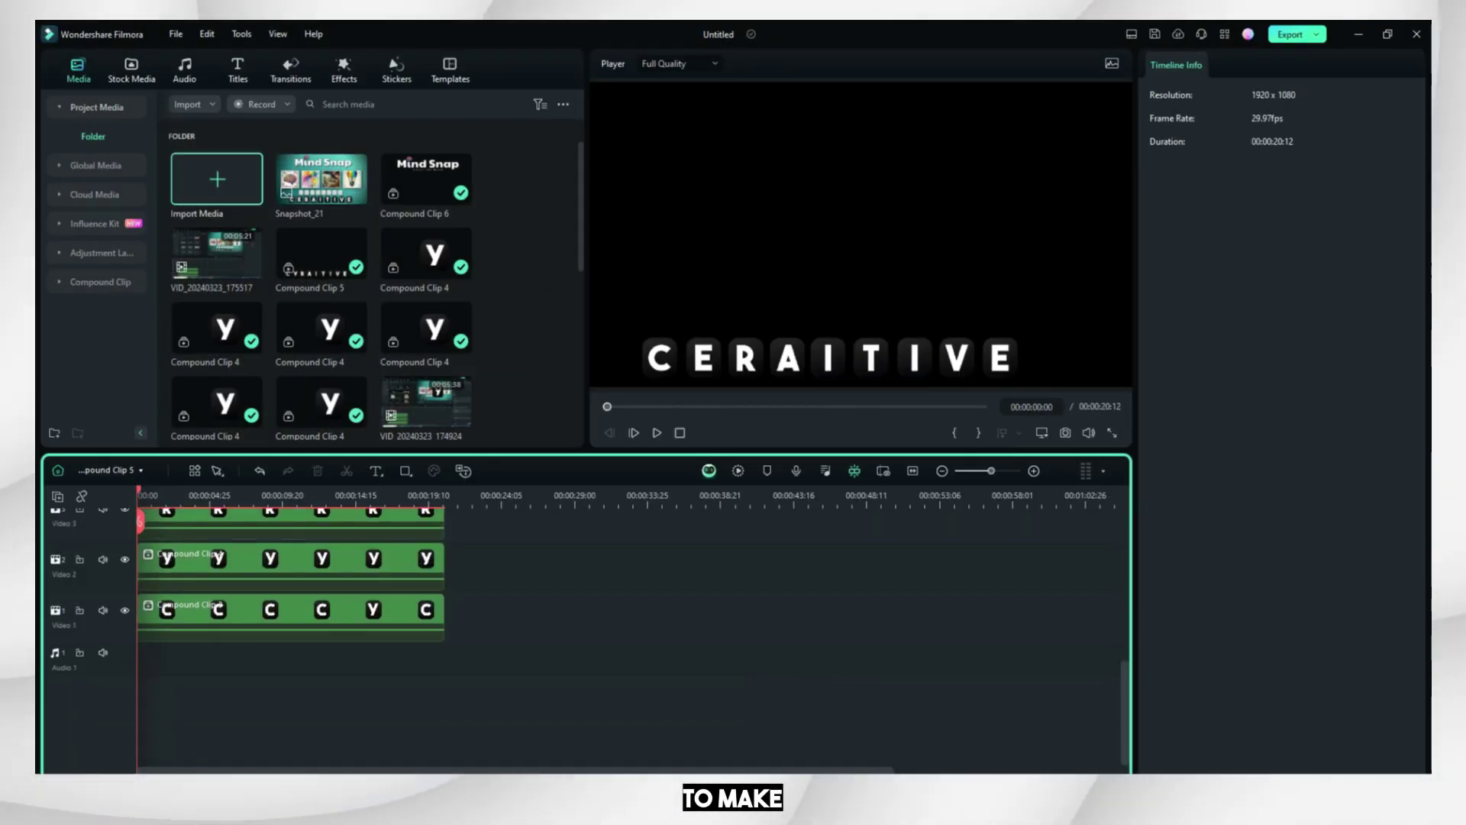
- Place the Mind Snap snapshot on the bottom track, extended to the full video length
left_click_drag(321, 178, 536, 616)
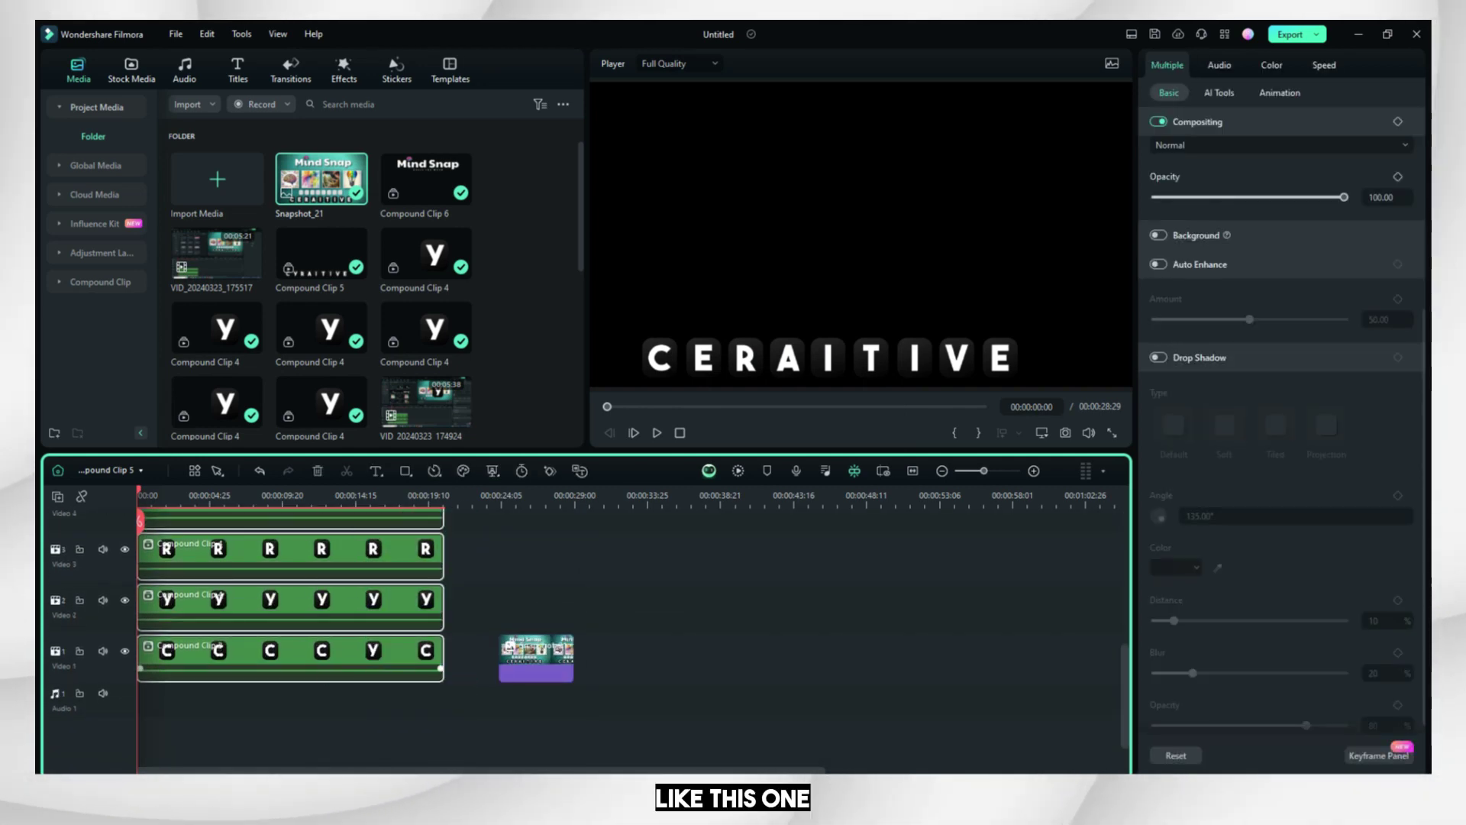
mouse_move(536, 659)
left_mouse_down()
mouse_move(536, 708)
mouse_move(175, 709)
mouse_move(330, 711)
left_mouse_up()
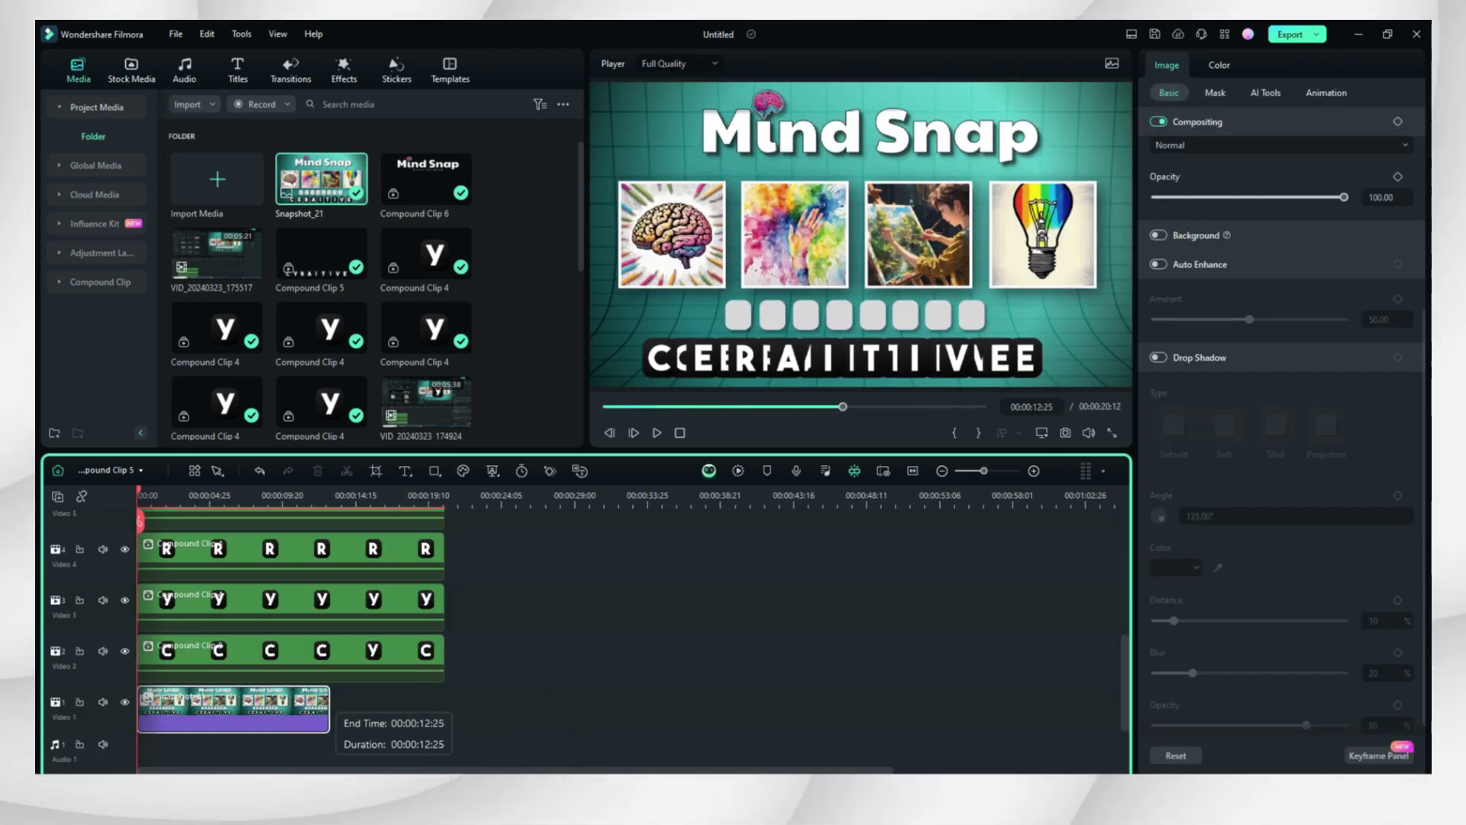
left_click_drag(435, 709, 444, 708)
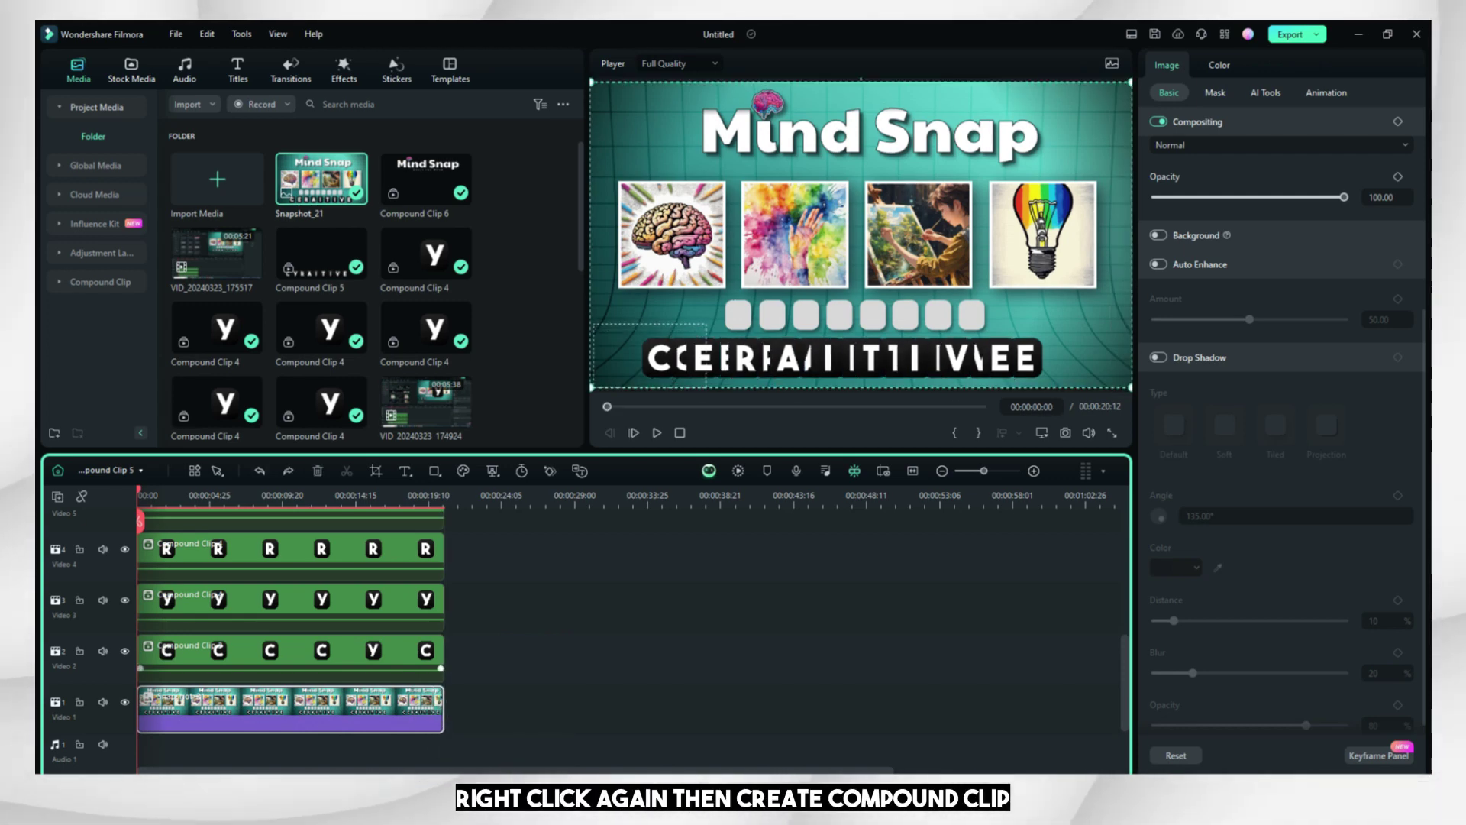
- Lock the backdrop track and the Video 3 and Video 4 letter tracks
left_click(79, 703)
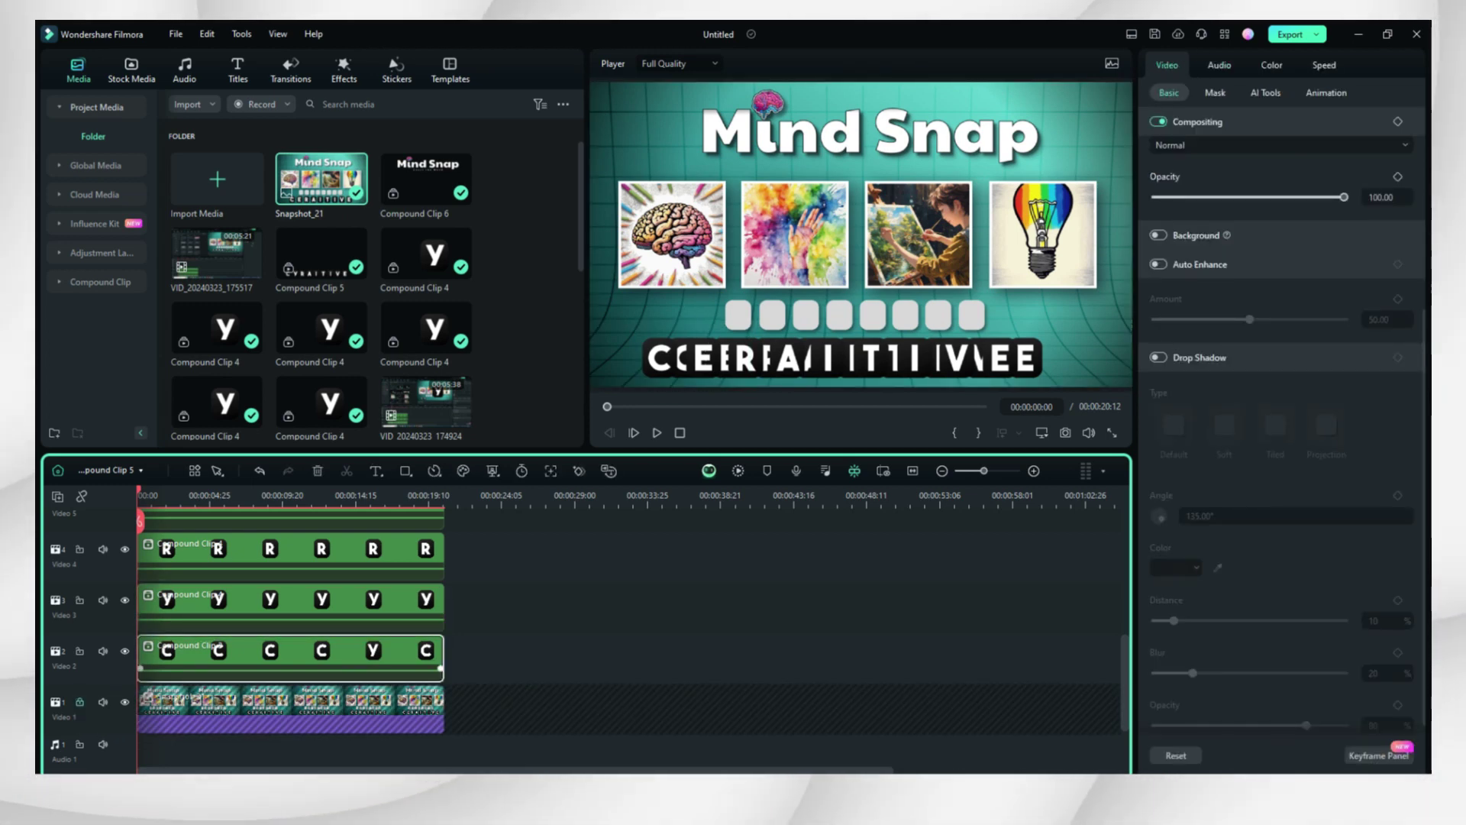
left_click(79, 598)
left_click(78, 549)
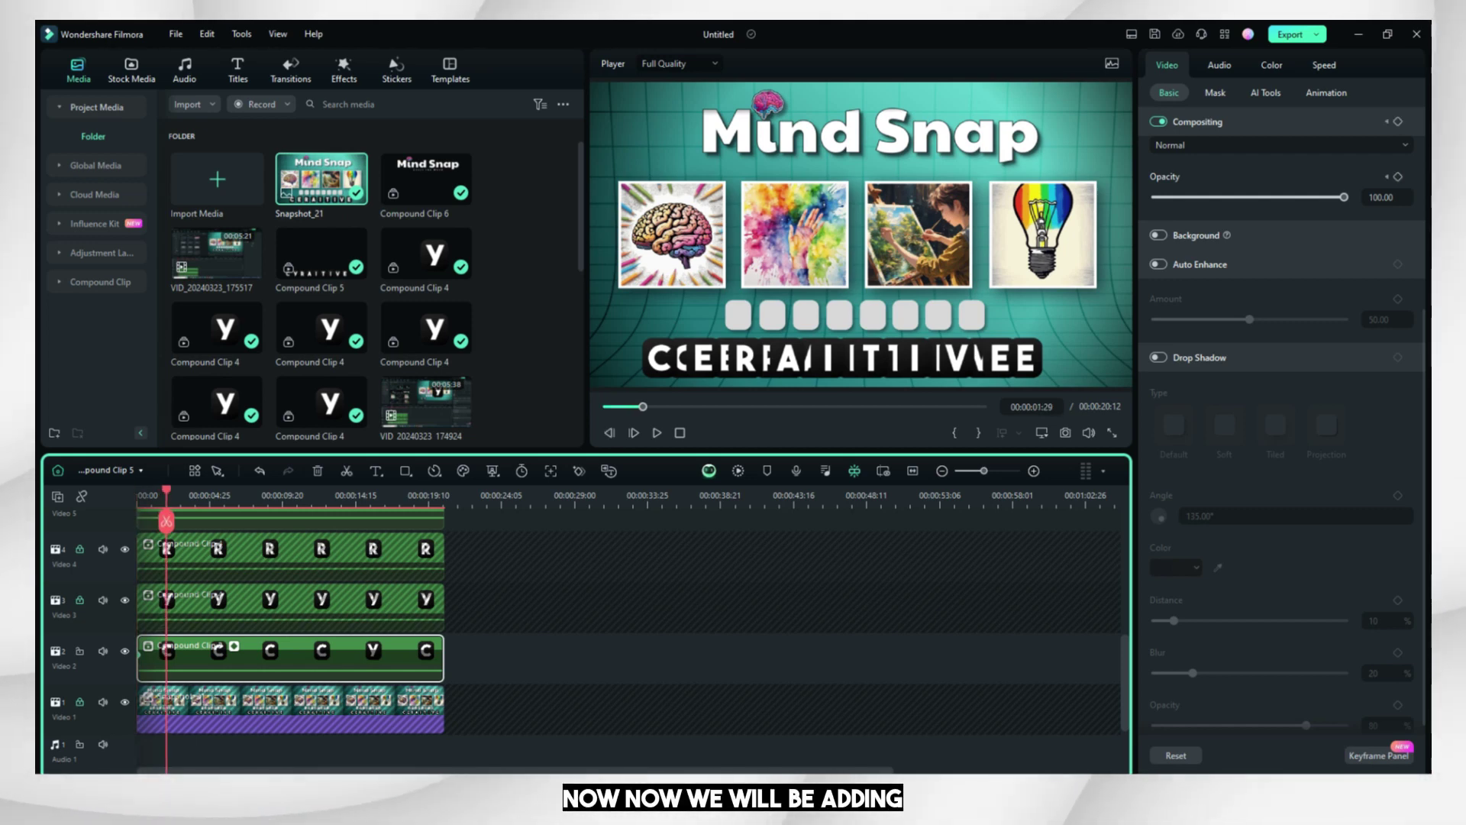
- Nudge the C tile down, lock its Video 2 track, and select the R letter clip
left_click_drag(733, 321, 733, 328)
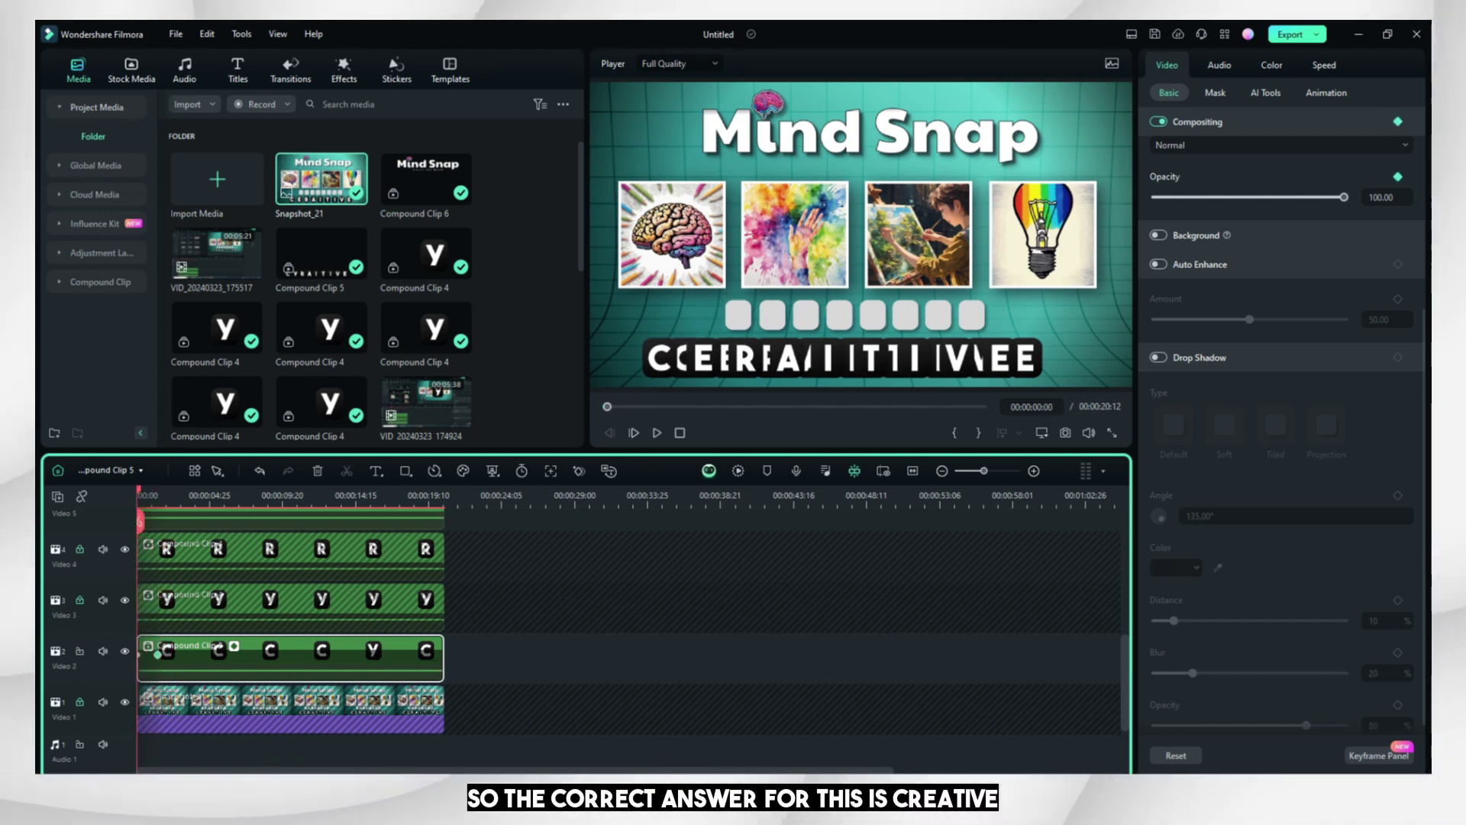
left_click(79, 651)
left_click(287, 608)
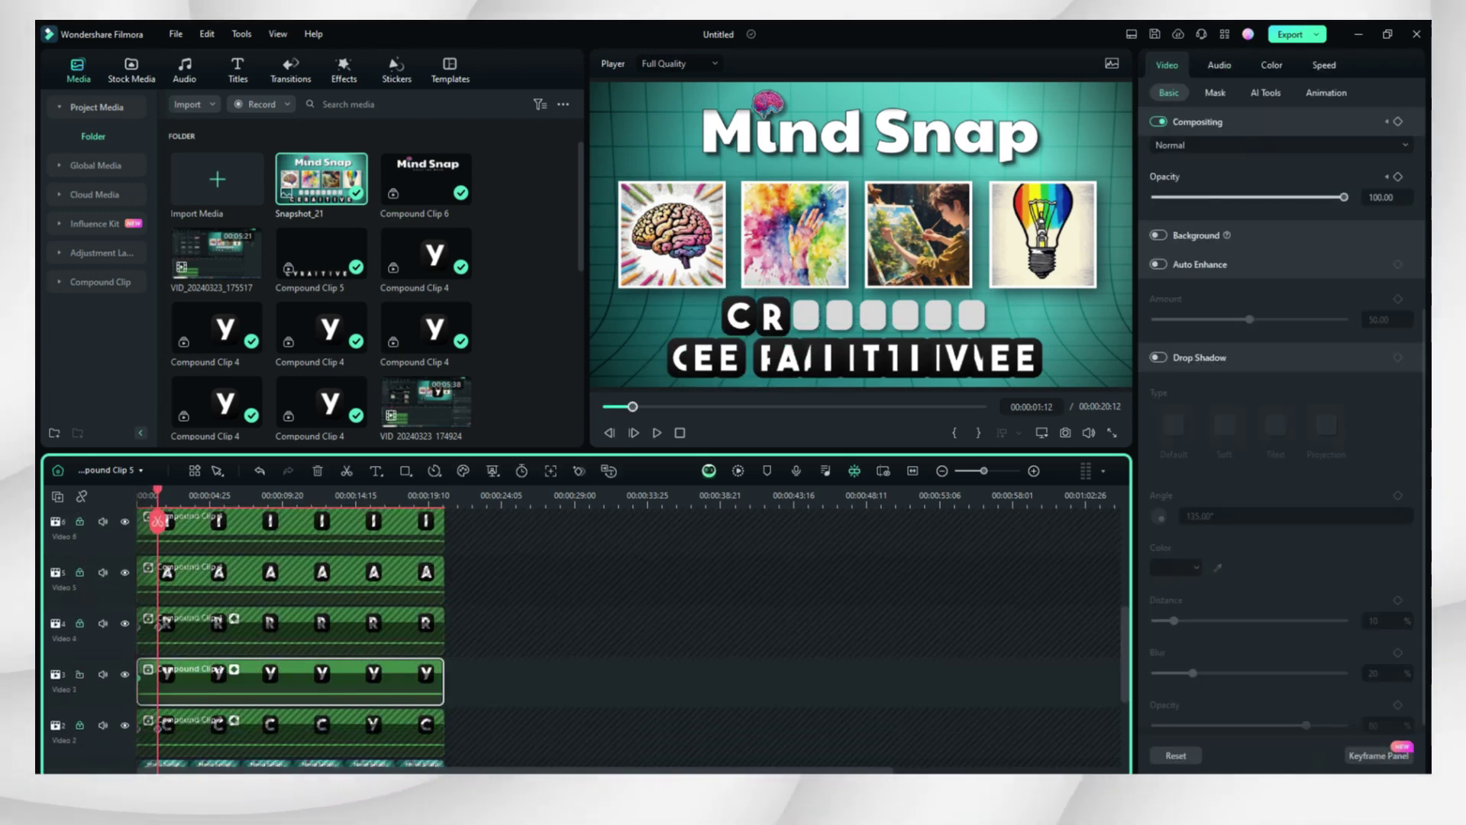
- Move the A and I letters onto their blank tiles, then select the V and E clips
left_click(287, 581)
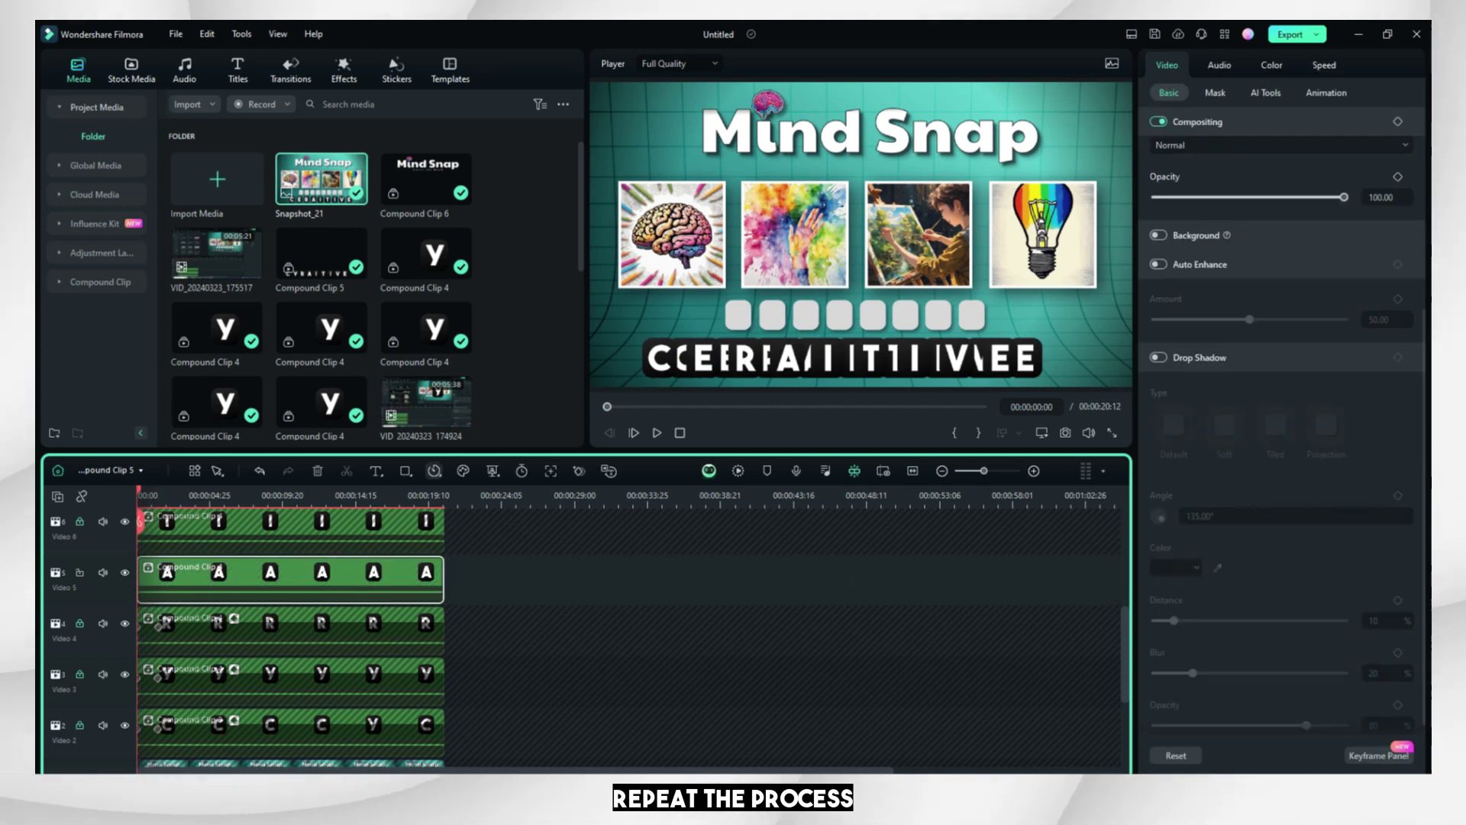
left_click_drag(791, 359, 823, 344)
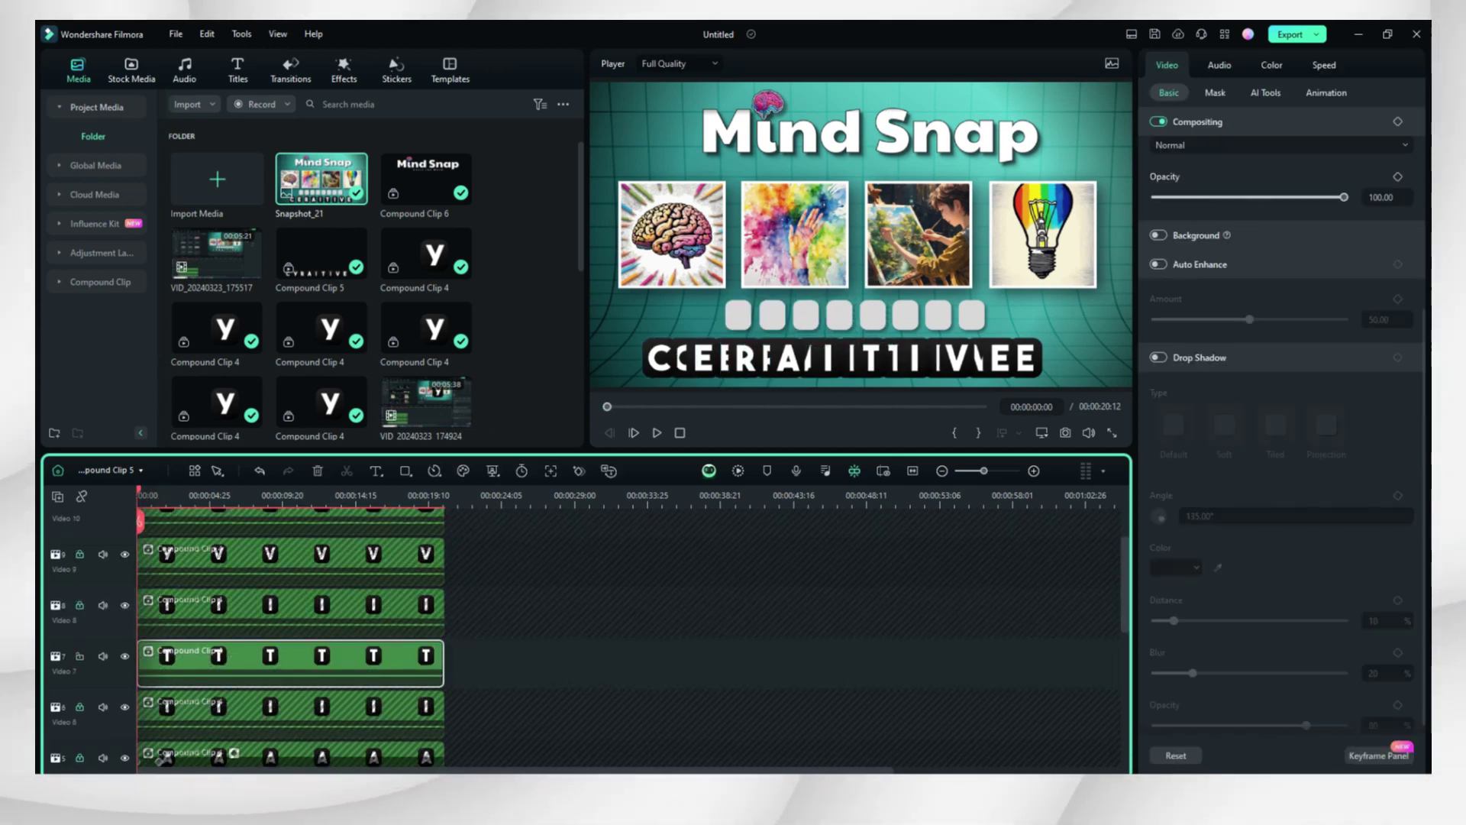
left_click(287, 714)
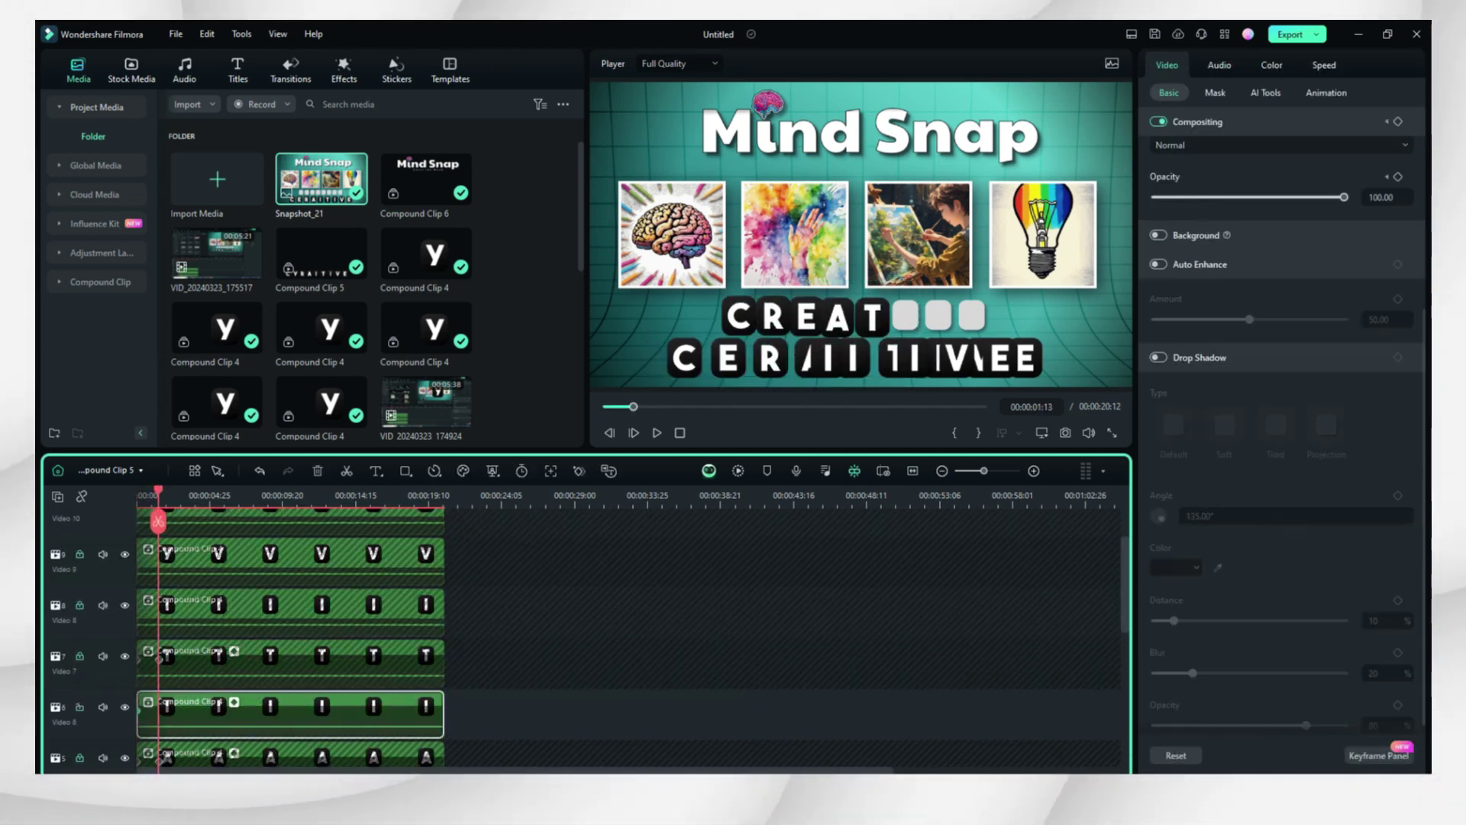
left_click_drag(905, 332, 922, 344)
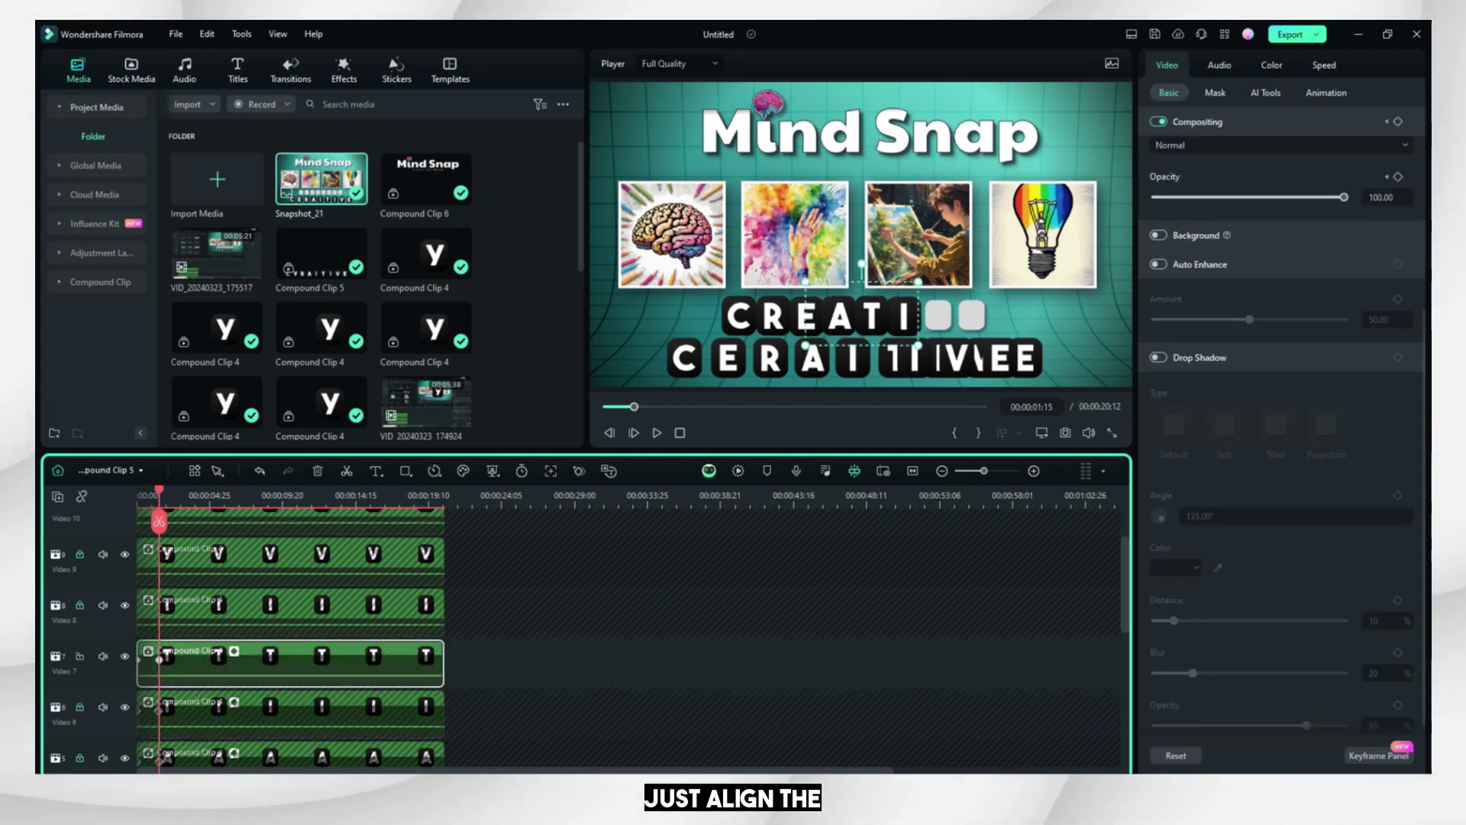
left_click(688, 641)
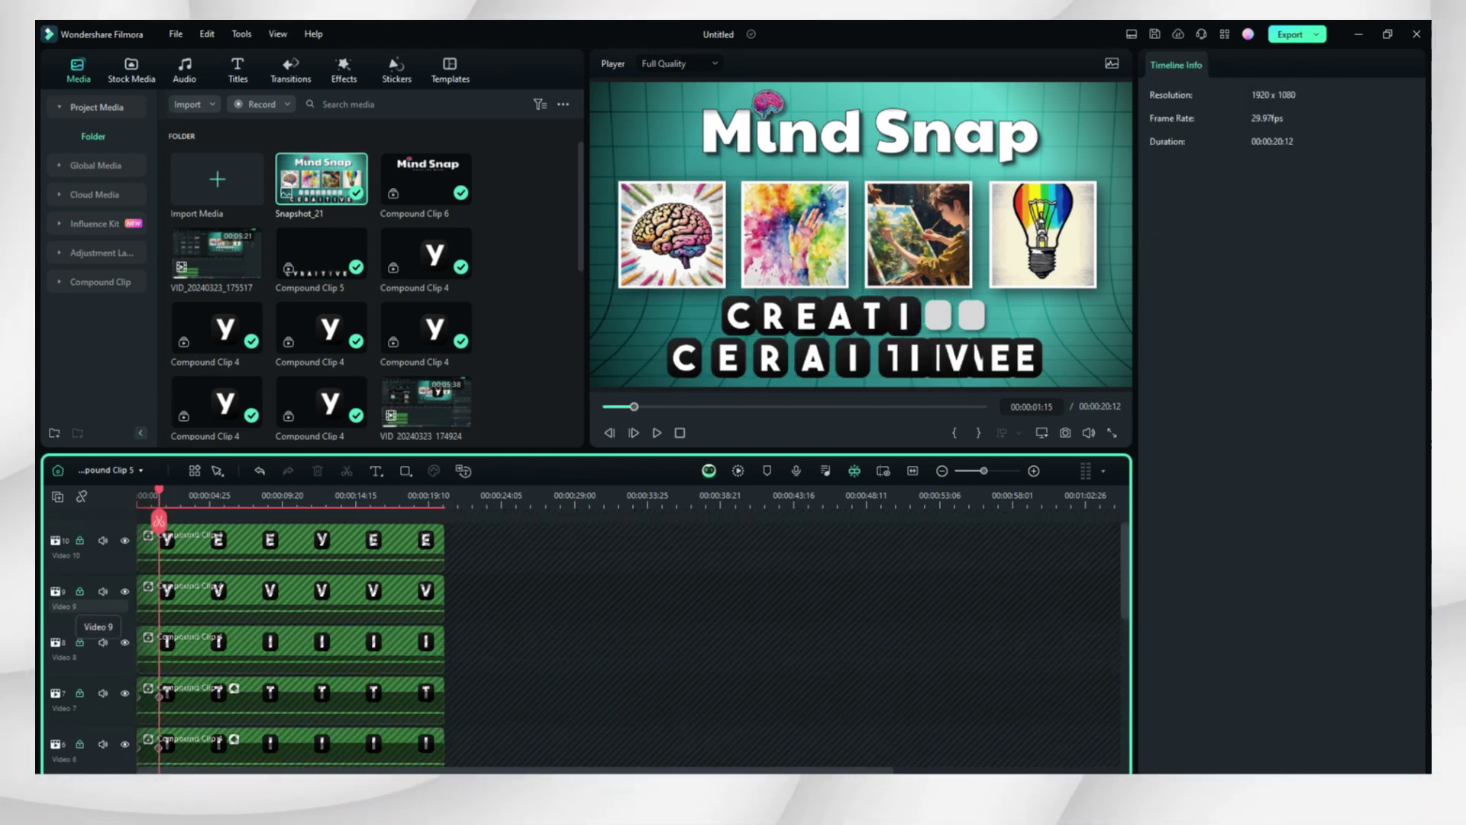
left_click(286, 596)
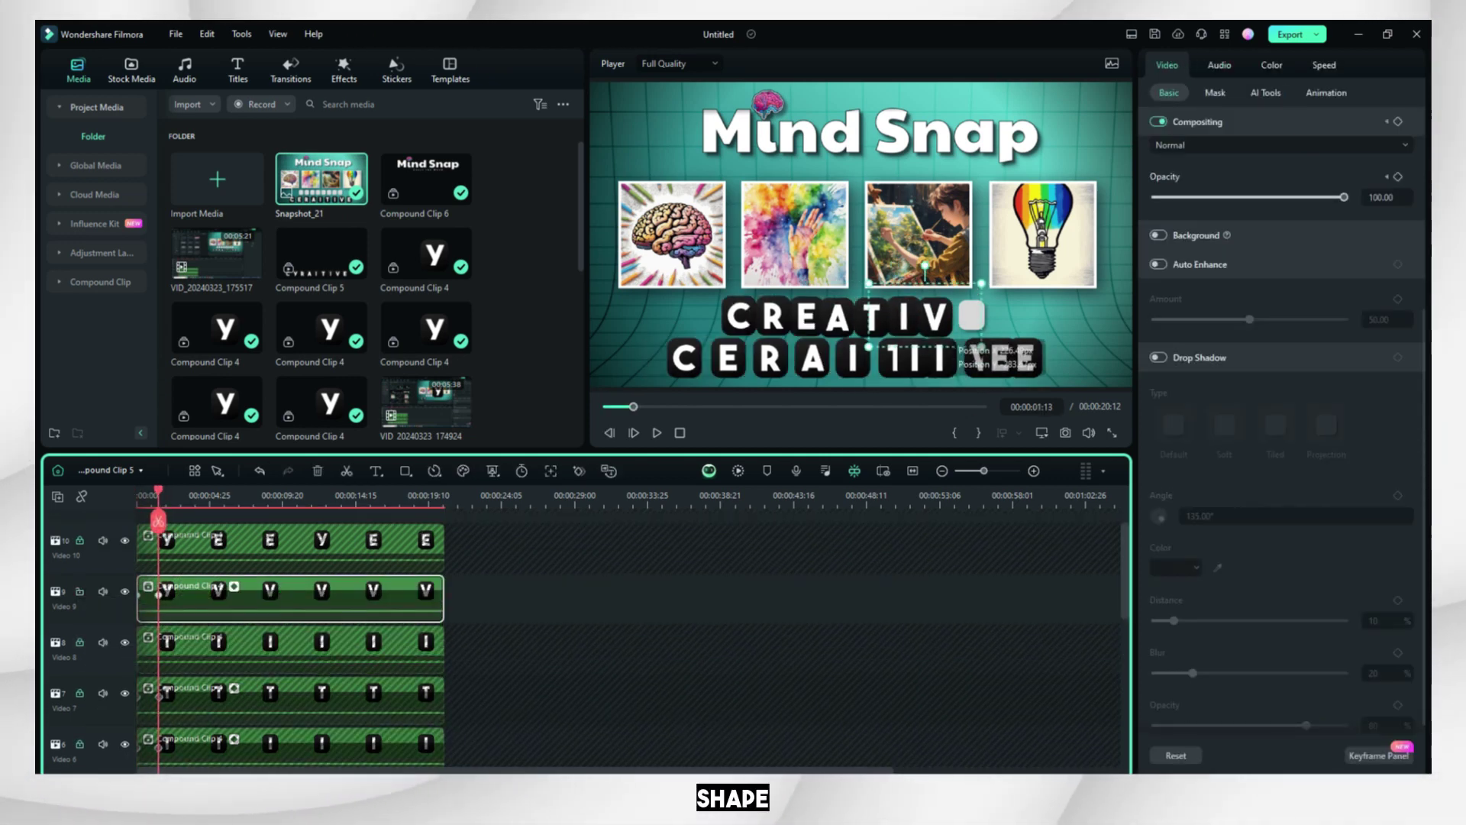
left_click(183, 549)
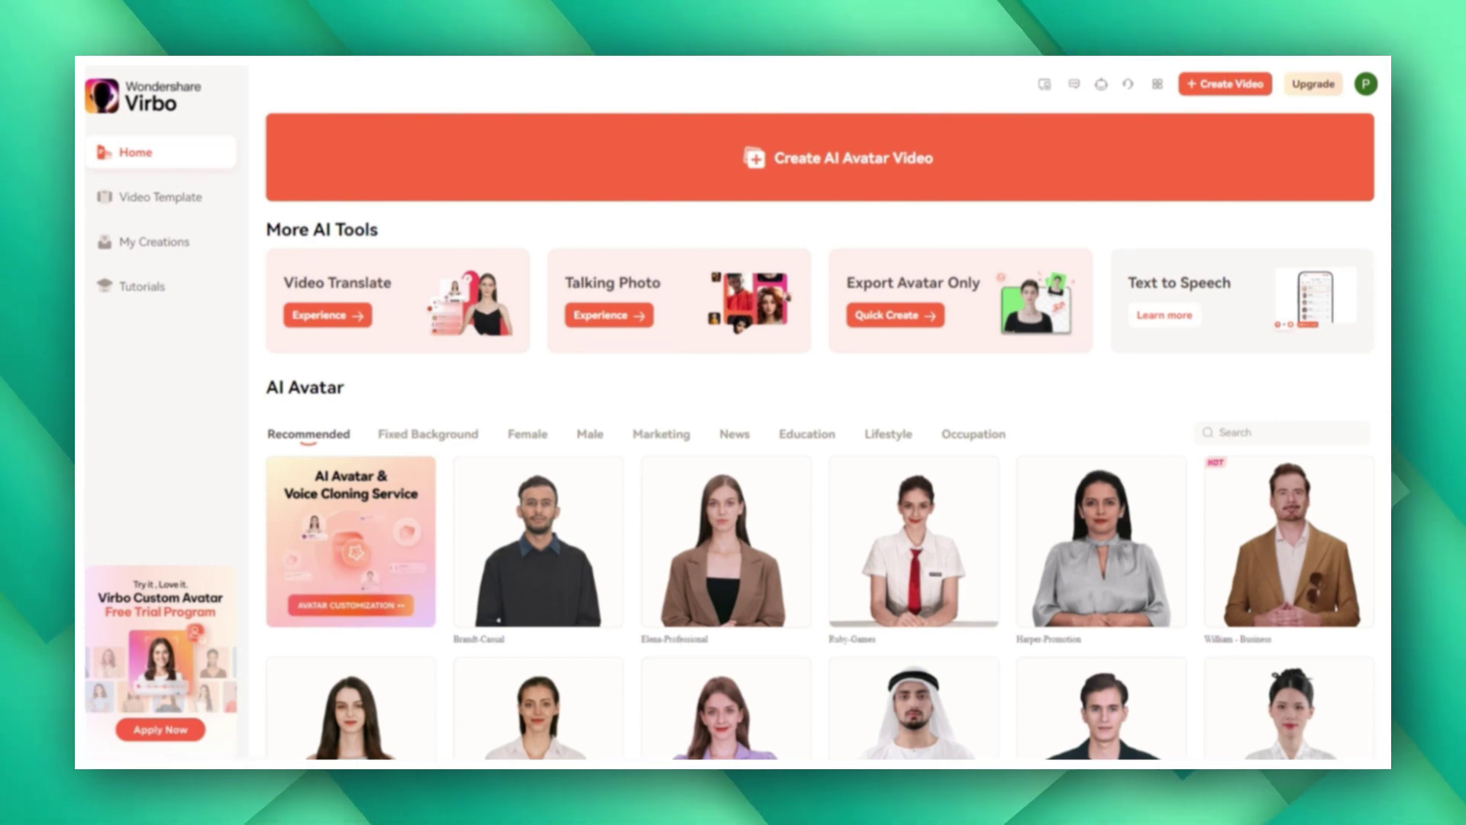
scroll(1036, 358, "down", 2)
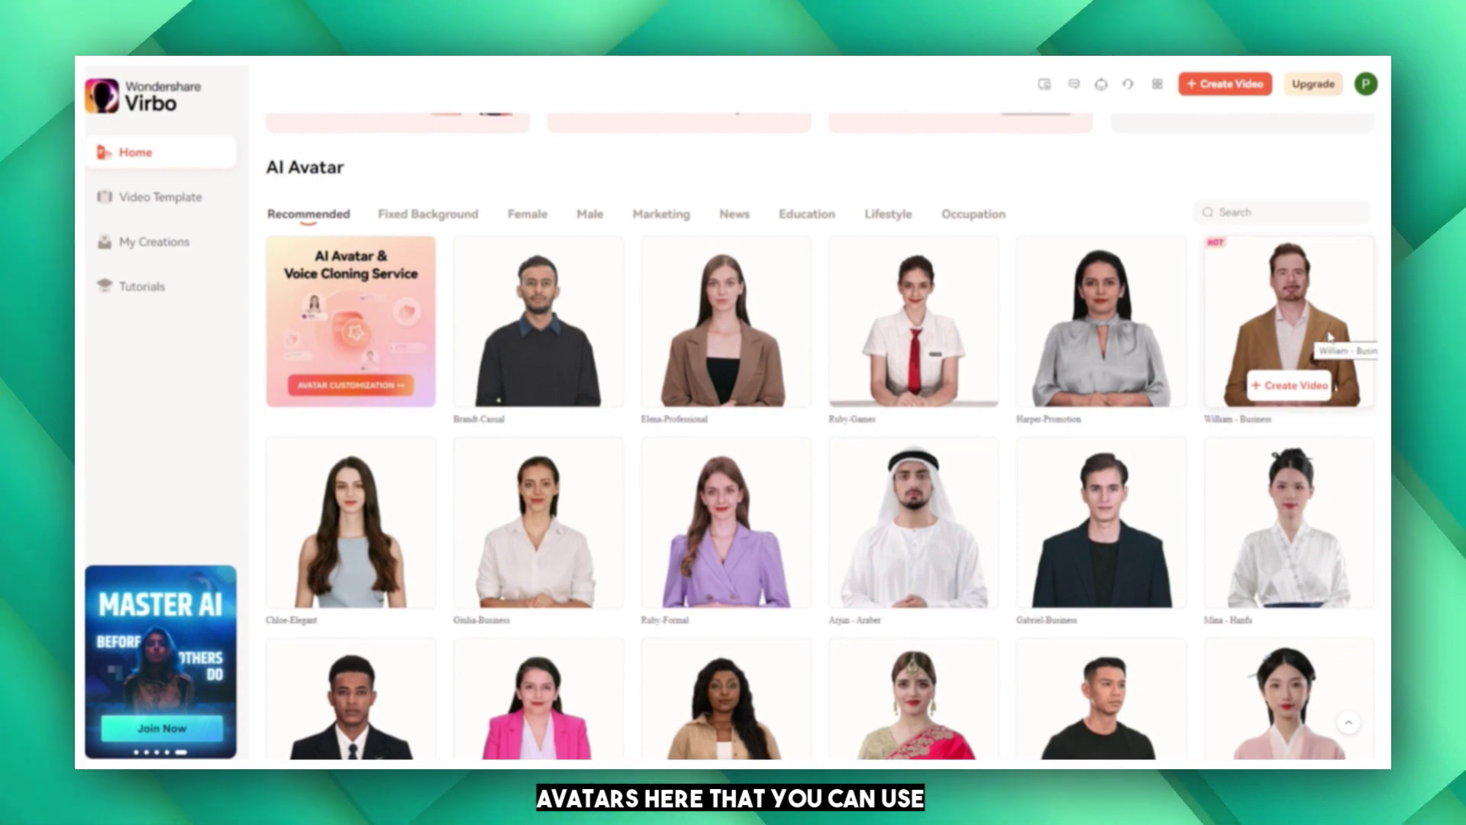
scroll(1330, 336, "down", 1)
scroll(1330, 335, "down", 1)
scroll(917, 299, "up", 2)
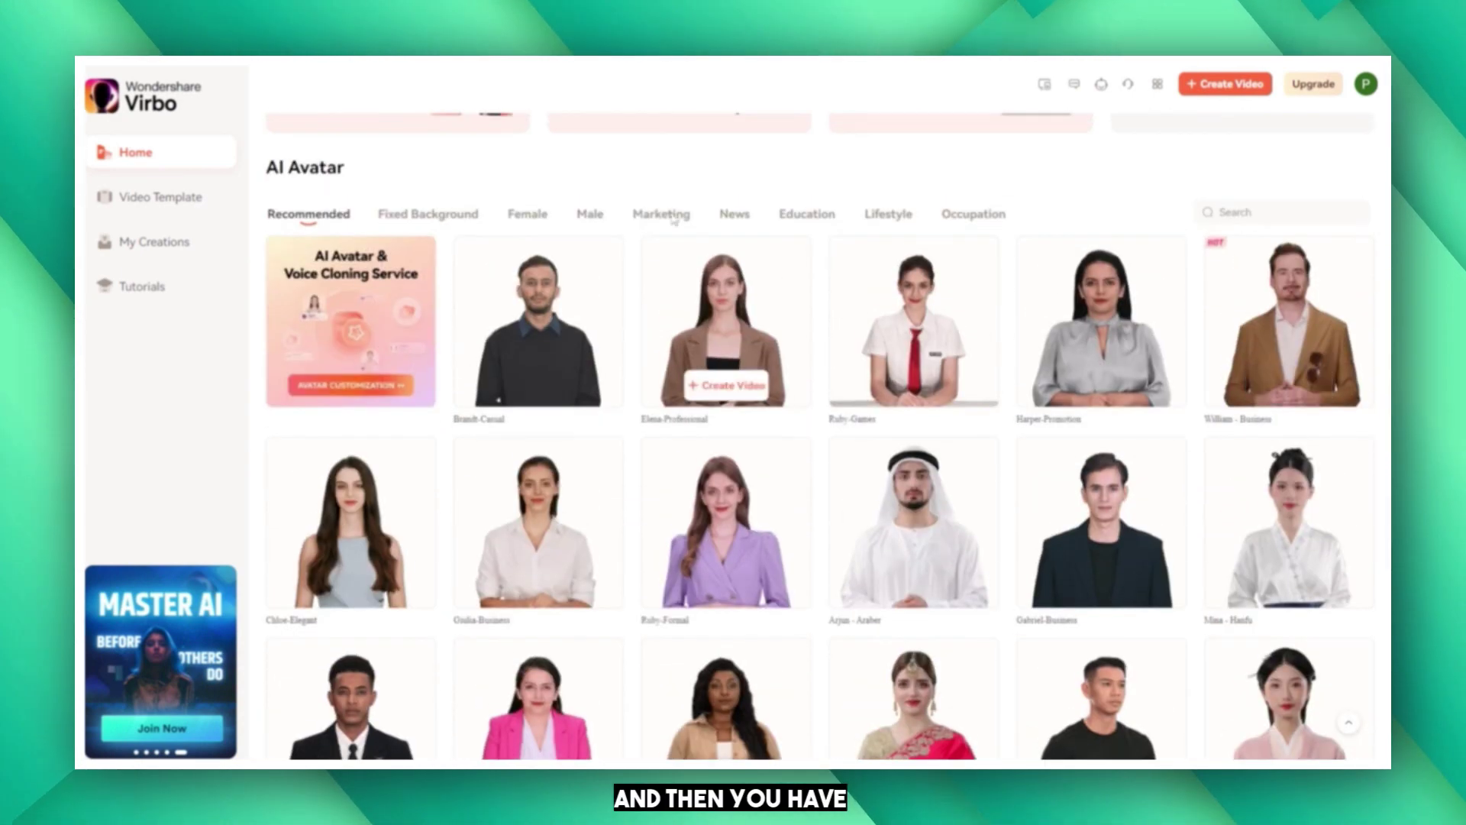
- Browse Virbo's avatar categories (fixed background, female, male, marketing, news, education, lifestyle, occupation), then open Video Template
left_click(429, 214)
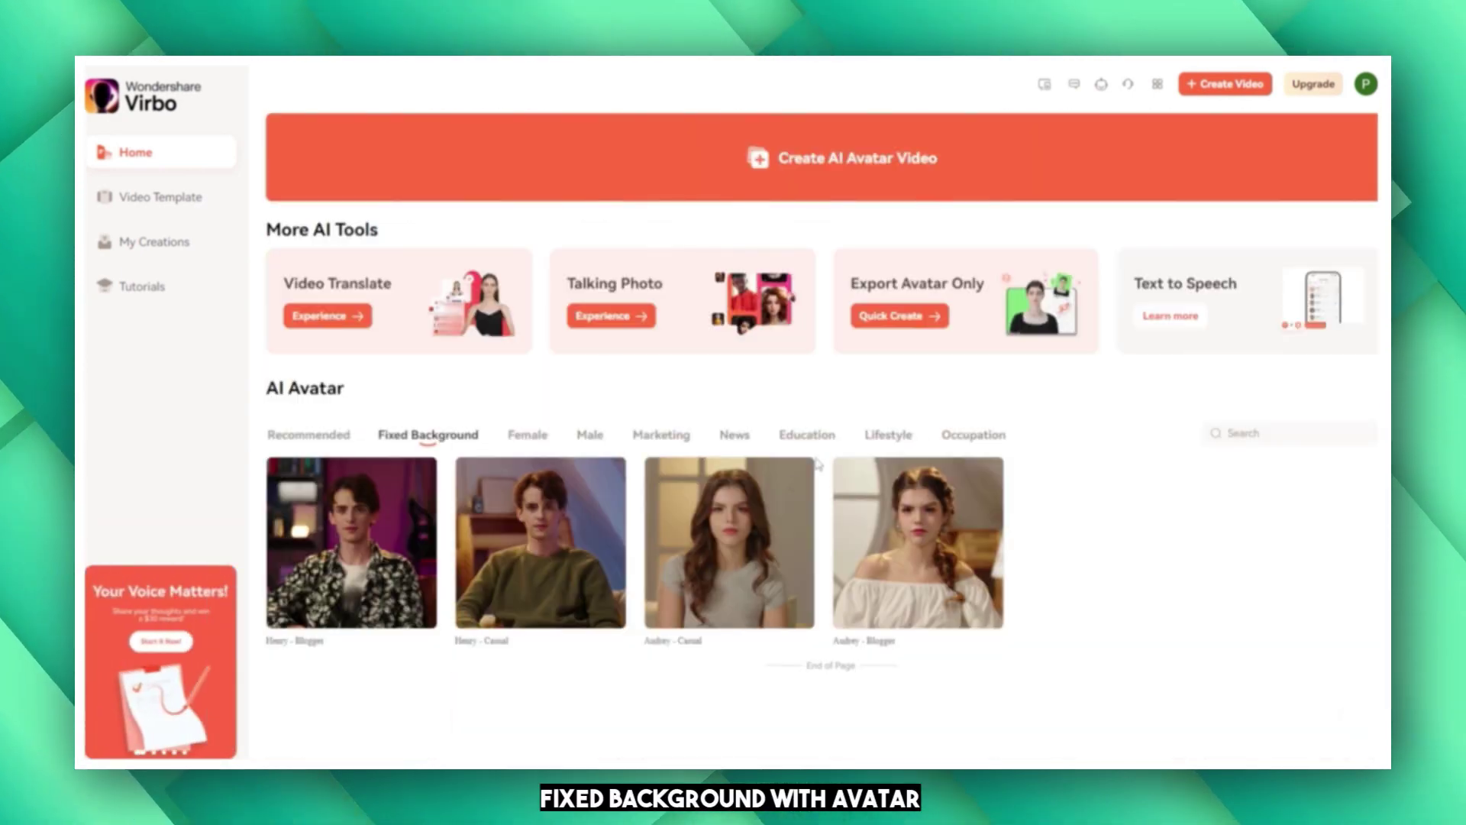
left_click(525, 436)
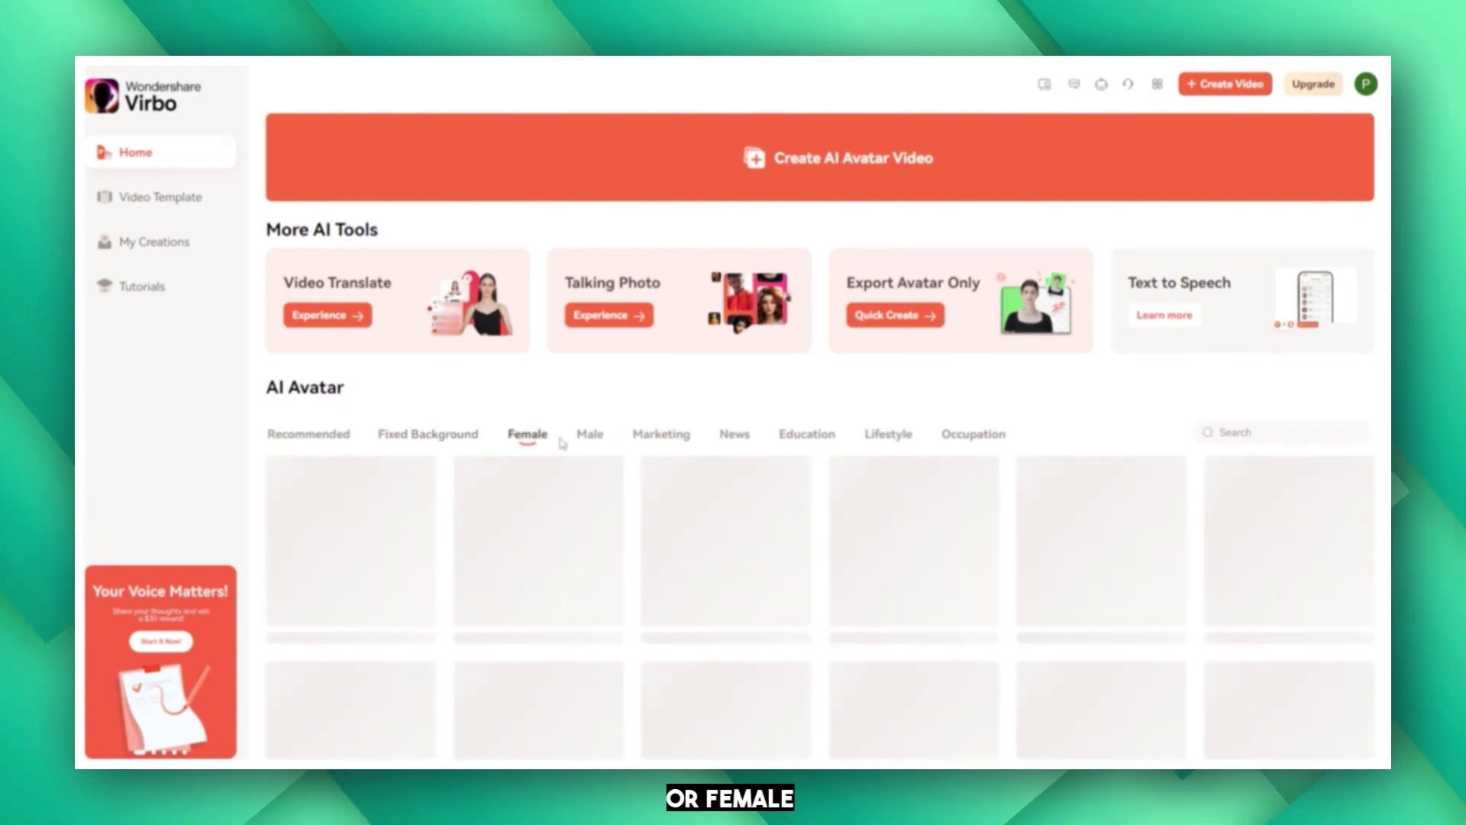
left_click(591, 437)
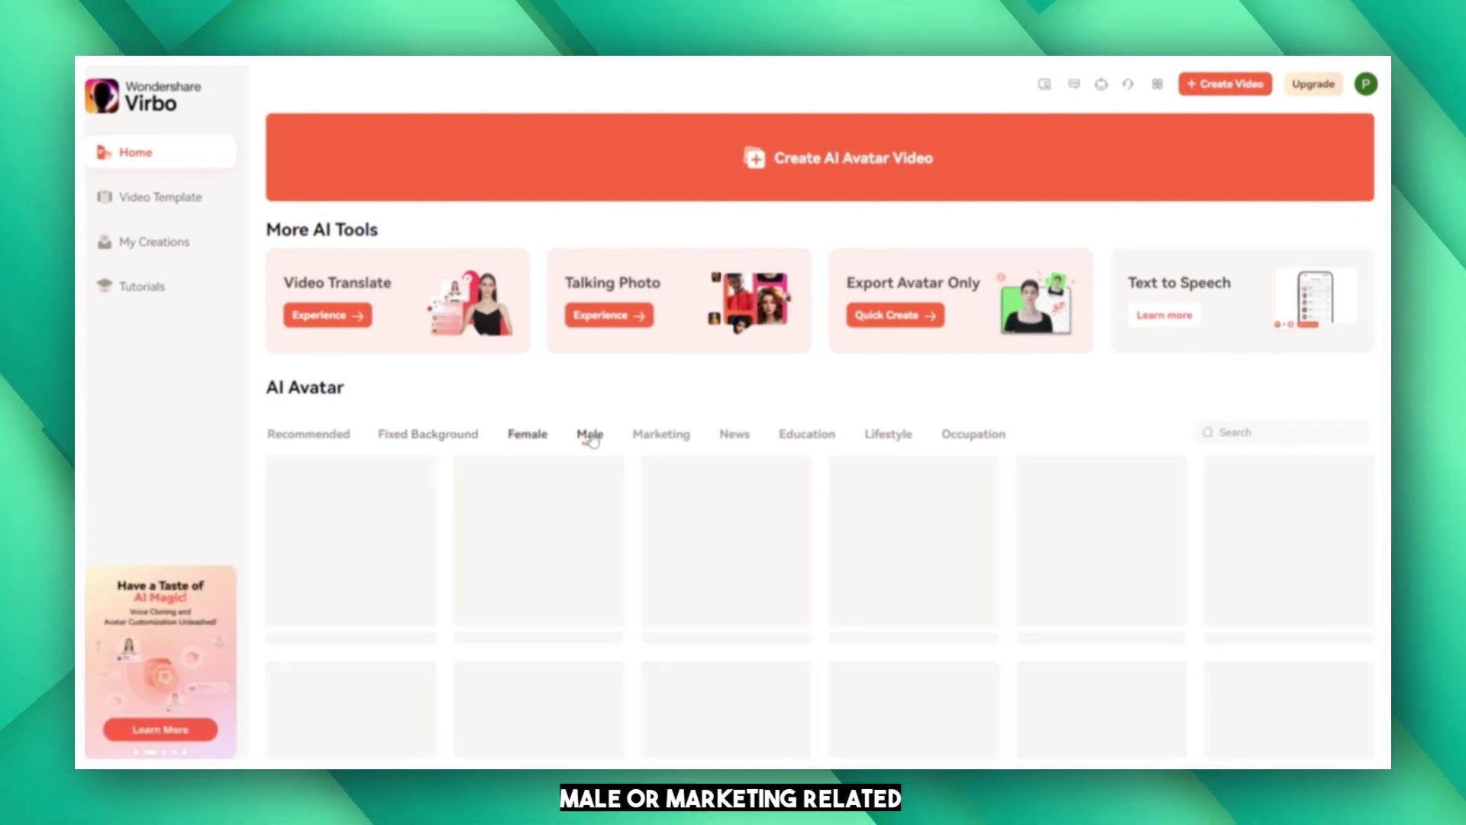
left_click(662, 436)
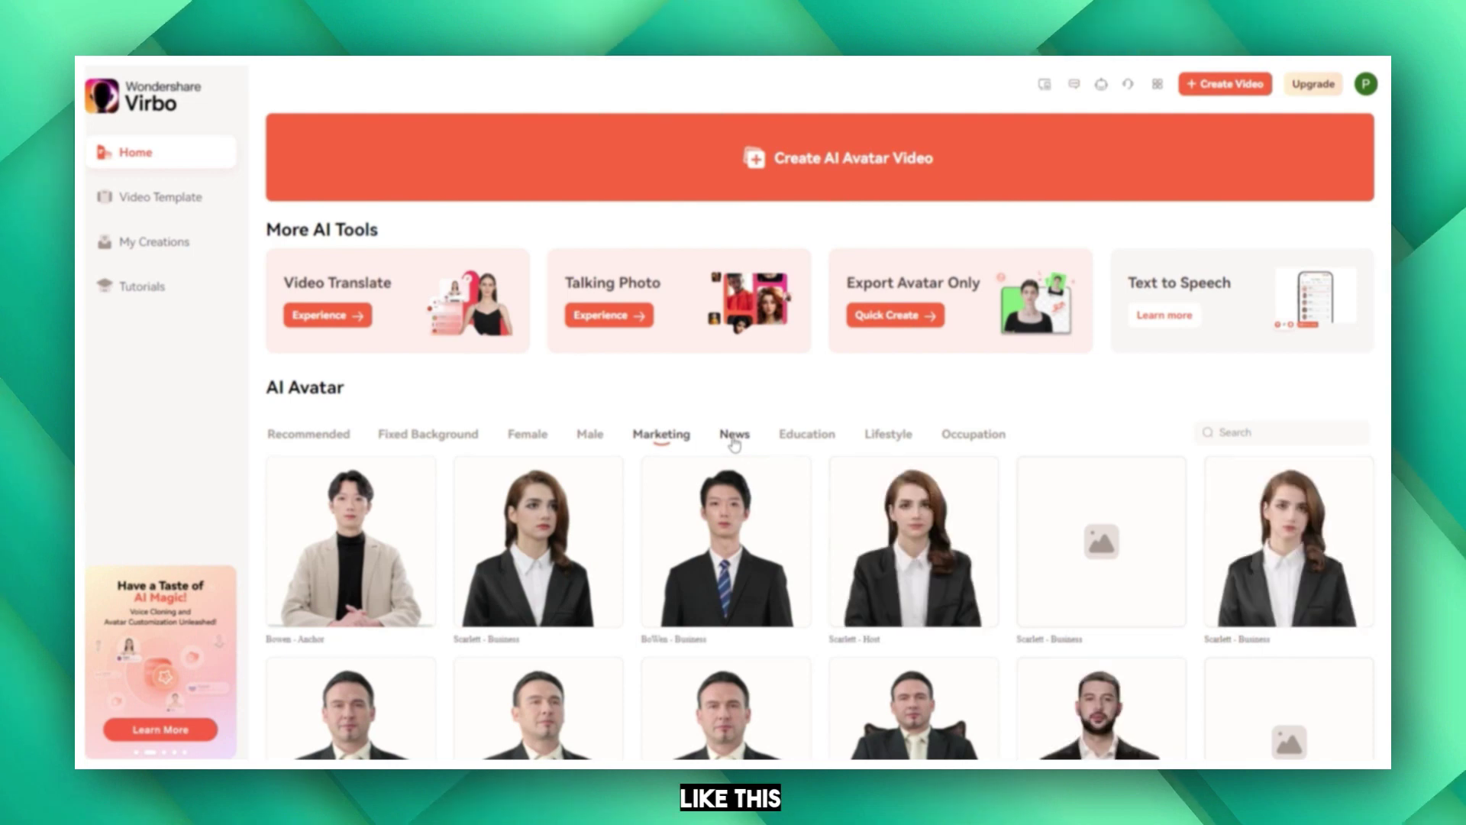
scroll(746, 447, "down", 2)
scroll(822, 476, "down", 2)
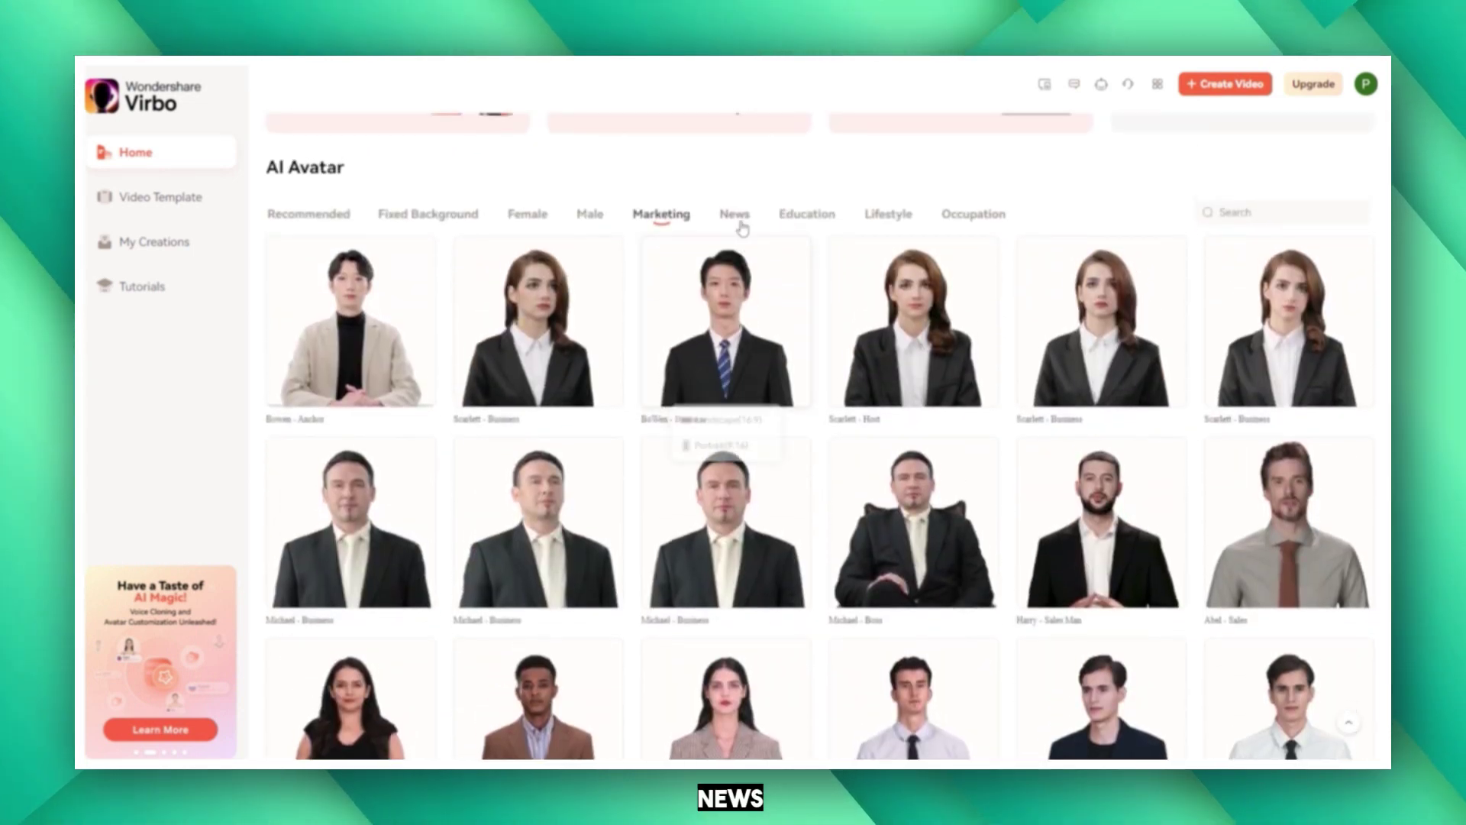
left_click(734, 215)
left_click(806, 214)
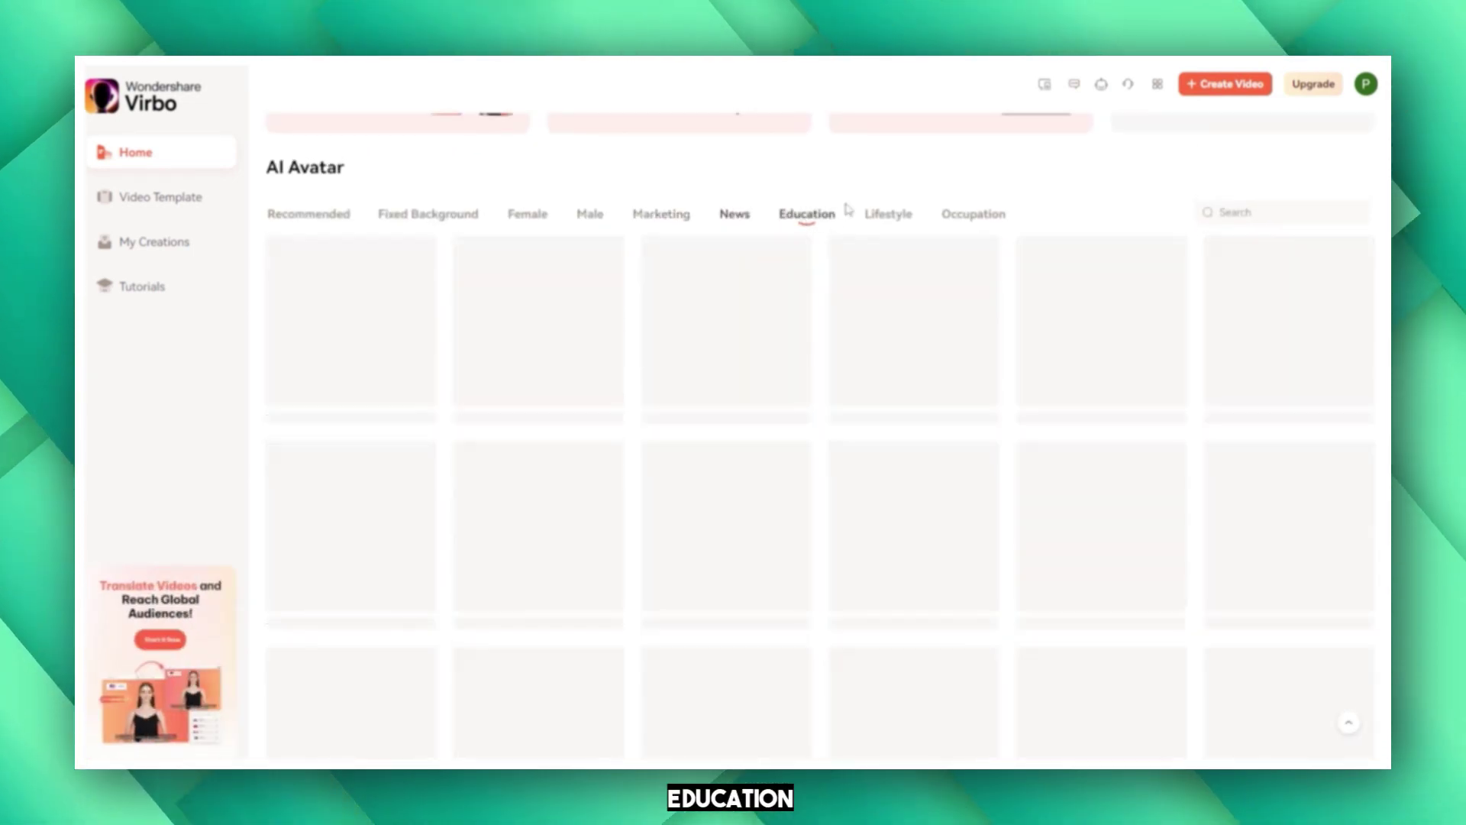
left_click(883, 218)
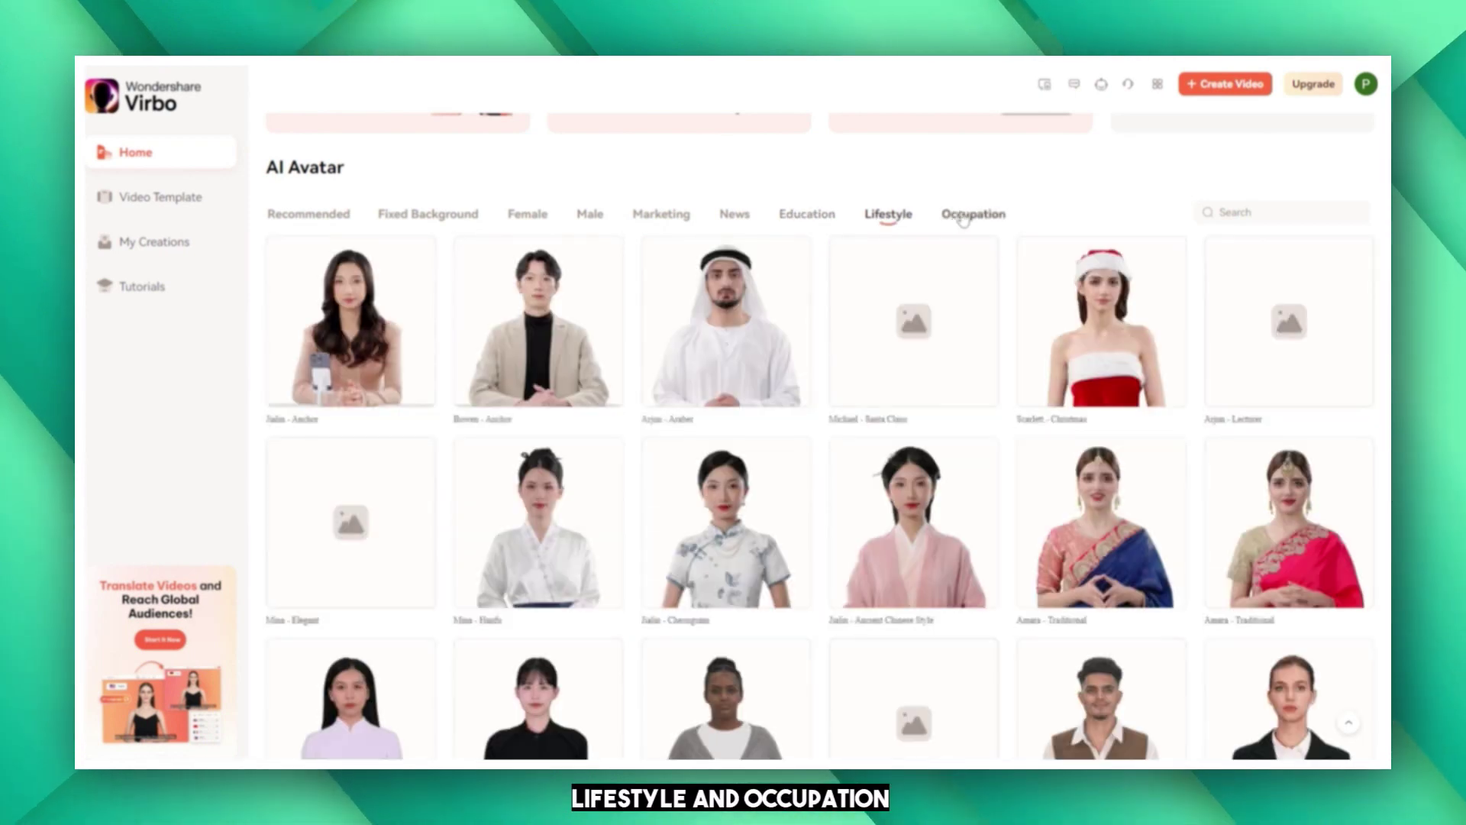
left_click(964, 218)
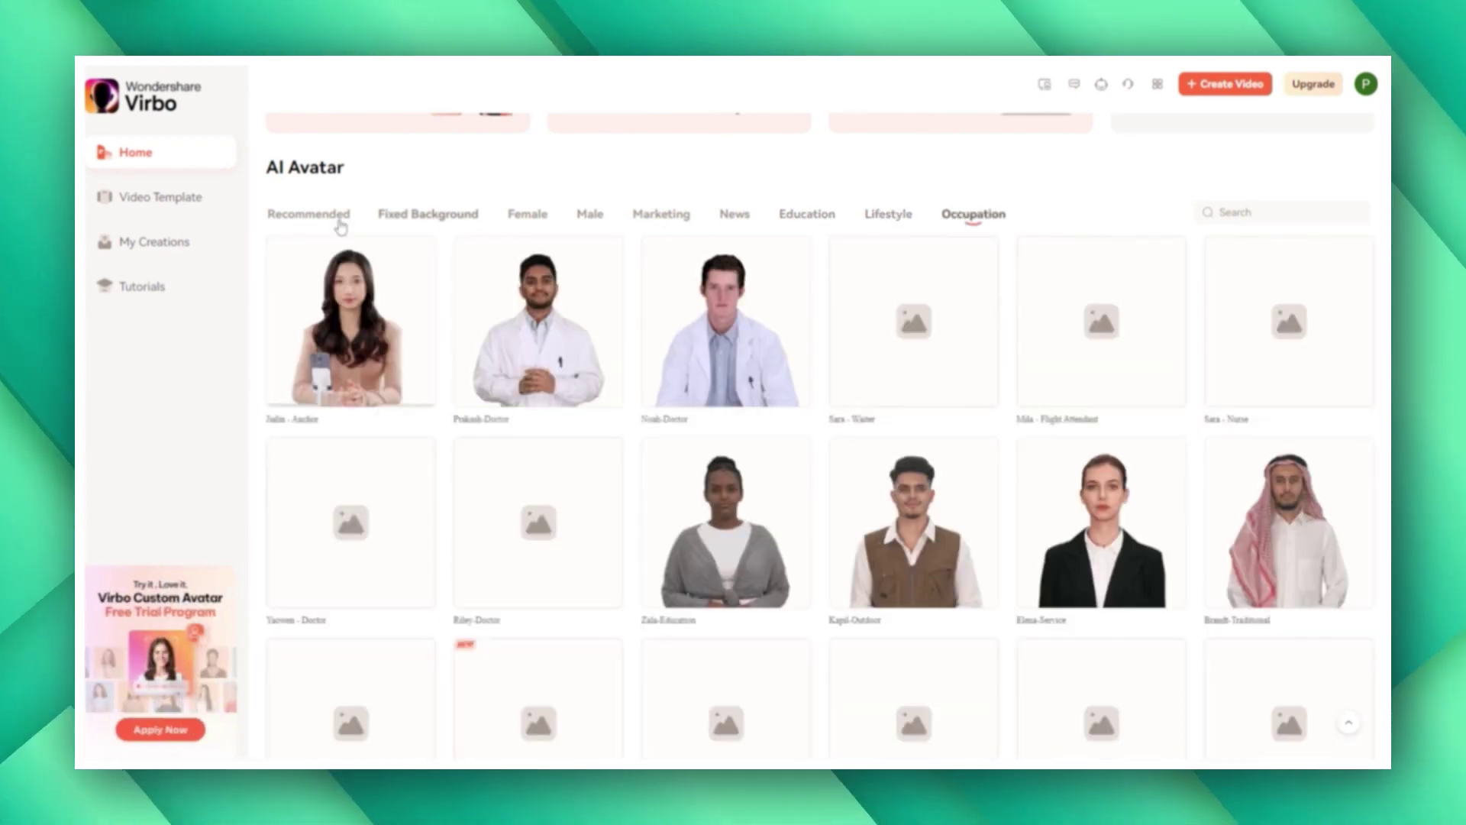
left_click(300, 217)
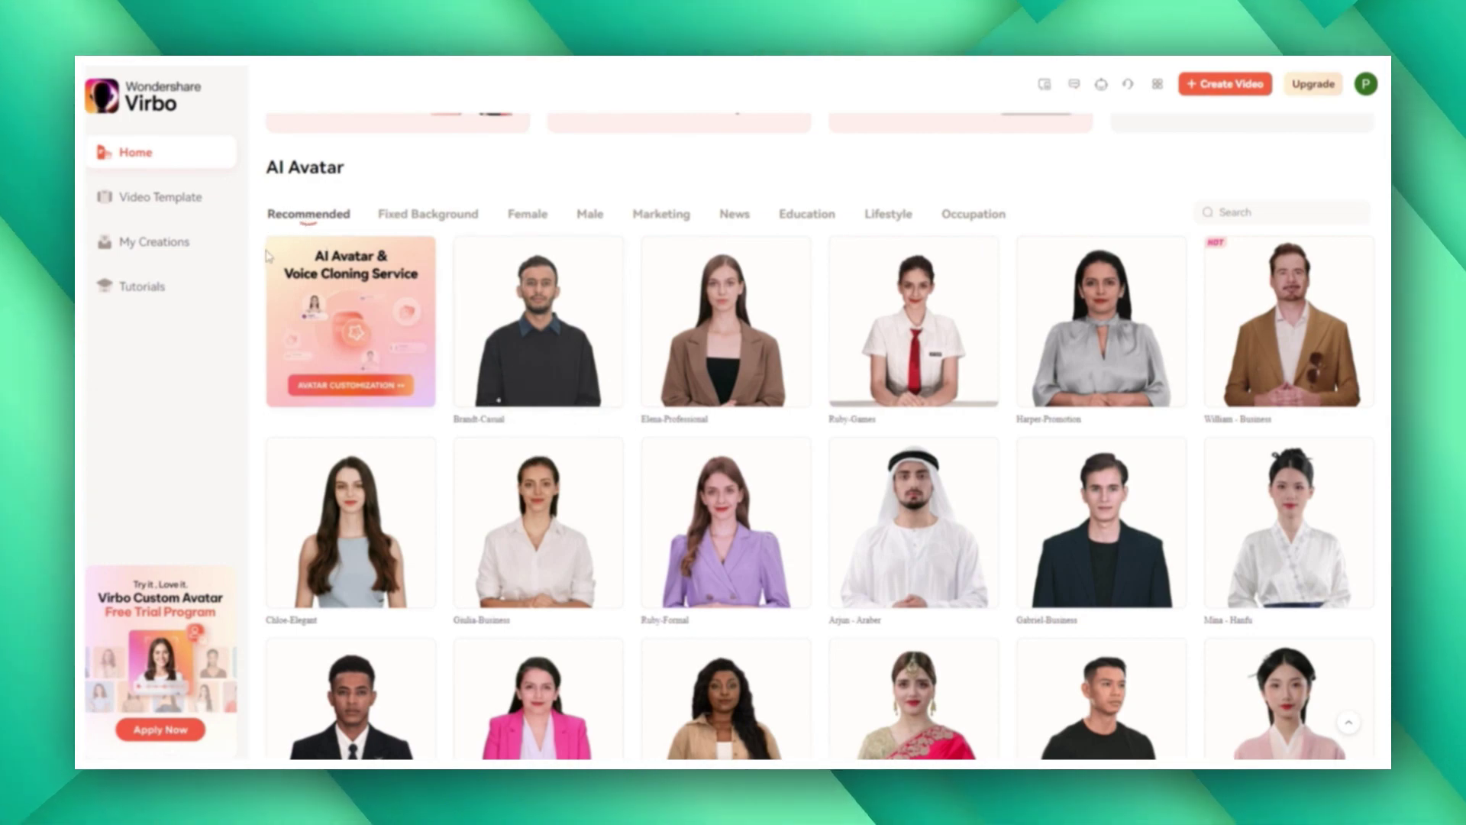
left_click(171, 199)
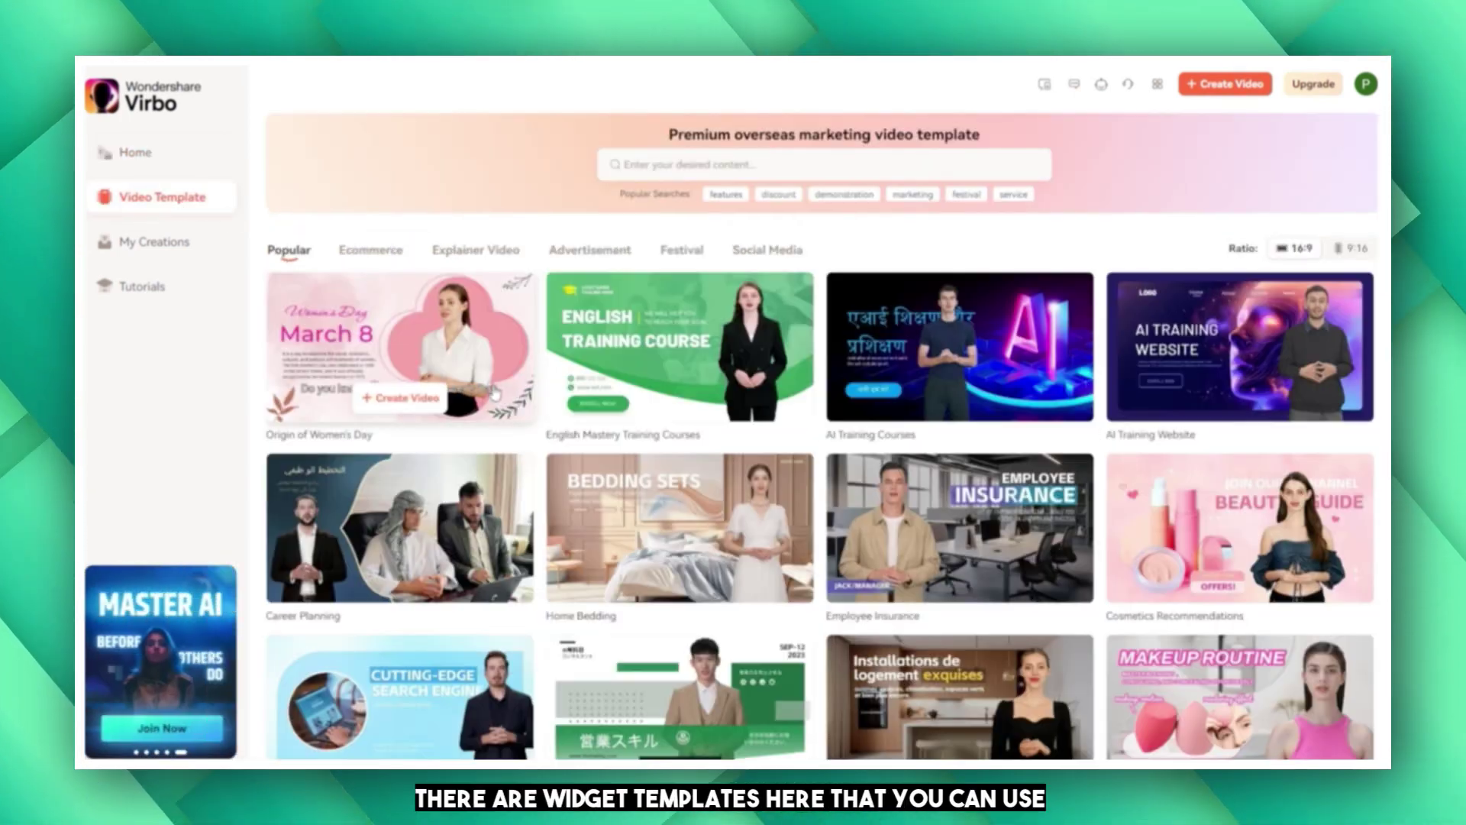
scroll(876, 458, "down", 1)
scroll(877, 459, "down", 1)
scroll(876, 460, "down", 2)
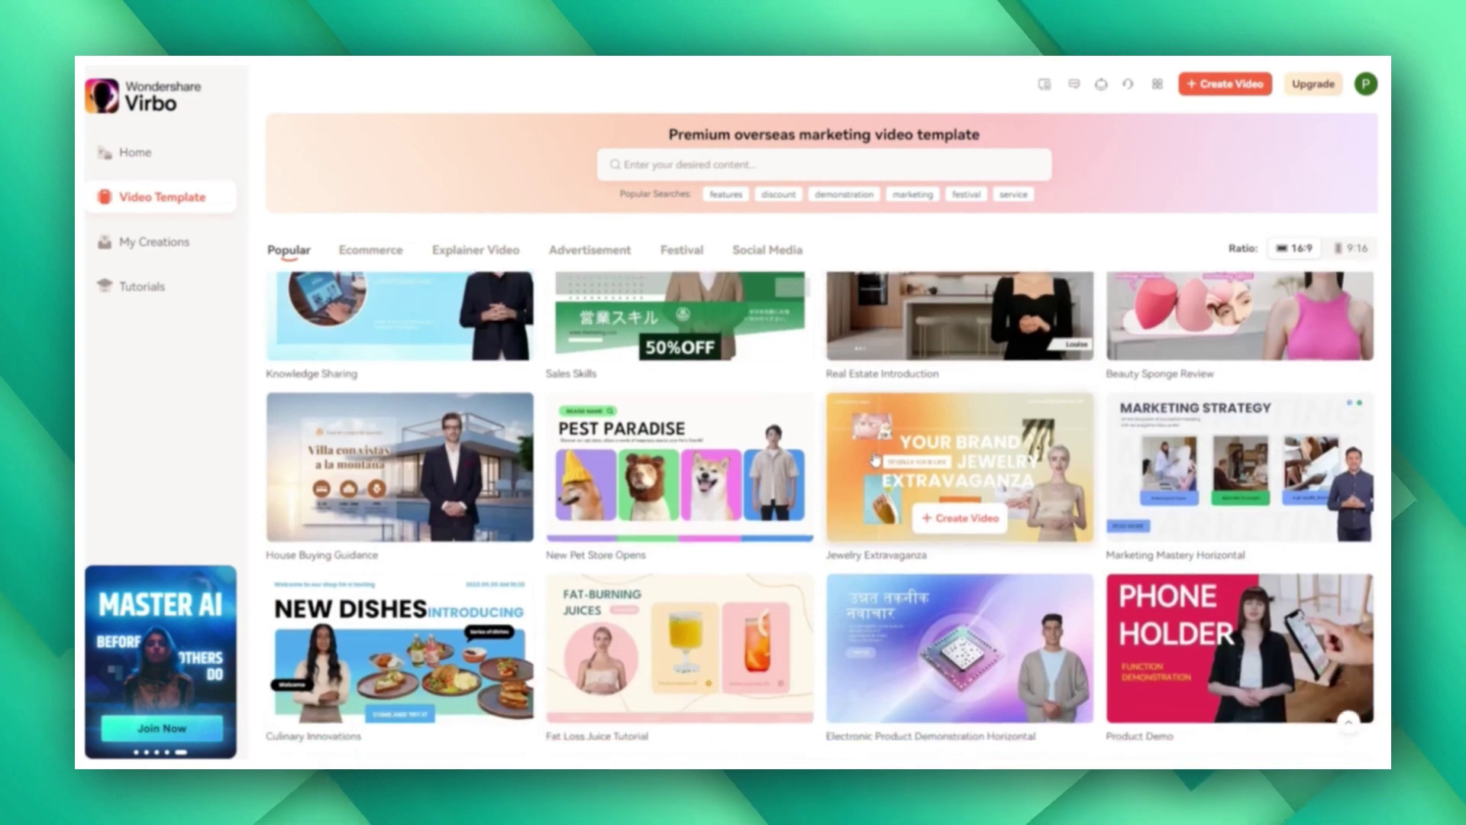
scroll(877, 459, "down", 2)
scroll(874, 458, "down", 1)
scroll(875, 458, "down", 1)
scroll(876, 459, "down", 1)
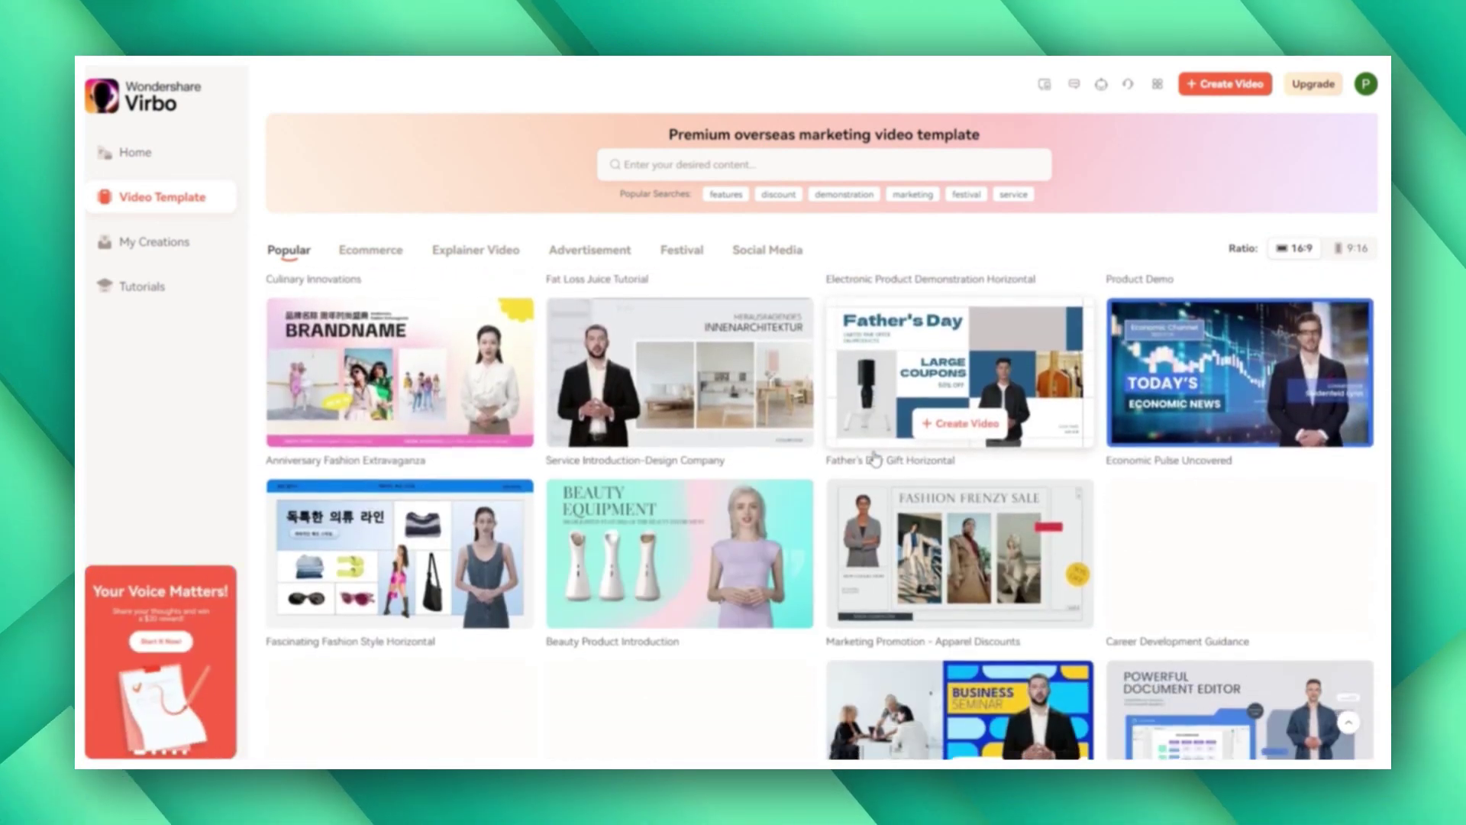
scroll(882, 458, "down", 2)
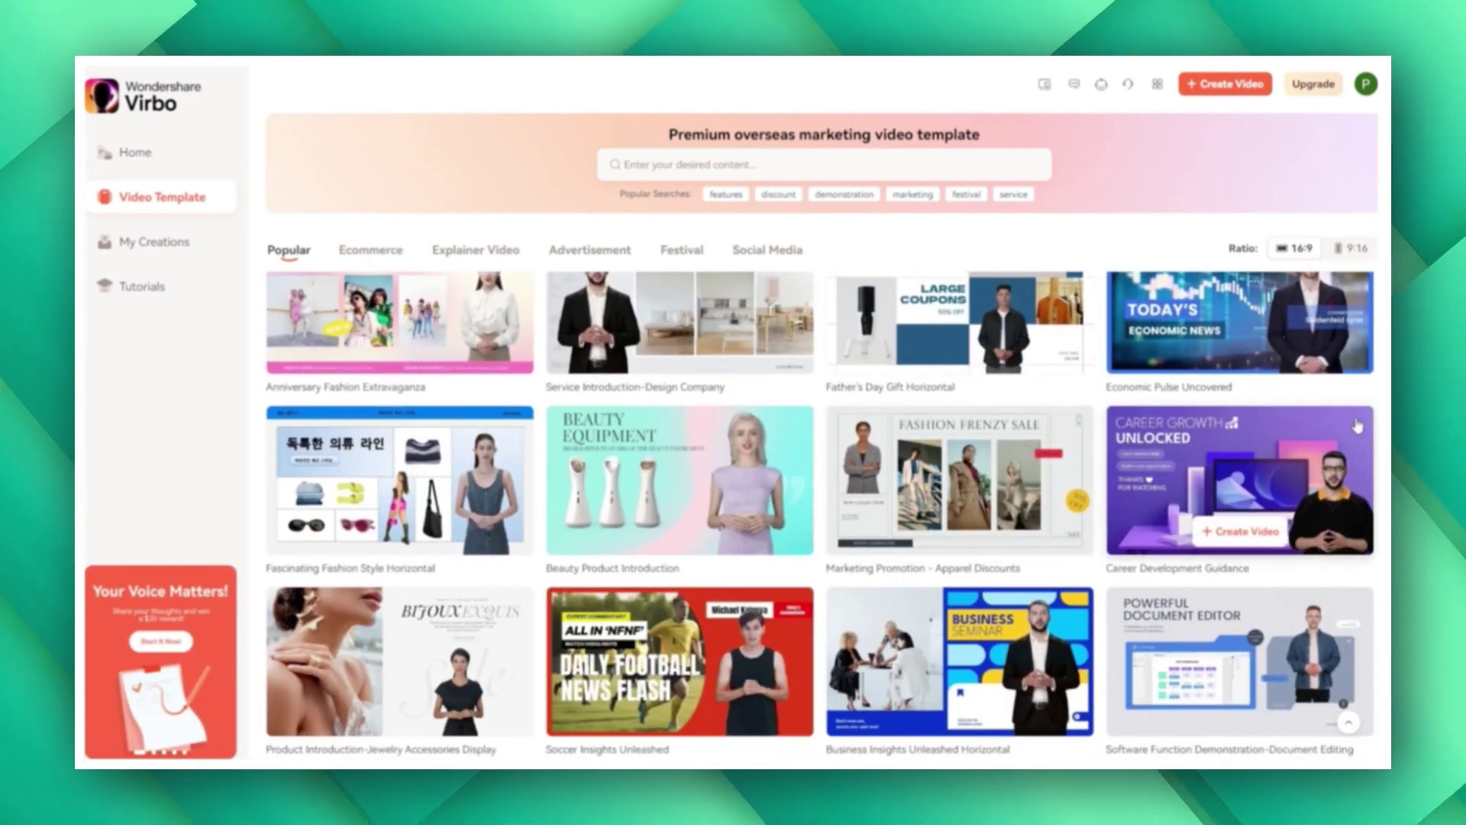
- Filter templates to the 9:16 portrait ratio, then go back to Virbo's home page
left_click(1362, 250)
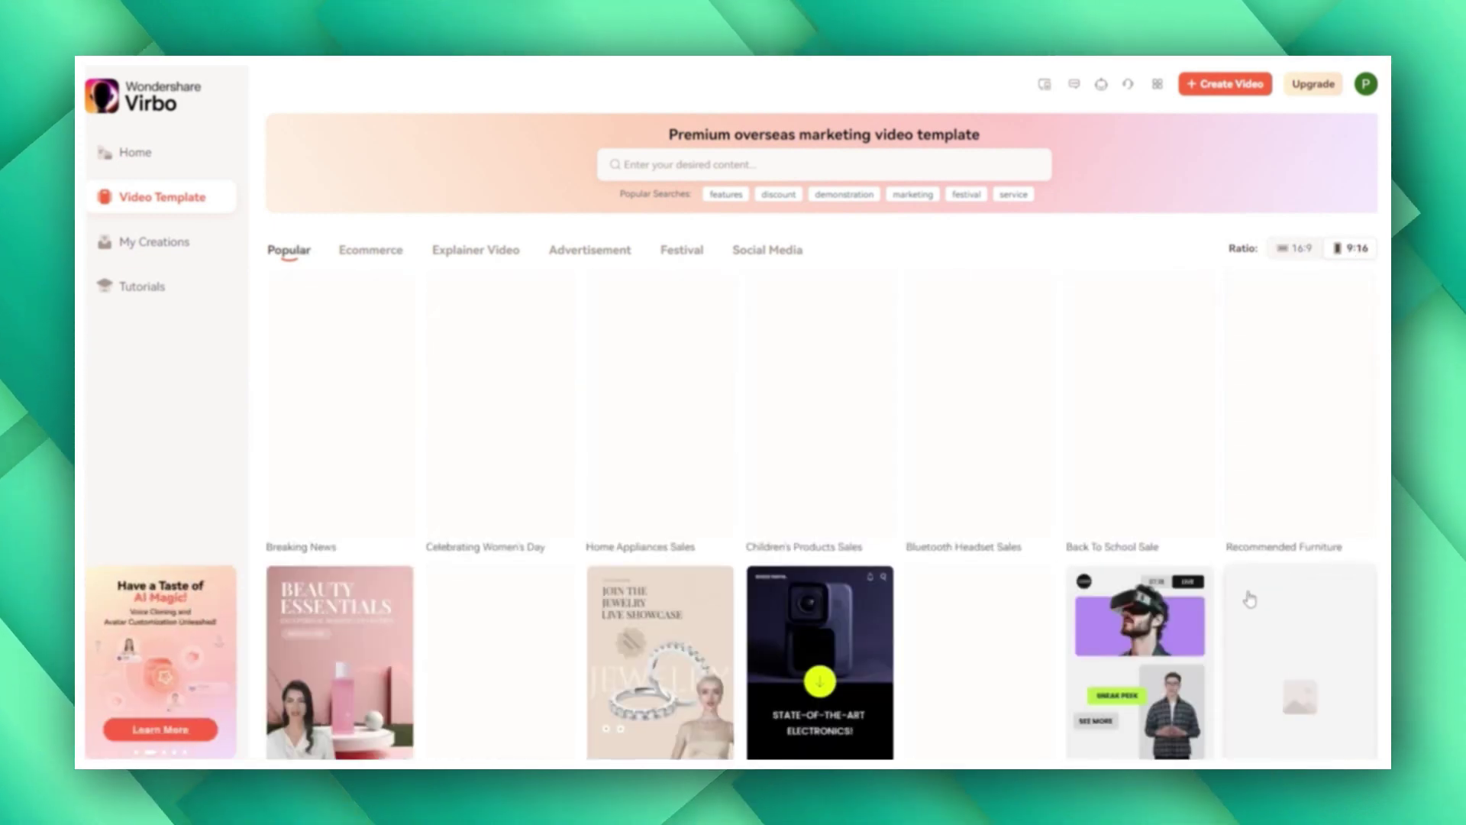
scroll(1277, 591, "down", 1)
scroll(1277, 591, "down", 1)
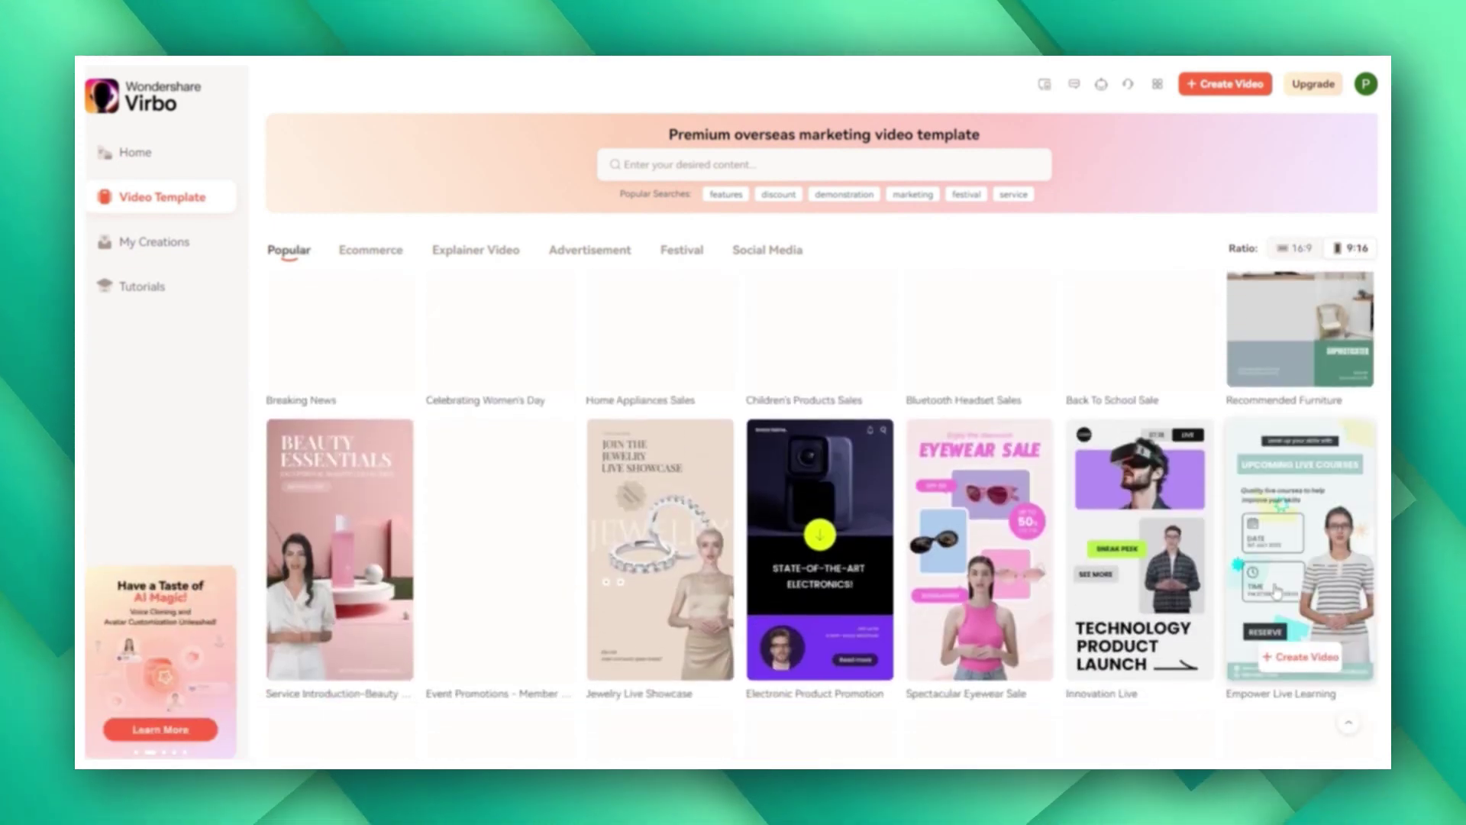
scroll(1275, 593, "up", 2)
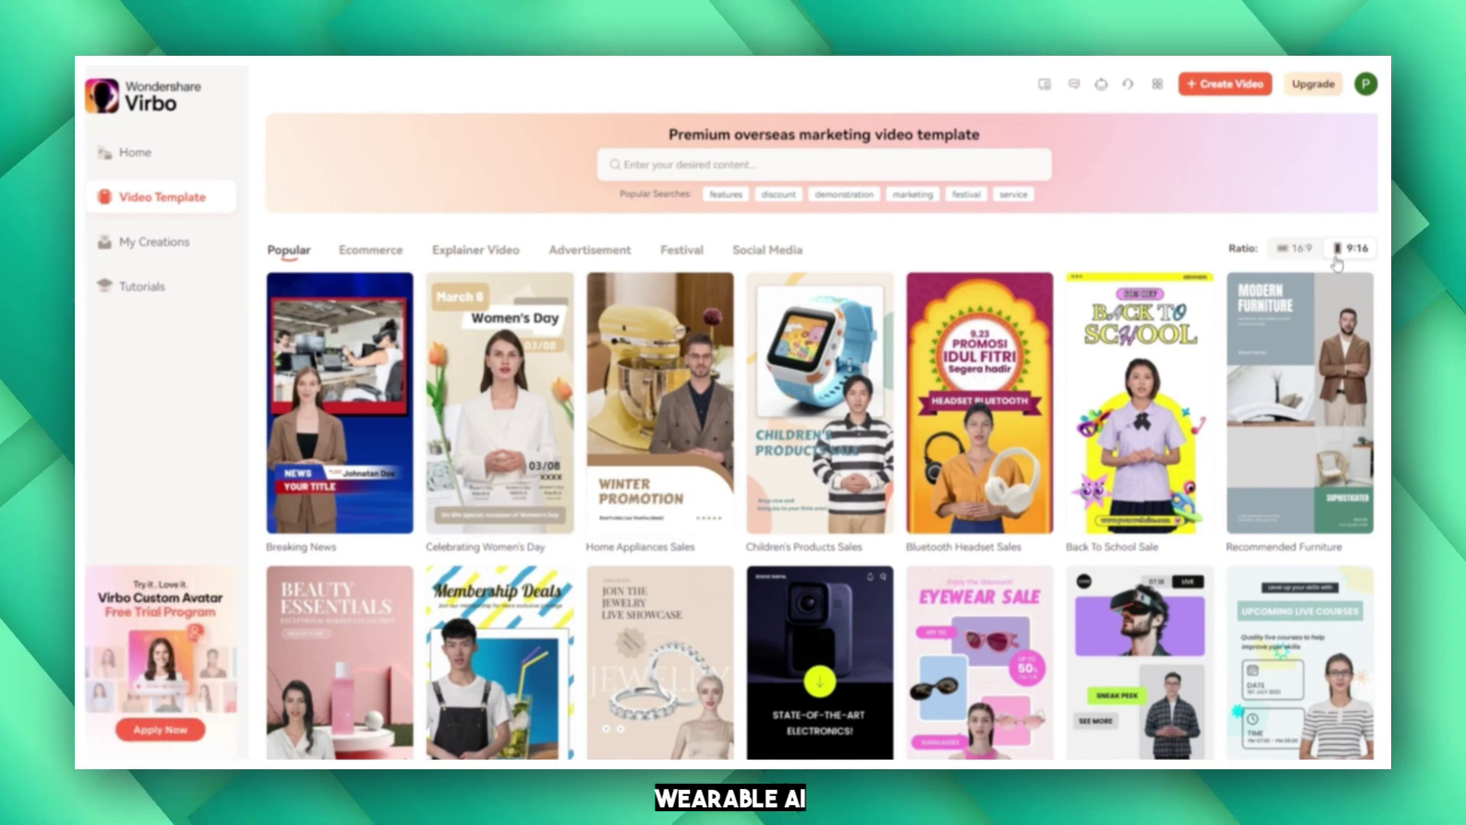
left_click(137, 153)
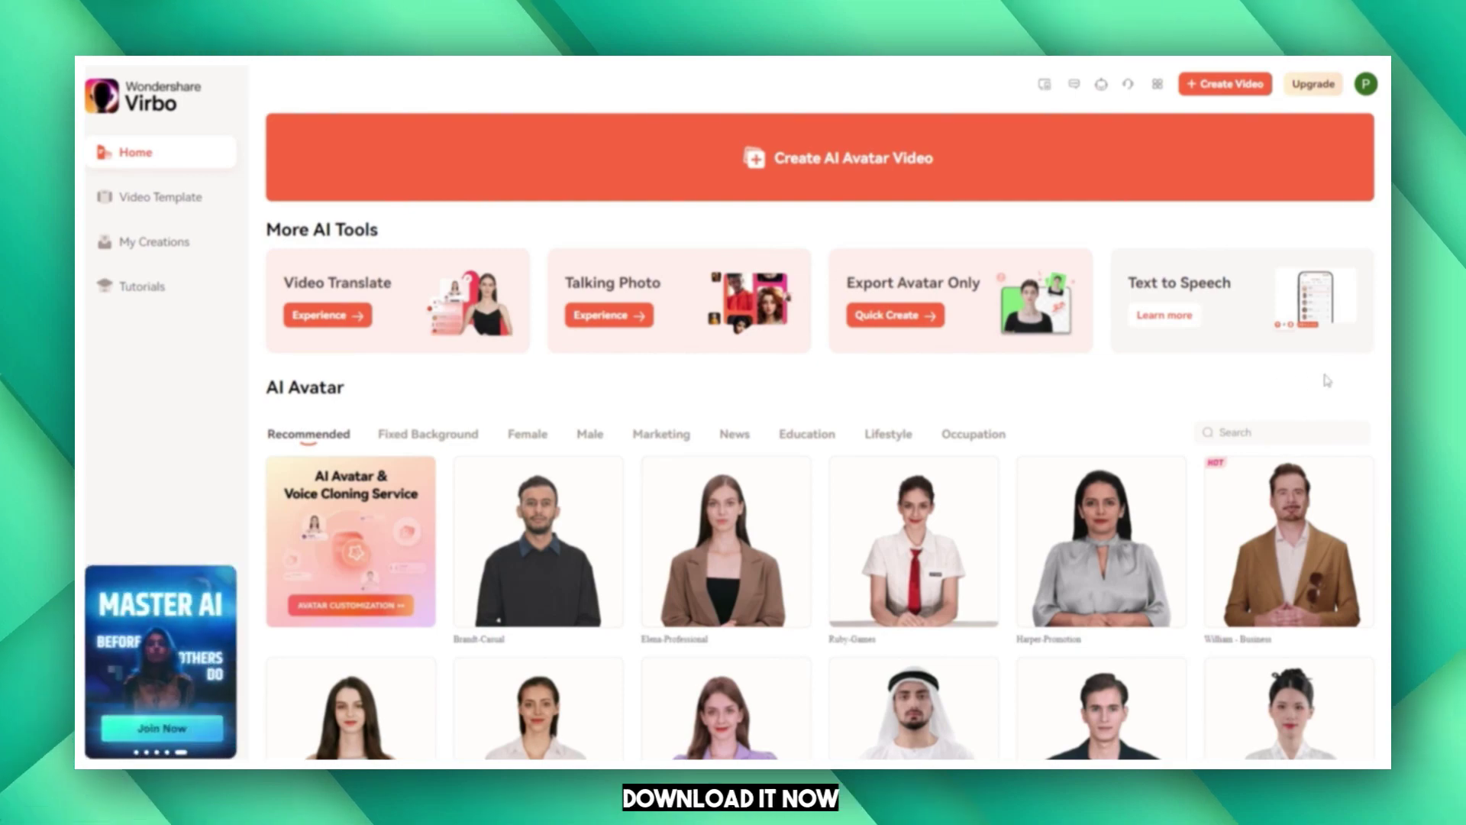